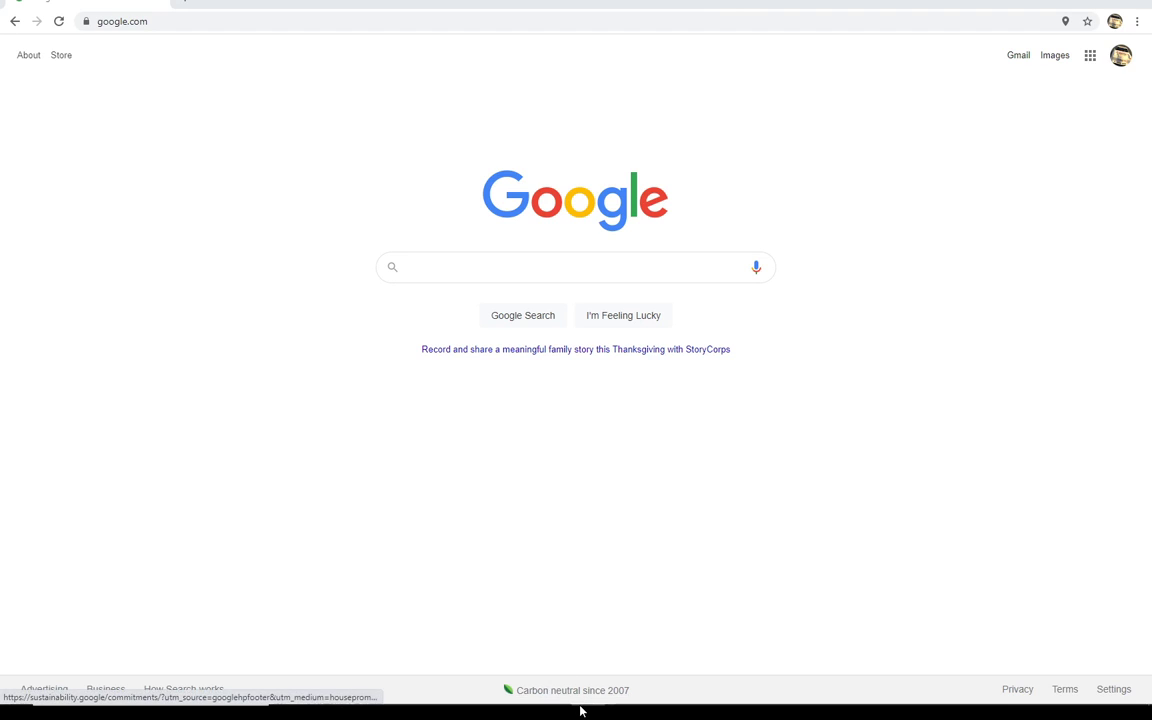
# - Bring the blue-bodied iRacing car paint template in Paint.NET to the front
pyautogui.moveTo(618, 703)
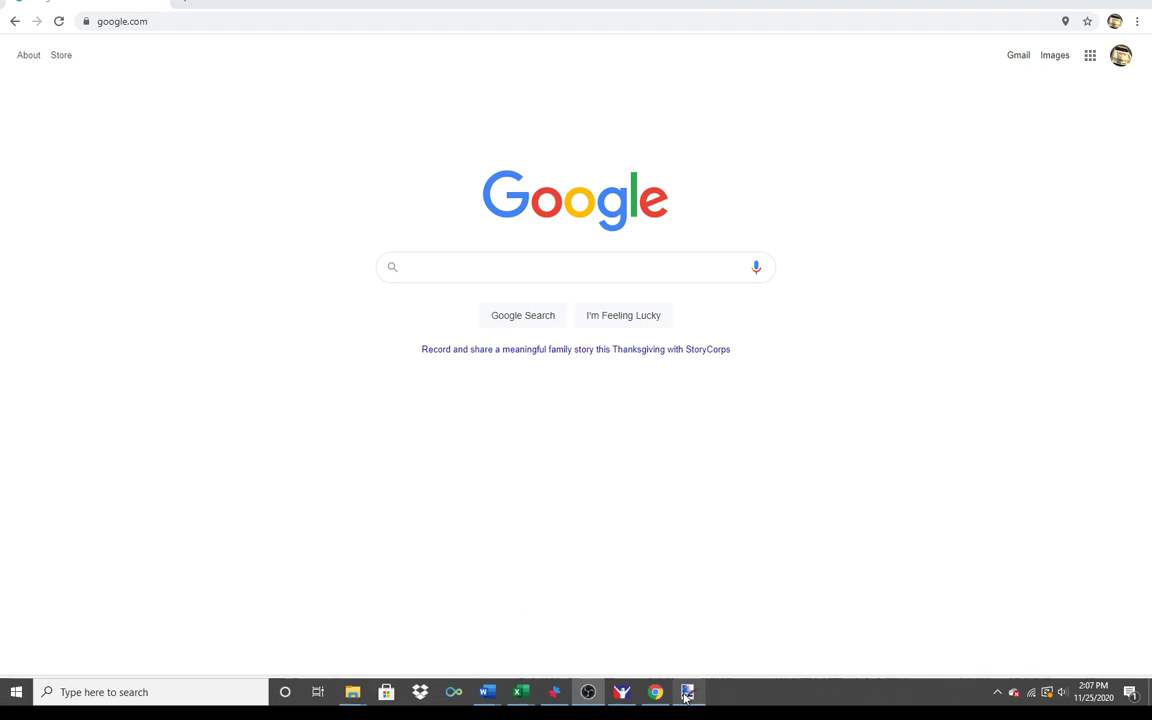
pyautogui.click(687, 694)
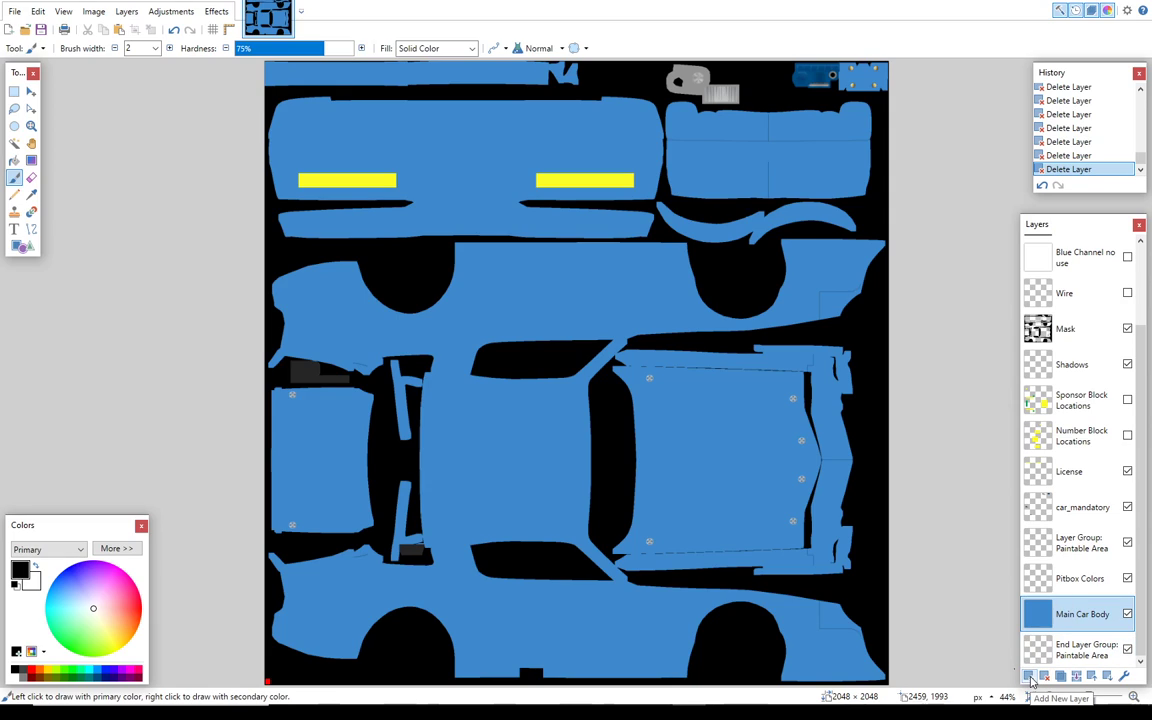
# - Add a new layer above Main Car Body and name it 'Diet Coke Base Paint'
pyautogui.click(1030, 679)
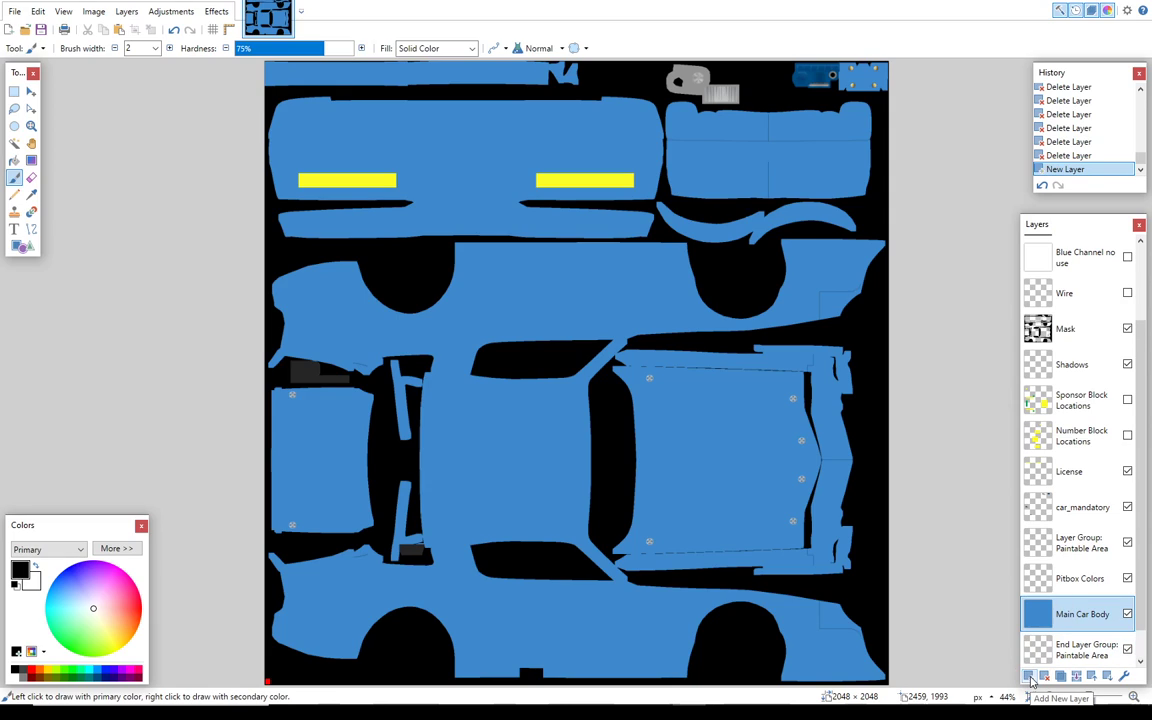
pyautogui.click(1122, 676)
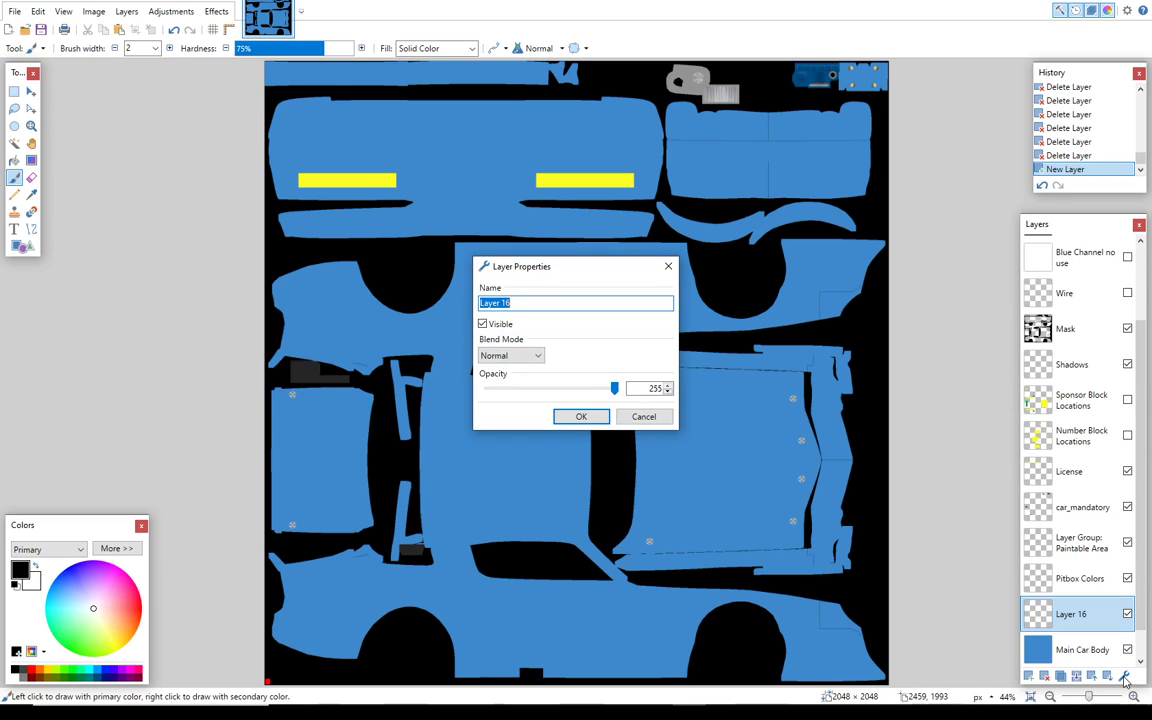
pyautogui.write('Diet Coke Base Paint')
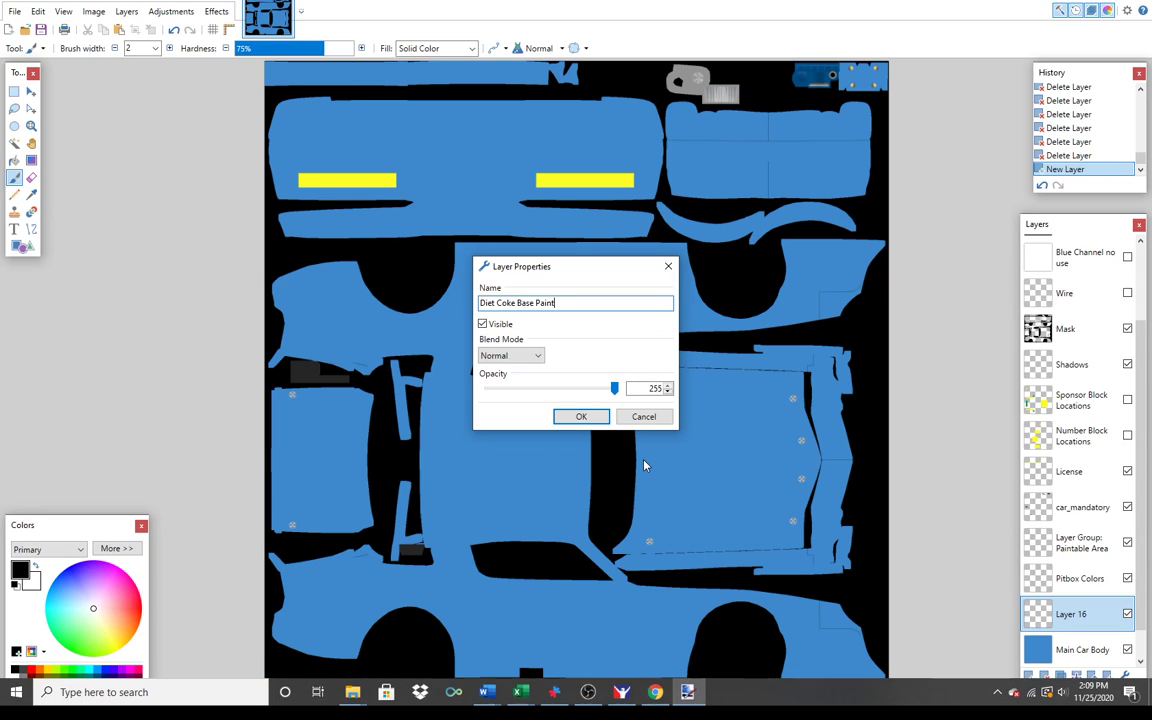
pyautogui.click(581, 417)
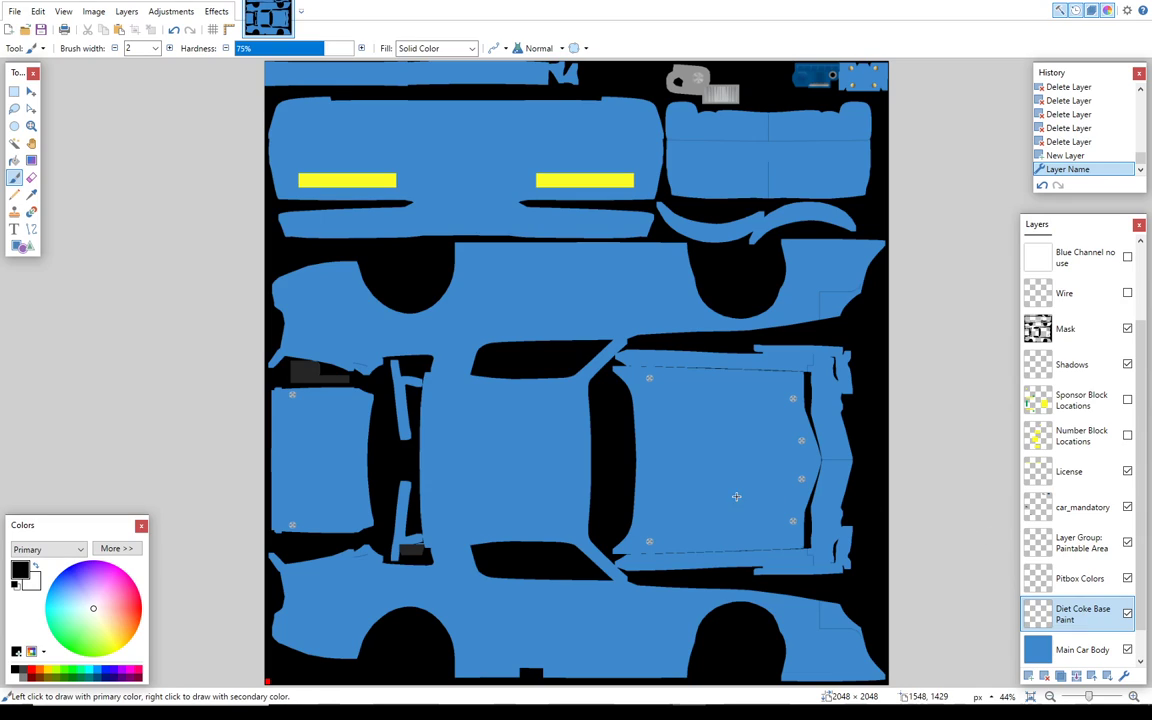
# - Set the primary colour to white FFFFFF and bucket-fill the car body panels with it
pyautogui.click(115, 549)
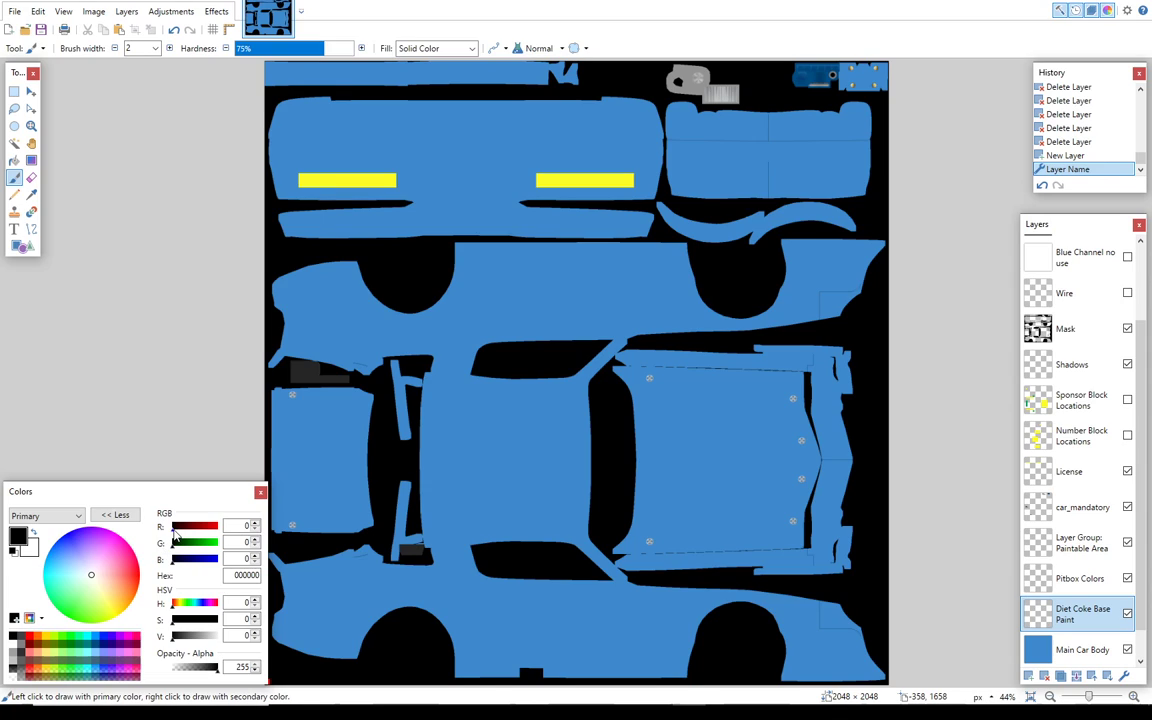
pyautogui.moveTo(174, 528); pyautogui.dragTo(218, 559)
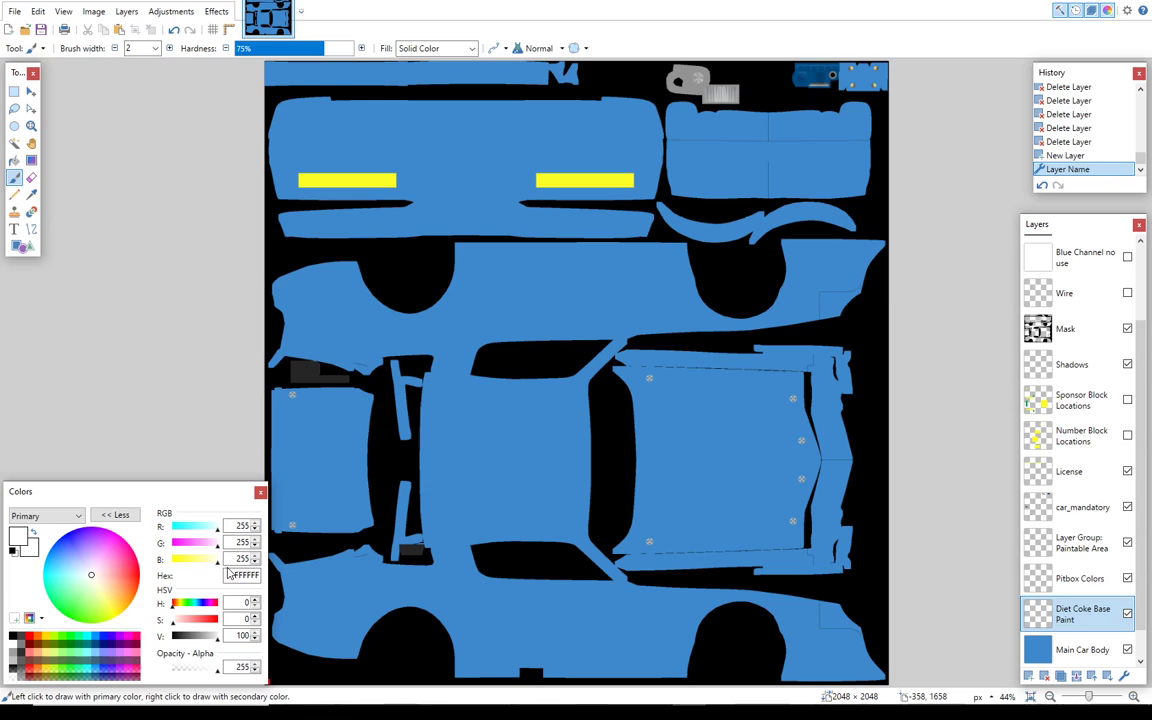
pyautogui.click(14, 158)
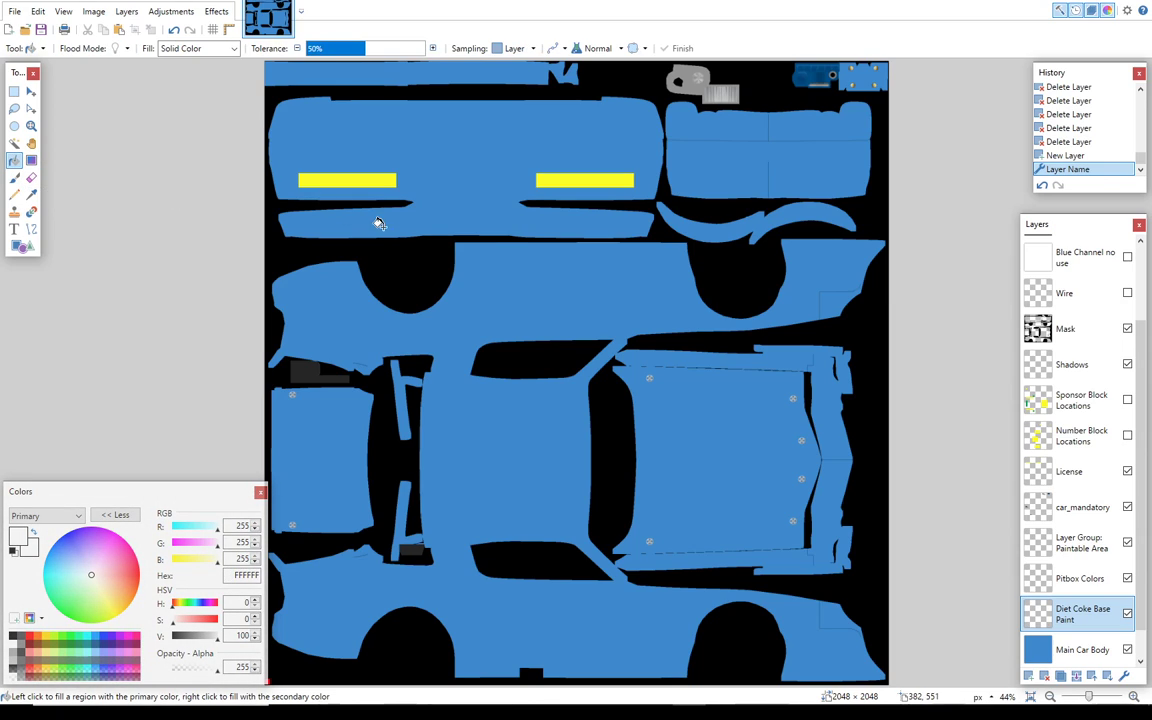
pyautogui.click(515, 401)
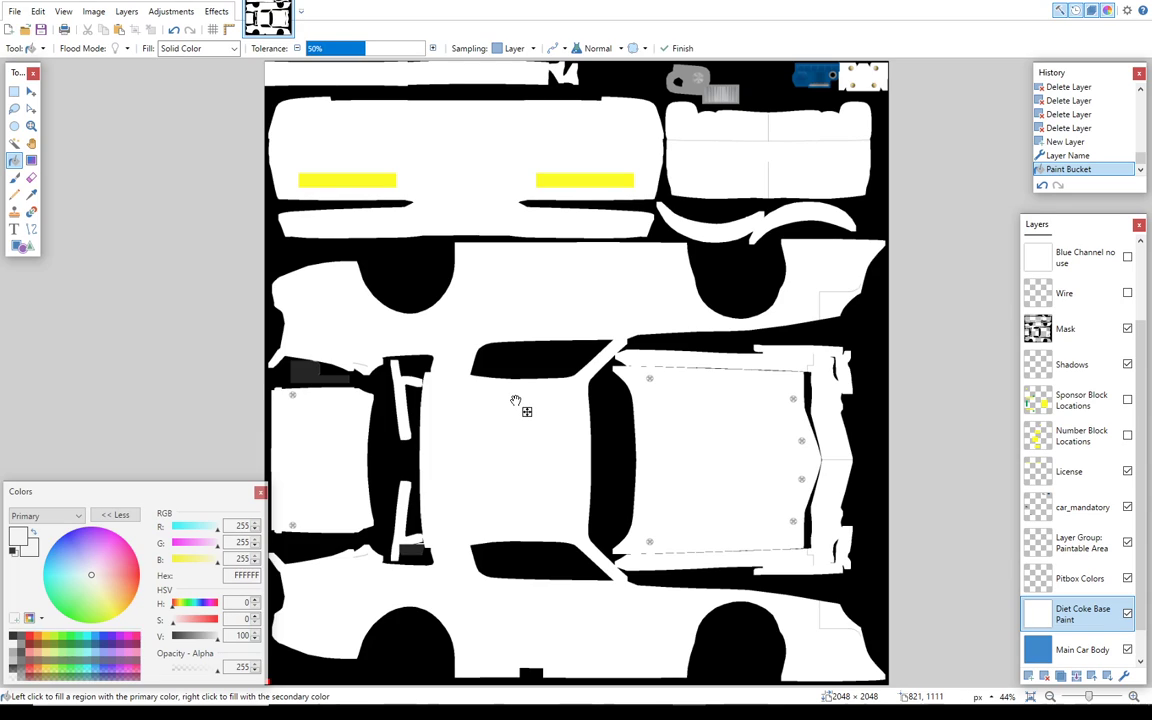
# - Lower the red value and set green and blue to 230 in the Colors panel
pyautogui.click(256, 530)
pyautogui.click(256, 530)
pyautogui.click(256, 530)
pyautogui.click(256, 530)
pyautogui.click(256, 530)
pyautogui.click(256, 530)
pyautogui.click(256, 530)
pyautogui.click(256, 530)
pyautogui.click(256, 530)
pyautogui.click(256, 530)
pyautogui.click(249, 542)
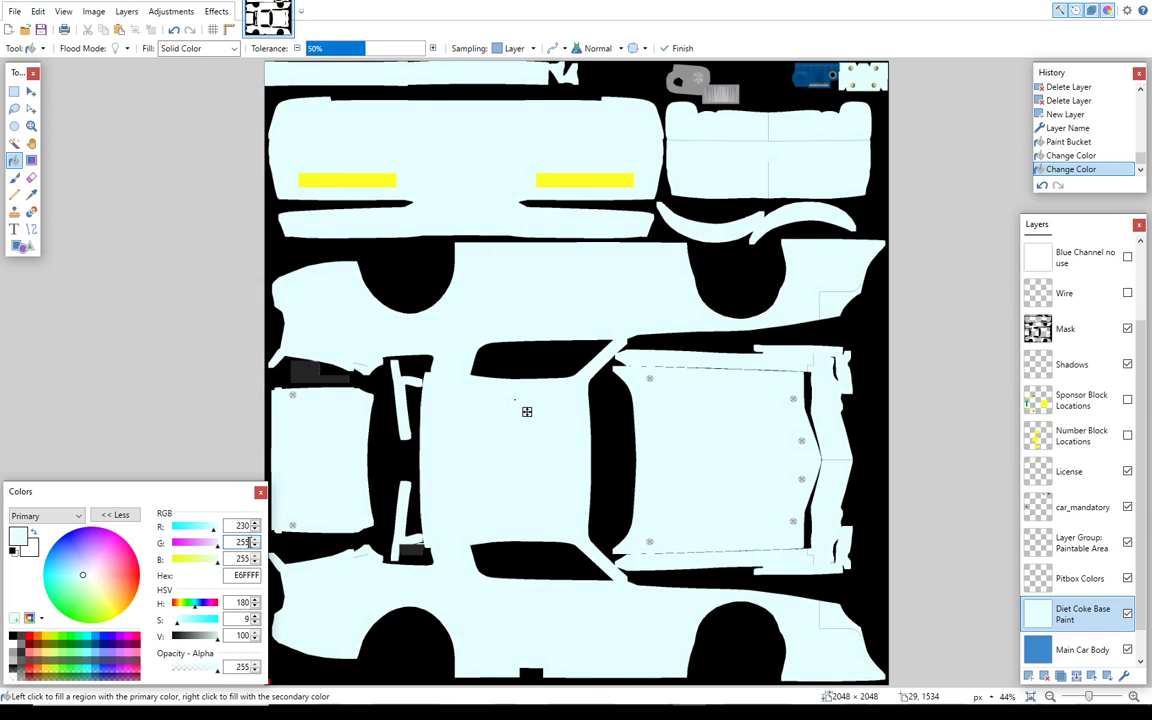
pyautogui.write('23')
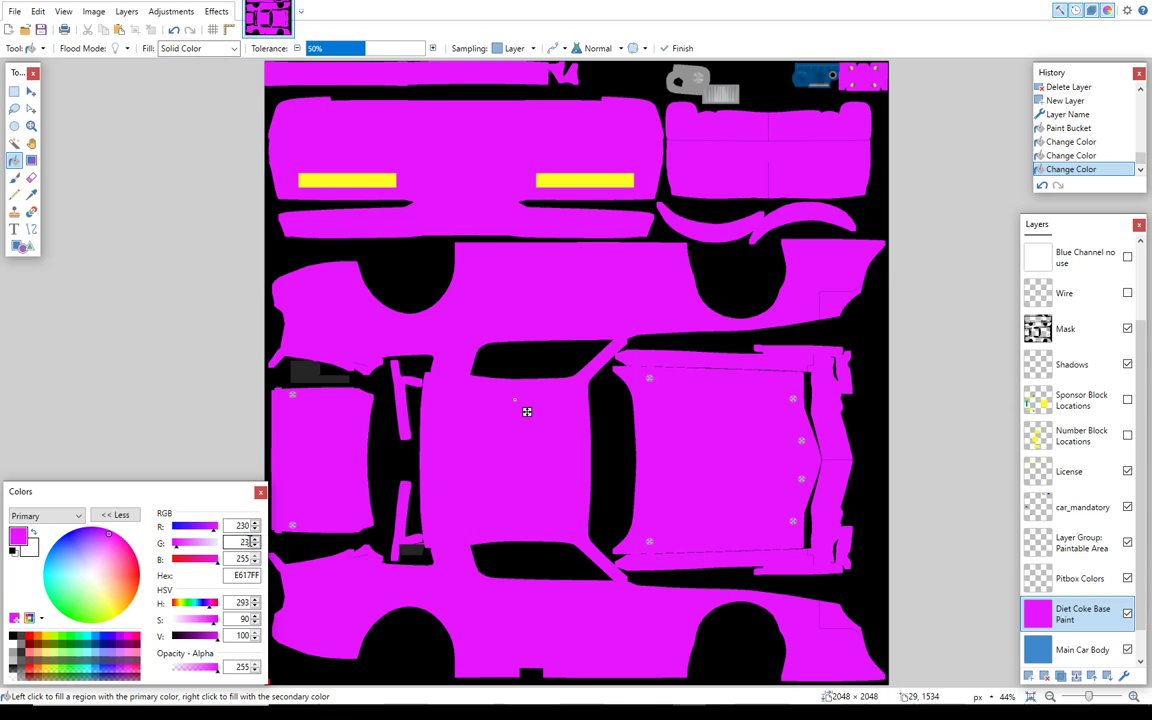
pyautogui.write('0')
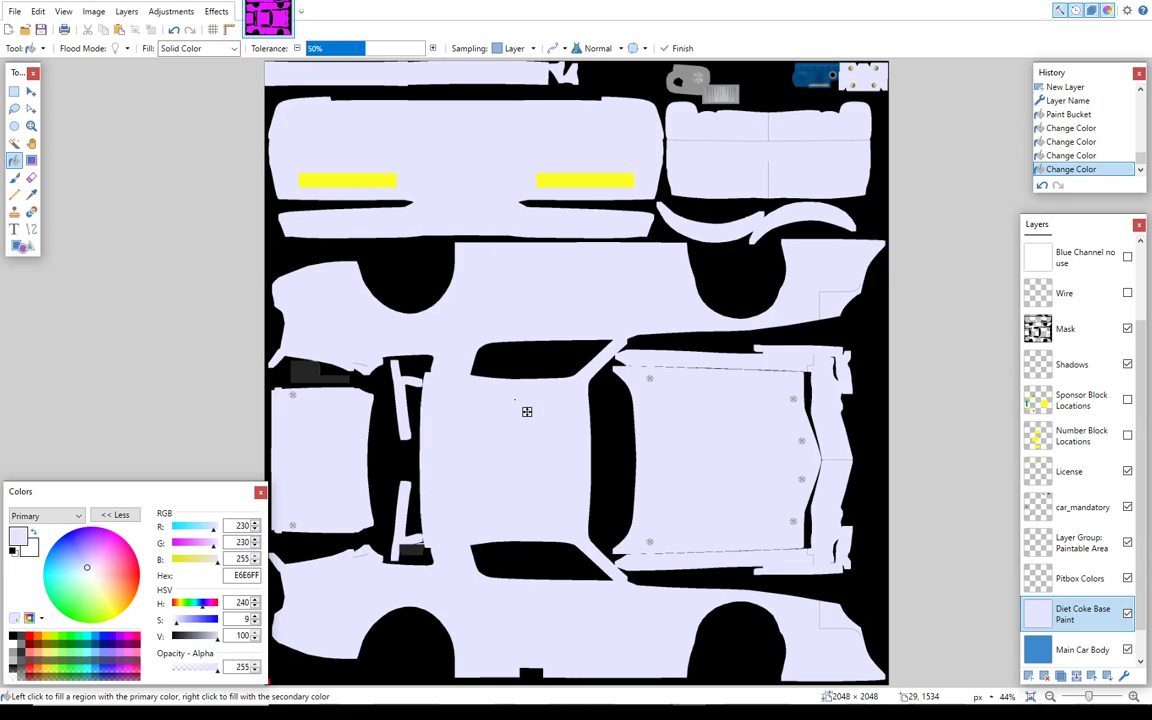
pyautogui.click(250, 557)
pyautogui.write('230')
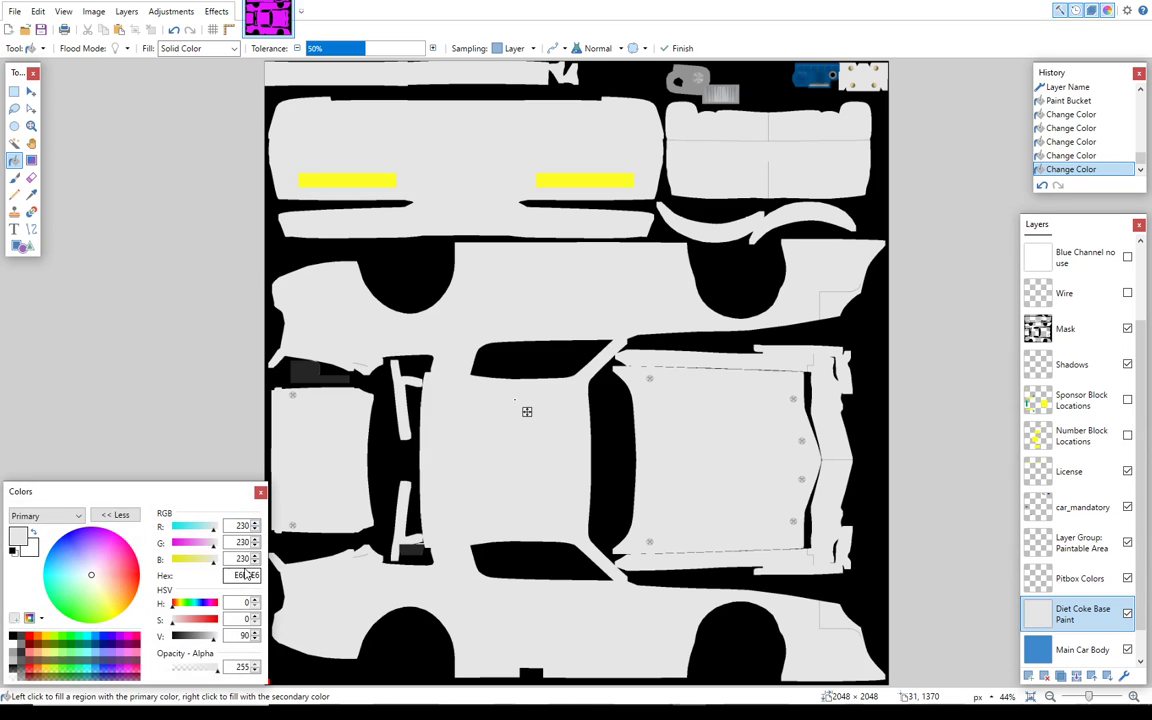
# - Bring red back to 230 and refill the body panels with neutral grey E6E6E6
pyautogui.click(192, 537)
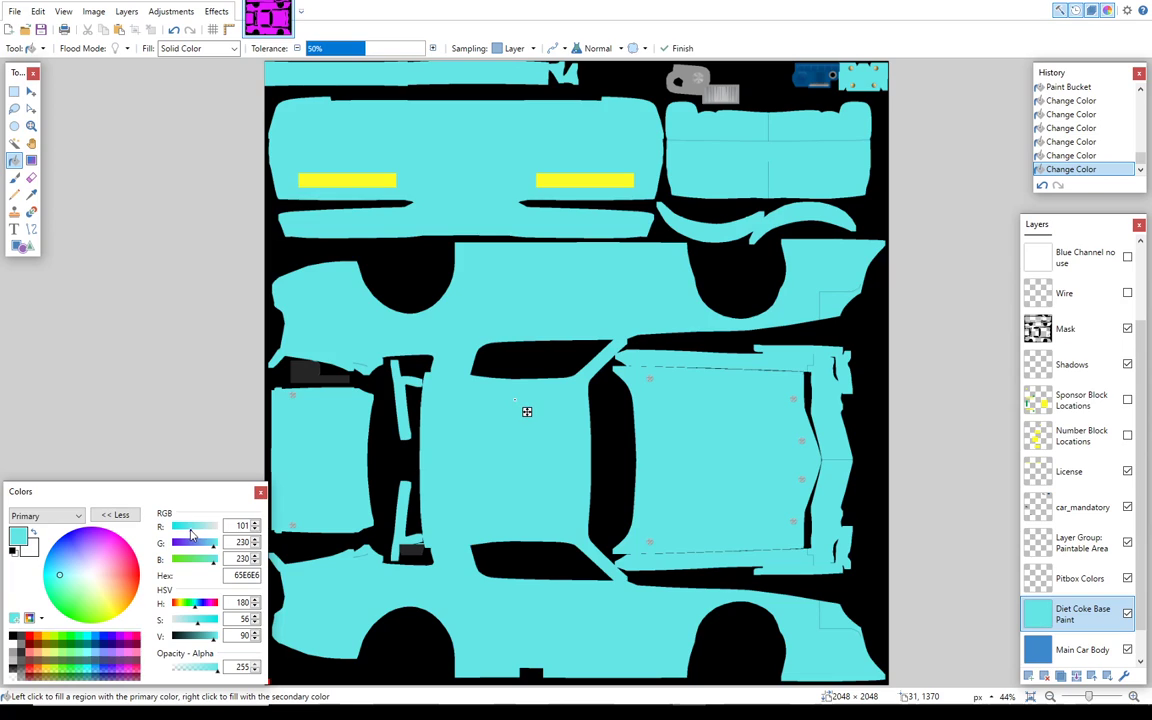
pyautogui.click(199, 535)
pyautogui.moveTo(199, 535); pyautogui.dragTo(213, 535)
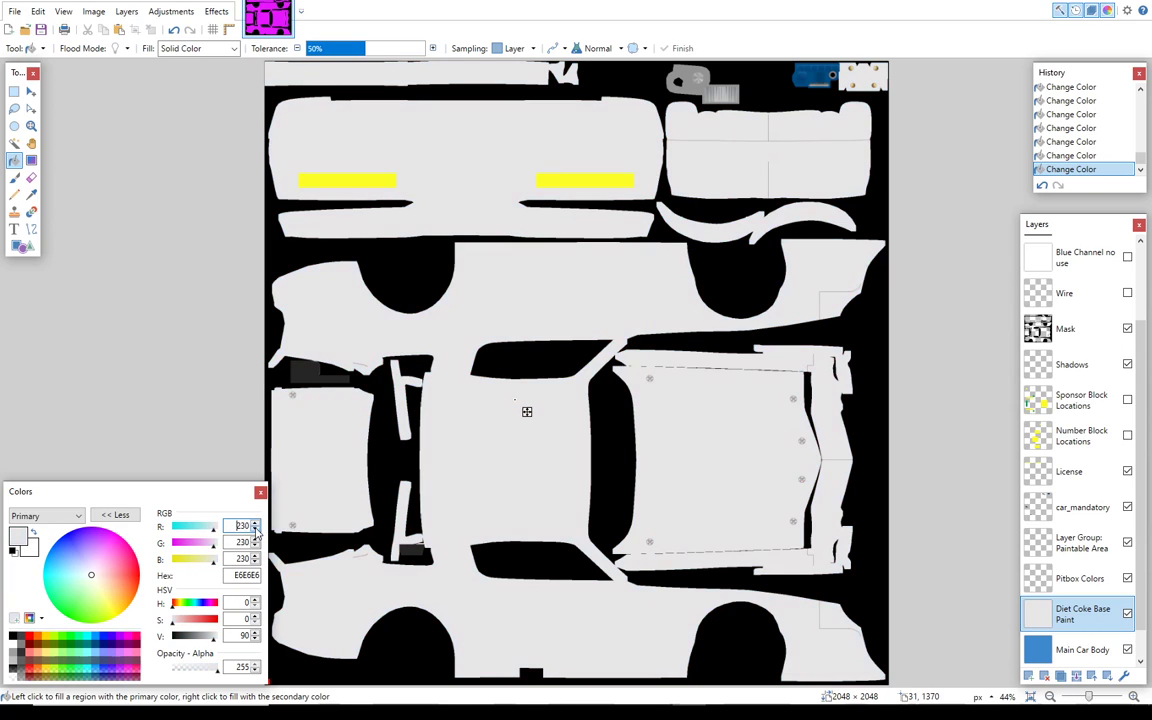
pyautogui.click(365, 308)
pyautogui.click(335, 309)
pyautogui.press('Return')
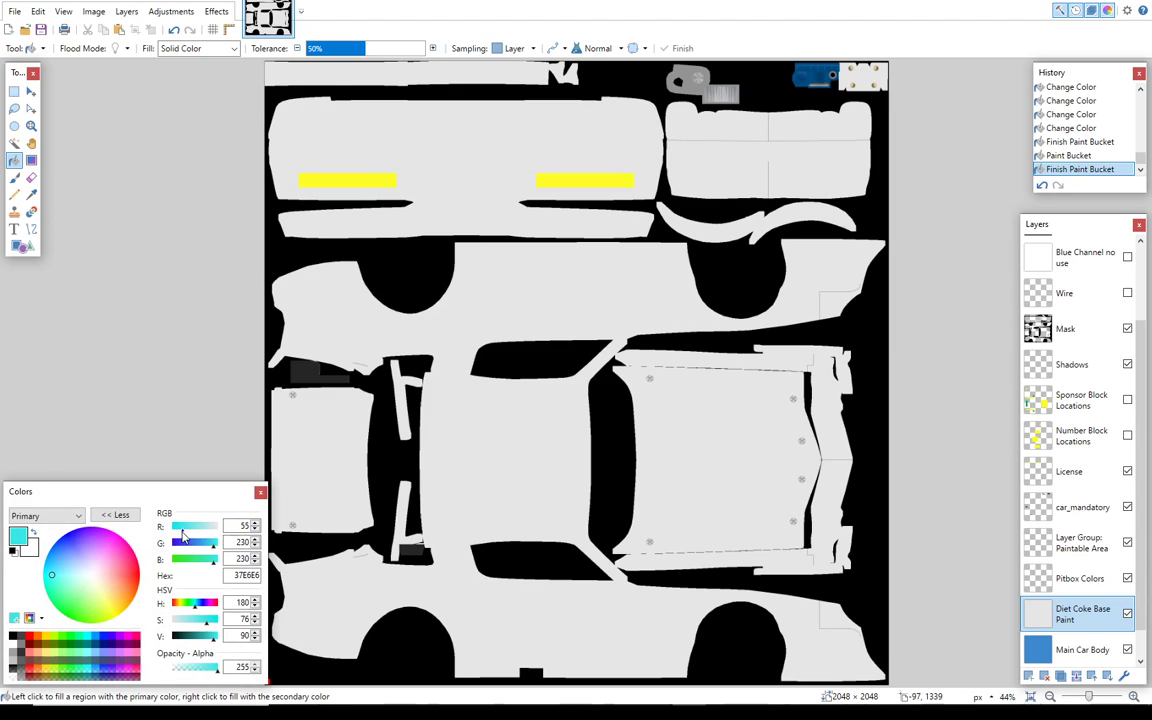
pyautogui.click(213, 535)
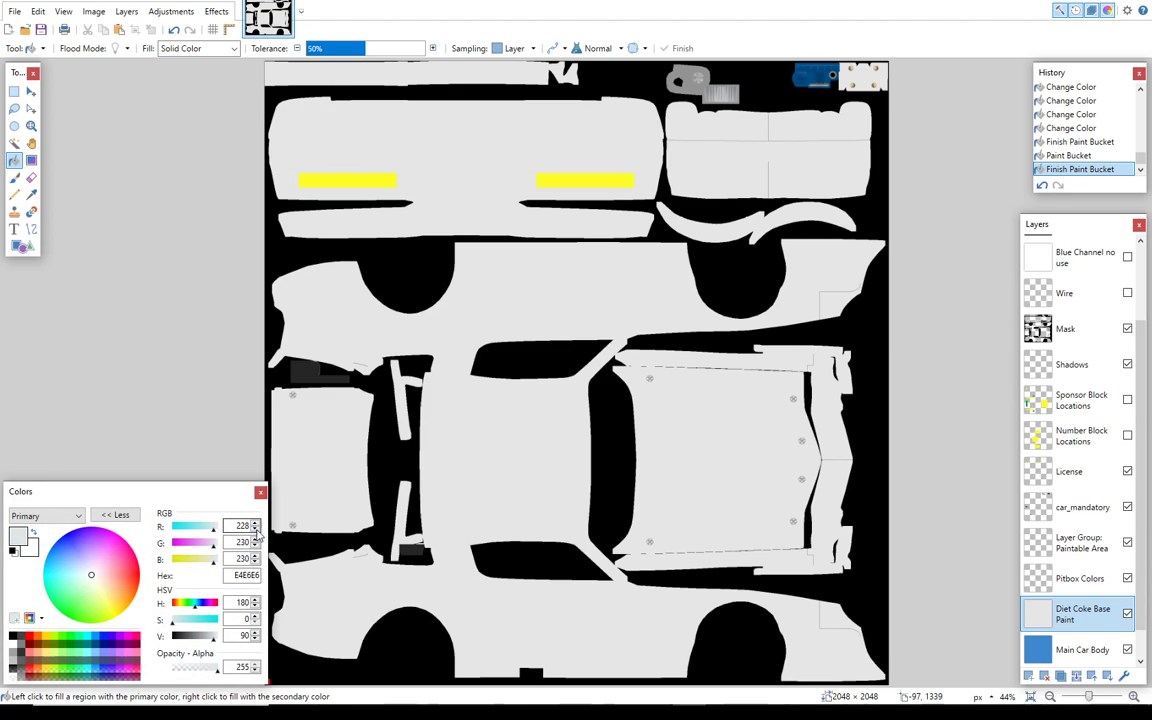
pyautogui.click(256, 523)
pyautogui.click(256, 523)
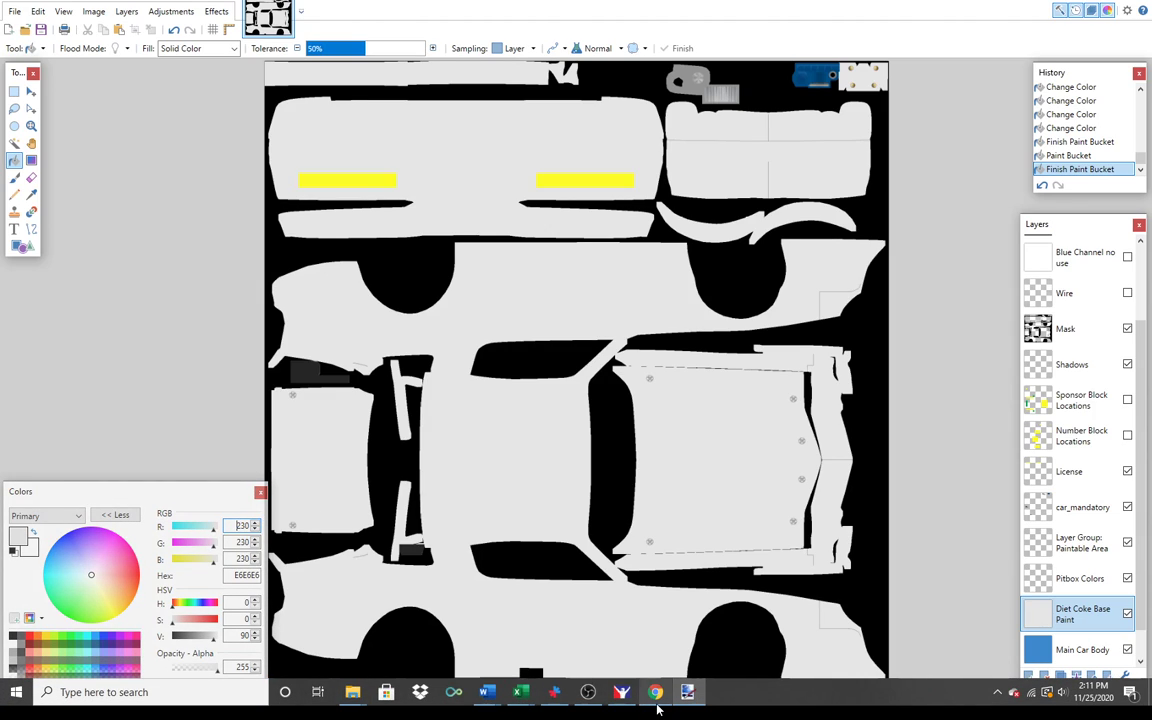
# - Switch to Chrome and search Google for 'diet coke logo transparent p'
pyautogui.click(658, 708)
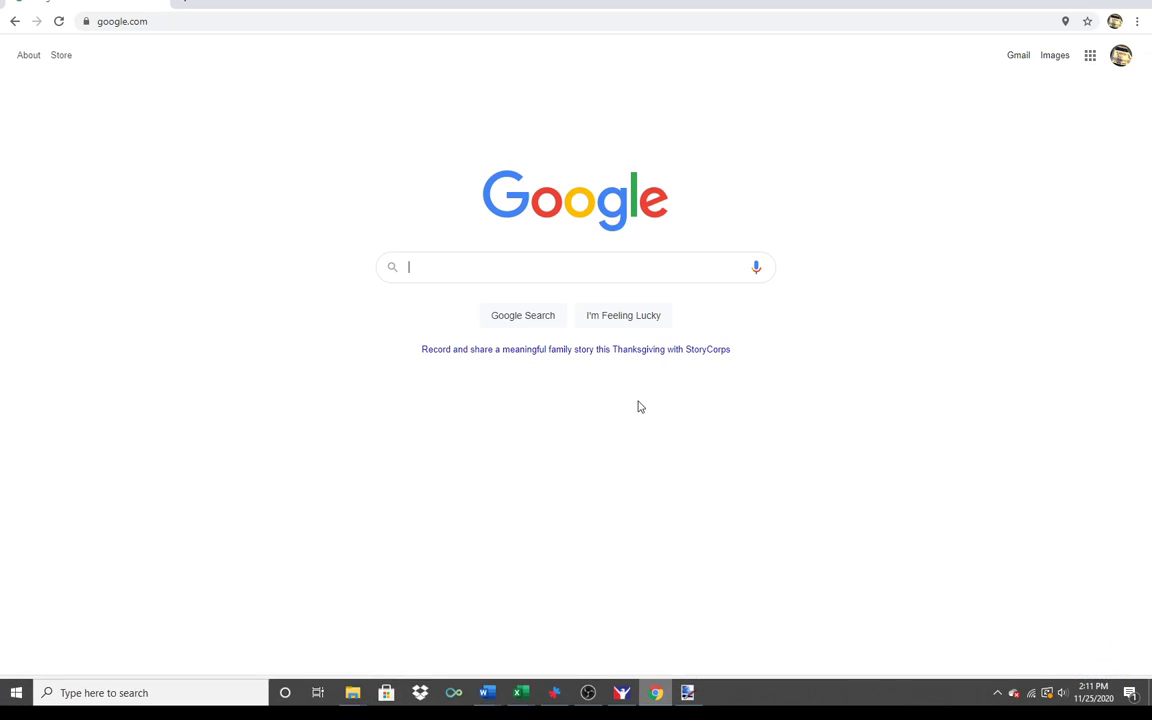
pyautogui.click(493, 272)
pyautogui.write('diet coke ')
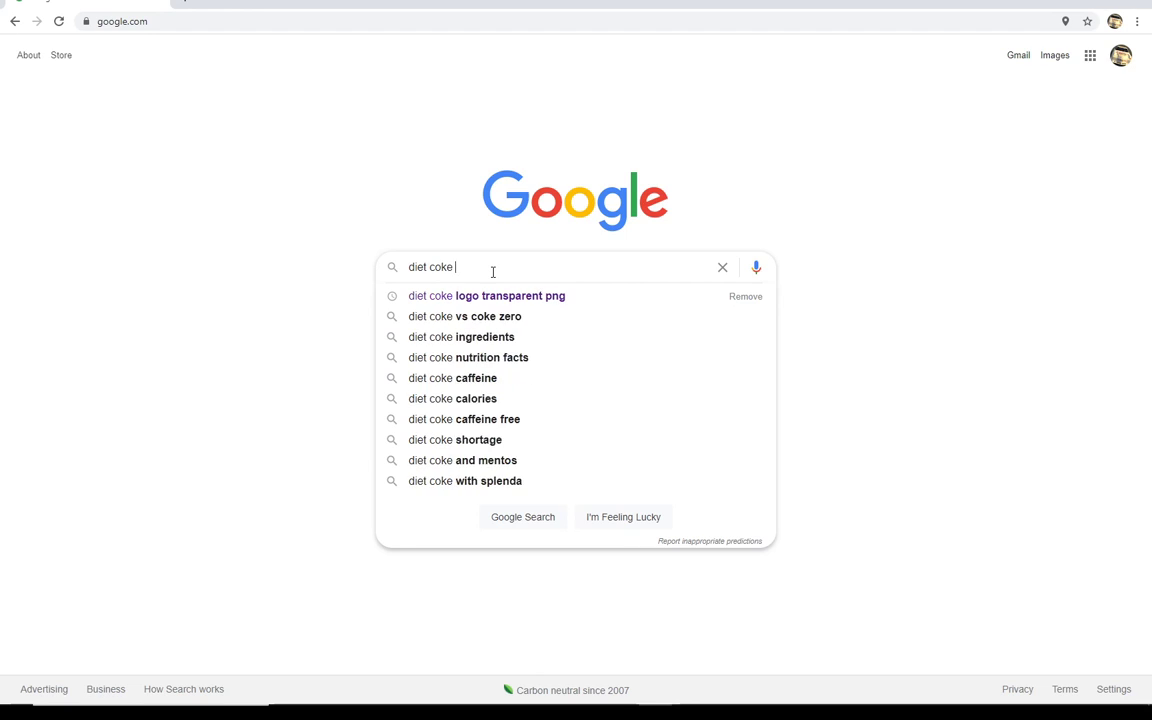
pyautogui.write('logo transparent png')
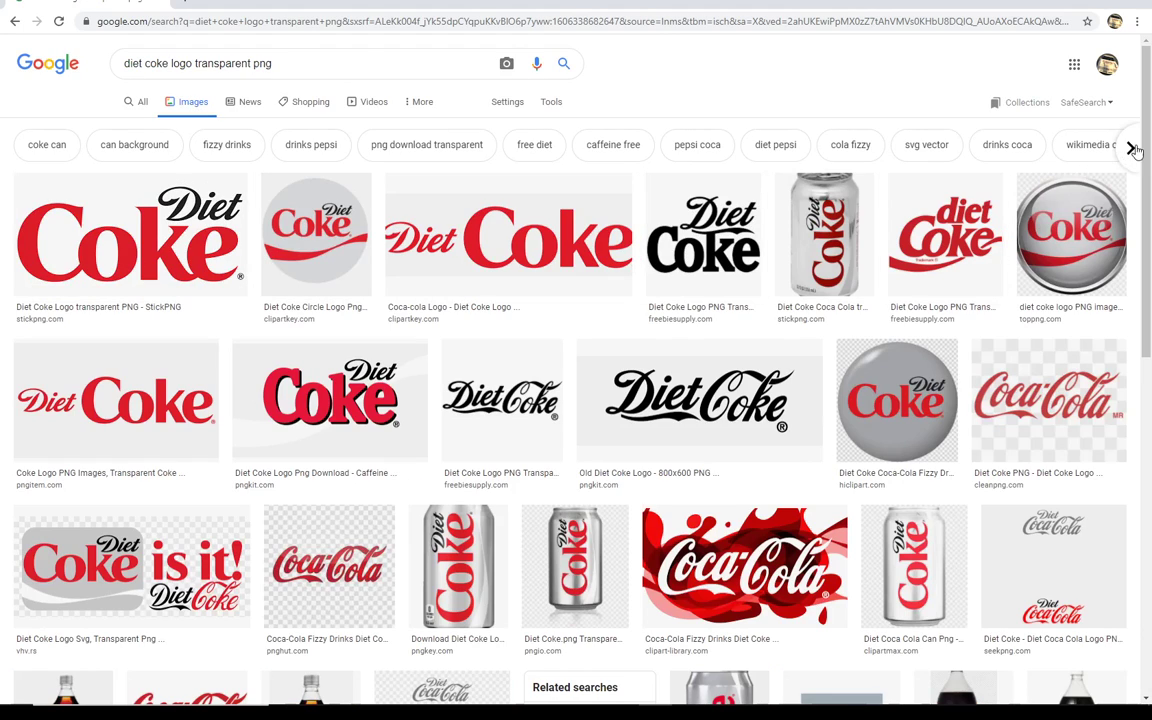
# - Scroll the image results and open the pngkit Caffeine Free Diet Coke logo result
pyautogui.scroll(-4, 1148, 235)
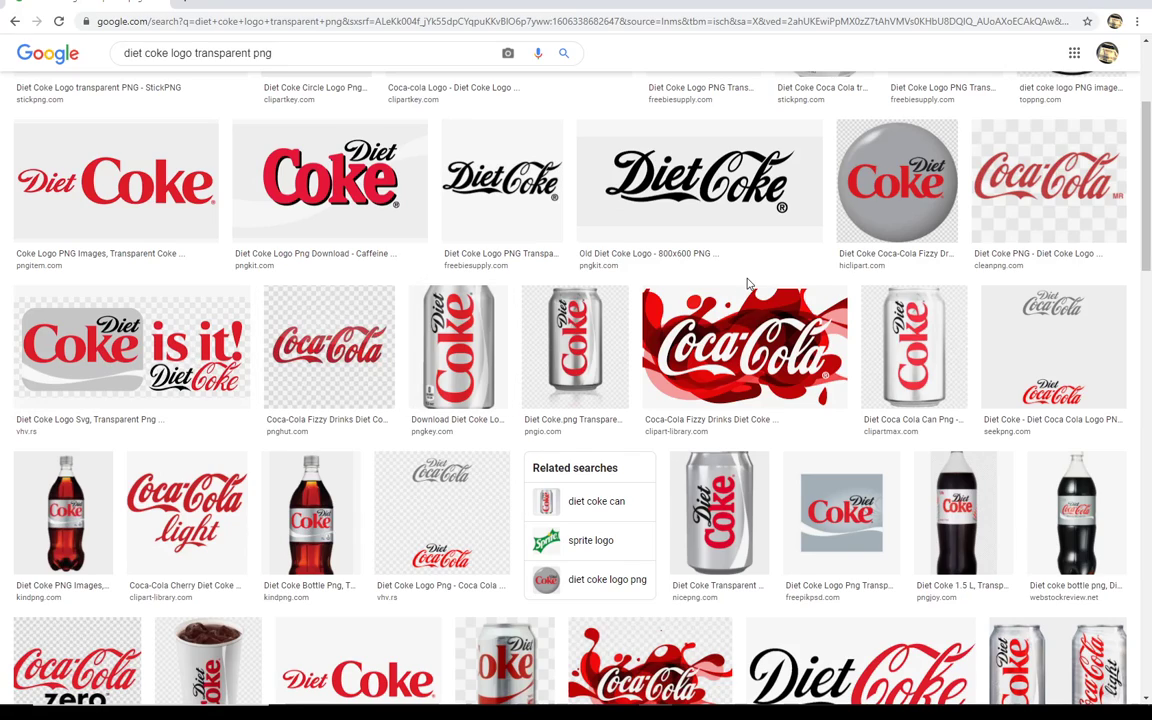
pyautogui.scroll(-4, 1147, 210)
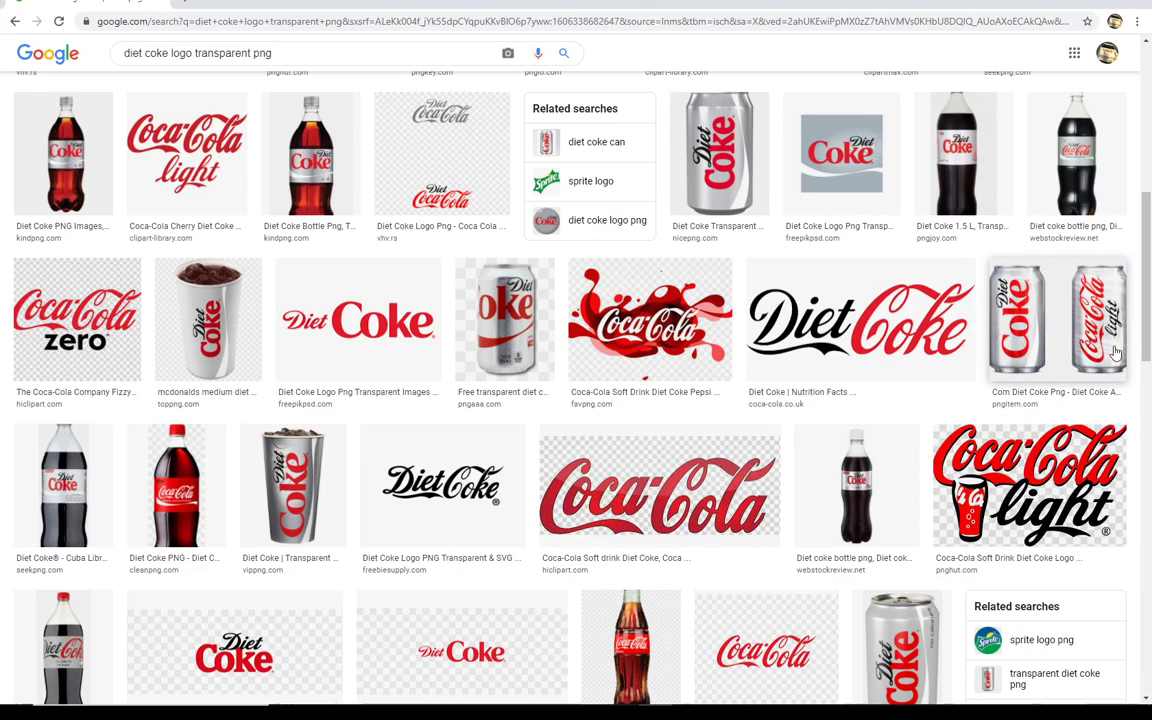
pyautogui.scroll(-1, 1149, 316)
pyautogui.moveTo(1149, 316); pyautogui.dragTo(1149, 252)
pyautogui.click(335, 130)
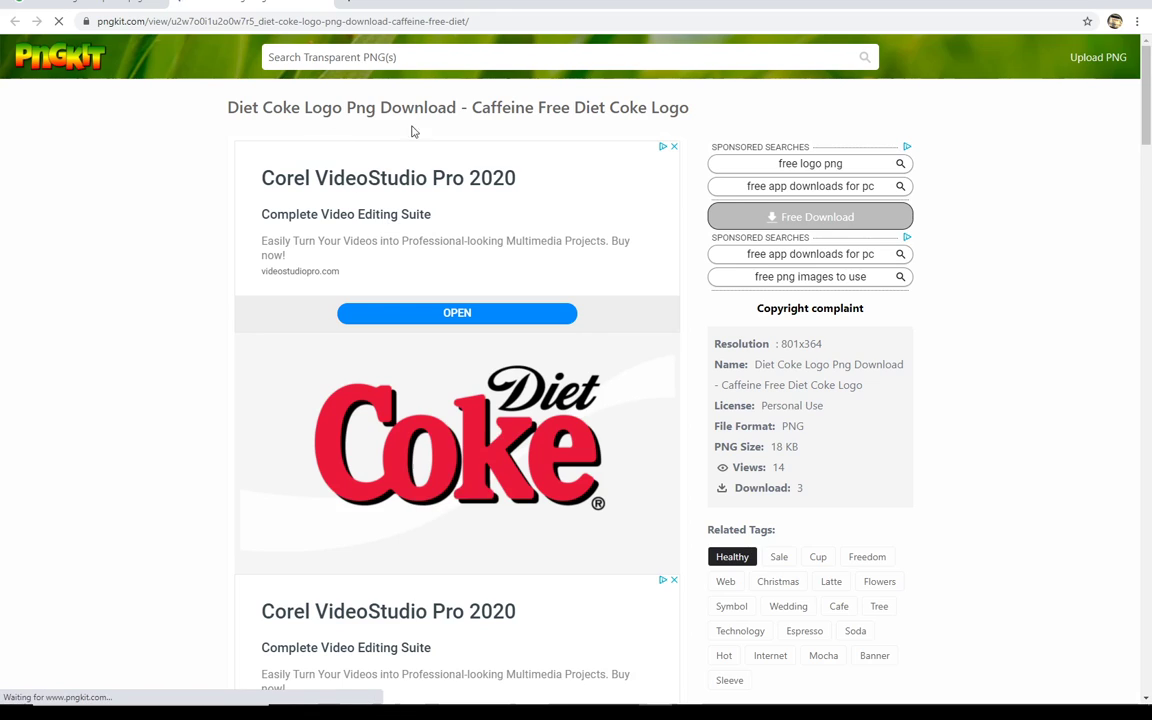
# - Download the 801x364 Diet Coke logo PNG from the pngkit page
pyautogui.scroll(-5, 1148, 135)
pyautogui.scroll(-4, 1148, 135)
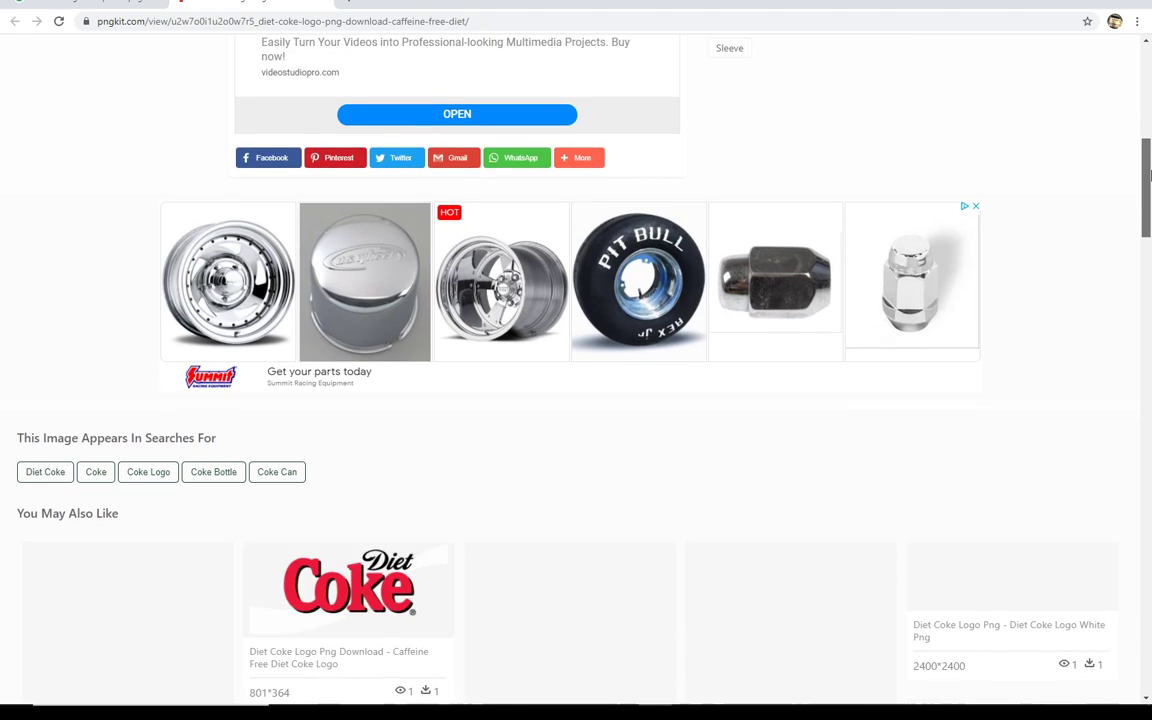
pyautogui.scroll(3, 1148, 145)
pyautogui.scroll(2, 1148, 145)
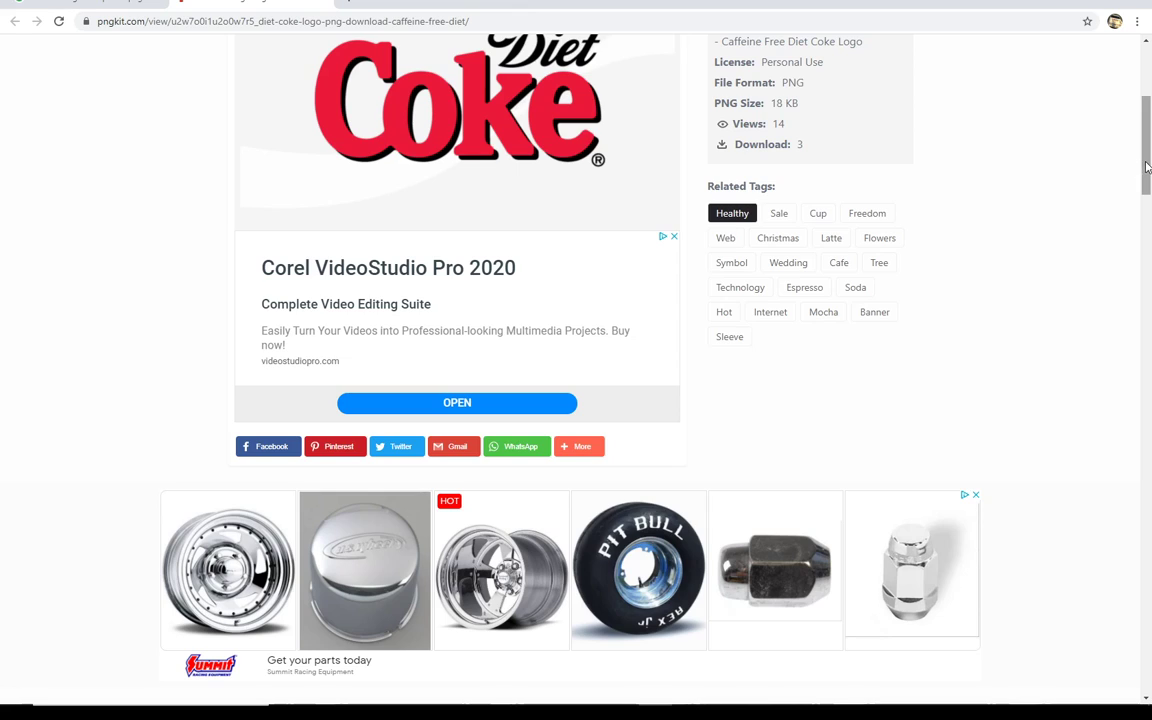
pyautogui.scroll(5, 1148, 110)
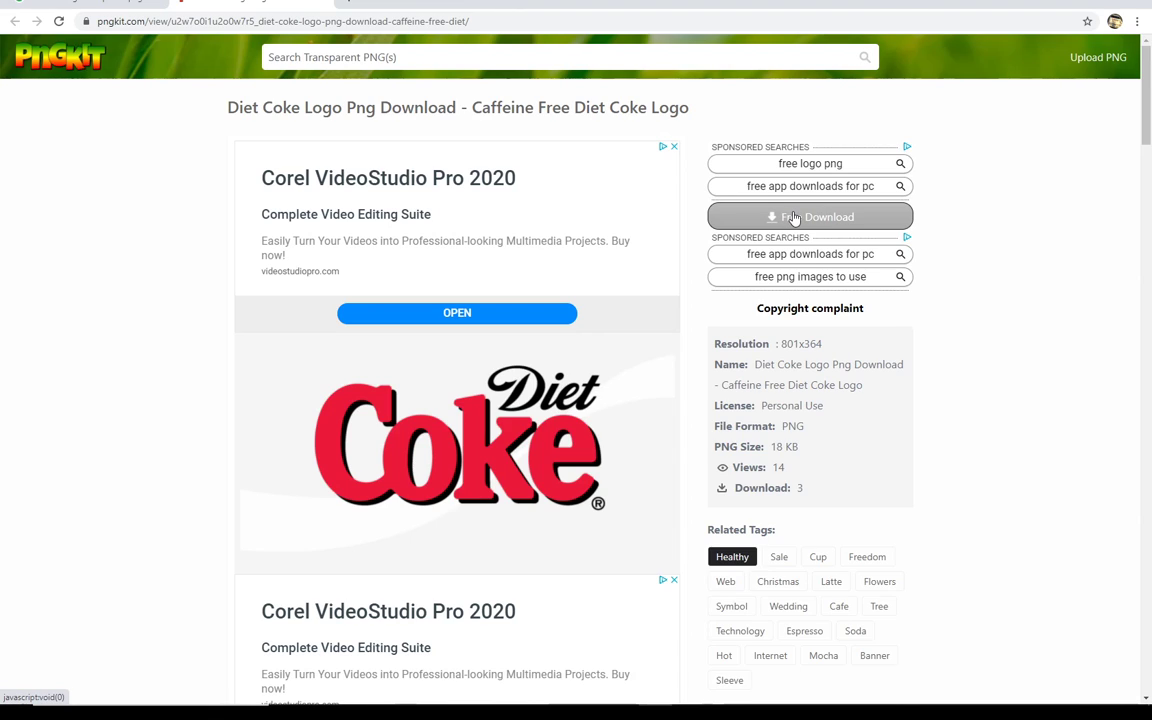
pyautogui.click(795, 218)
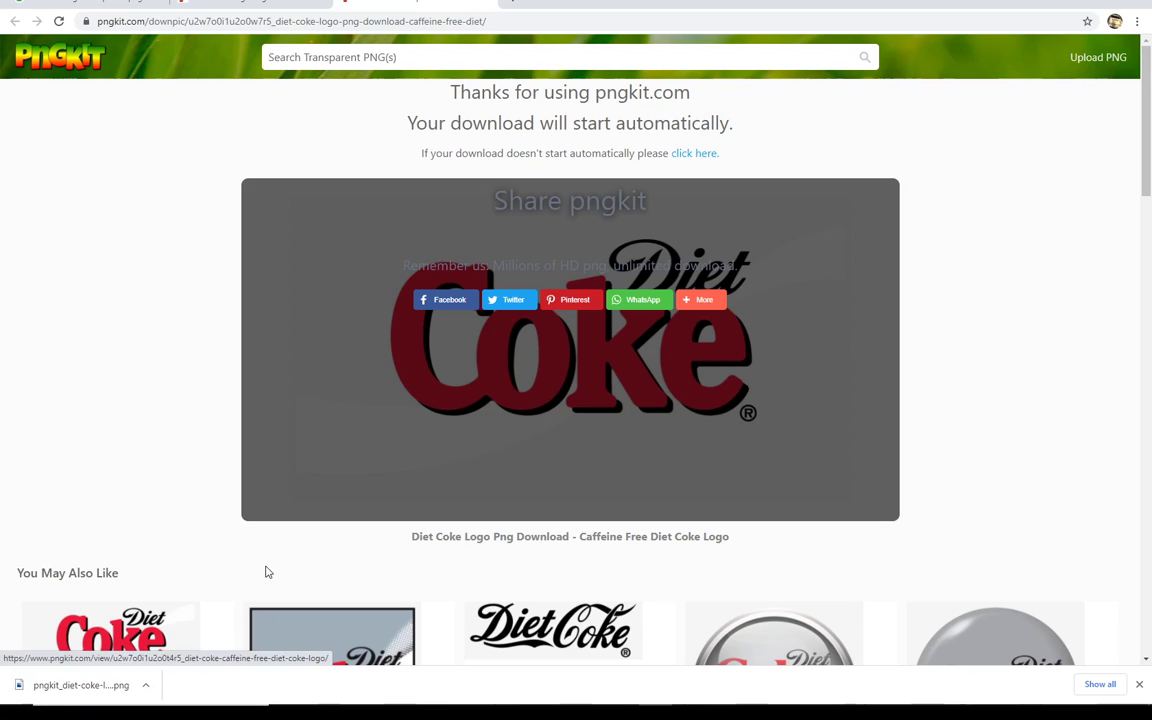
# - Launch Paint 3D from the Start menu and move its window fully onto the screen
pyautogui.click(16, 692)
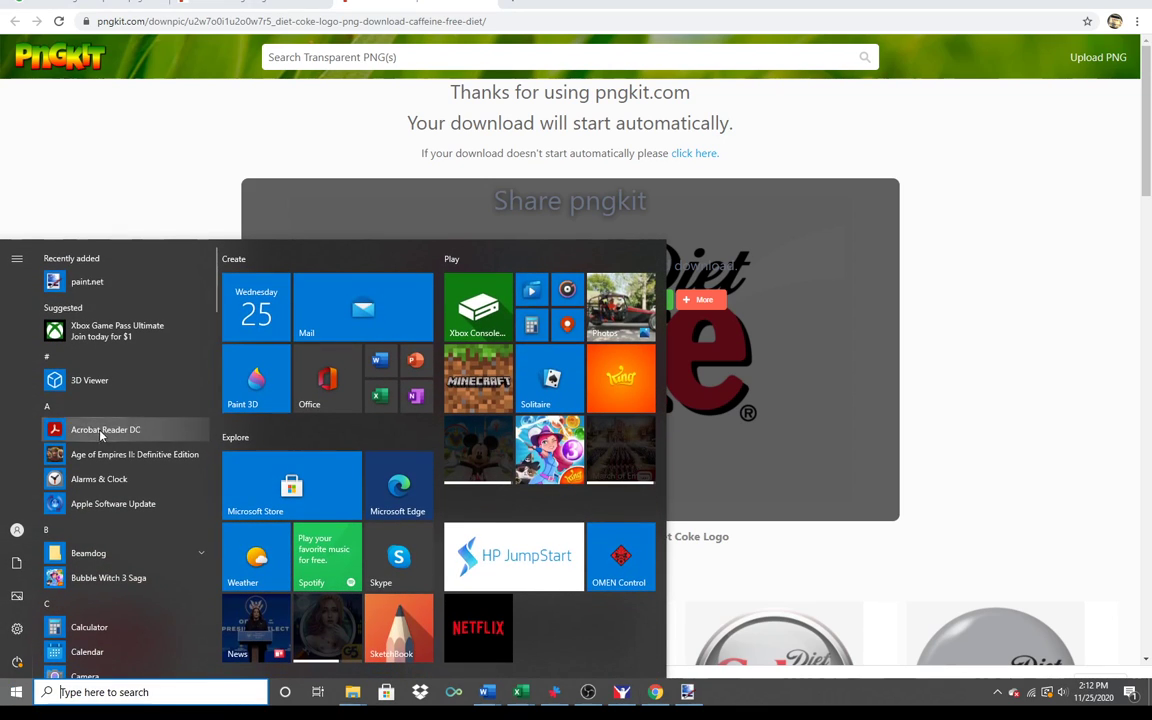
pyautogui.moveTo(216, 287); pyautogui.dragTo(231, 512)
pyautogui.scroll(-3, 100, 480)
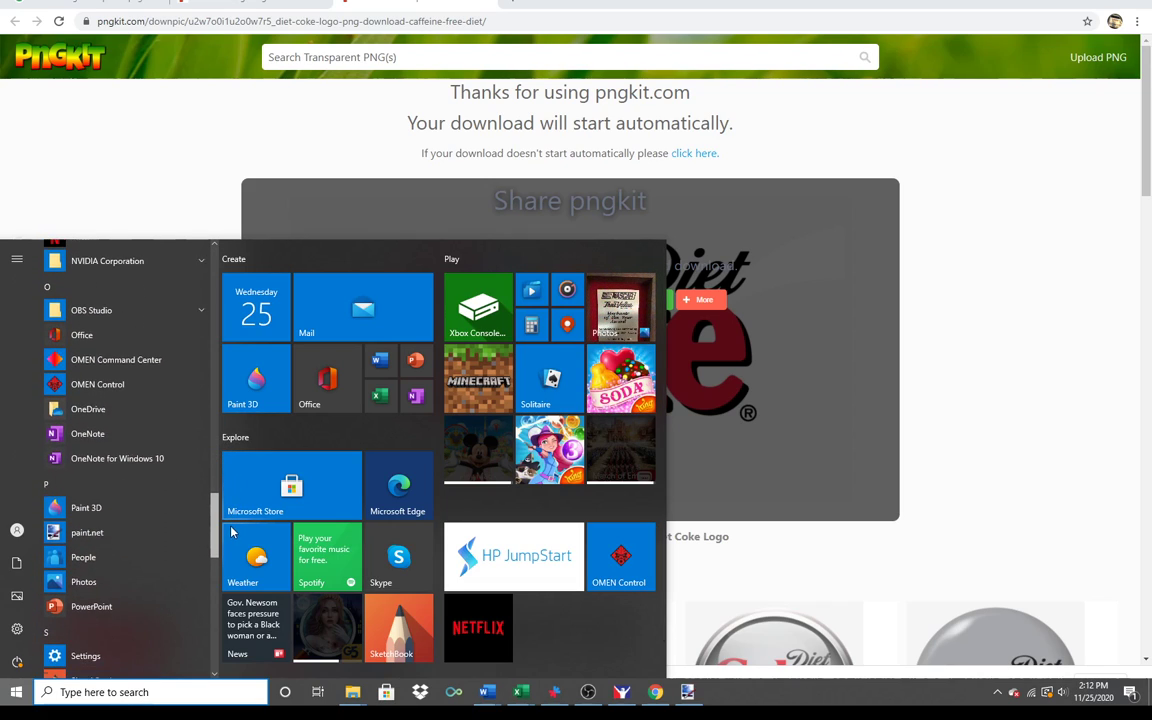
pyautogui.click(86, 494)
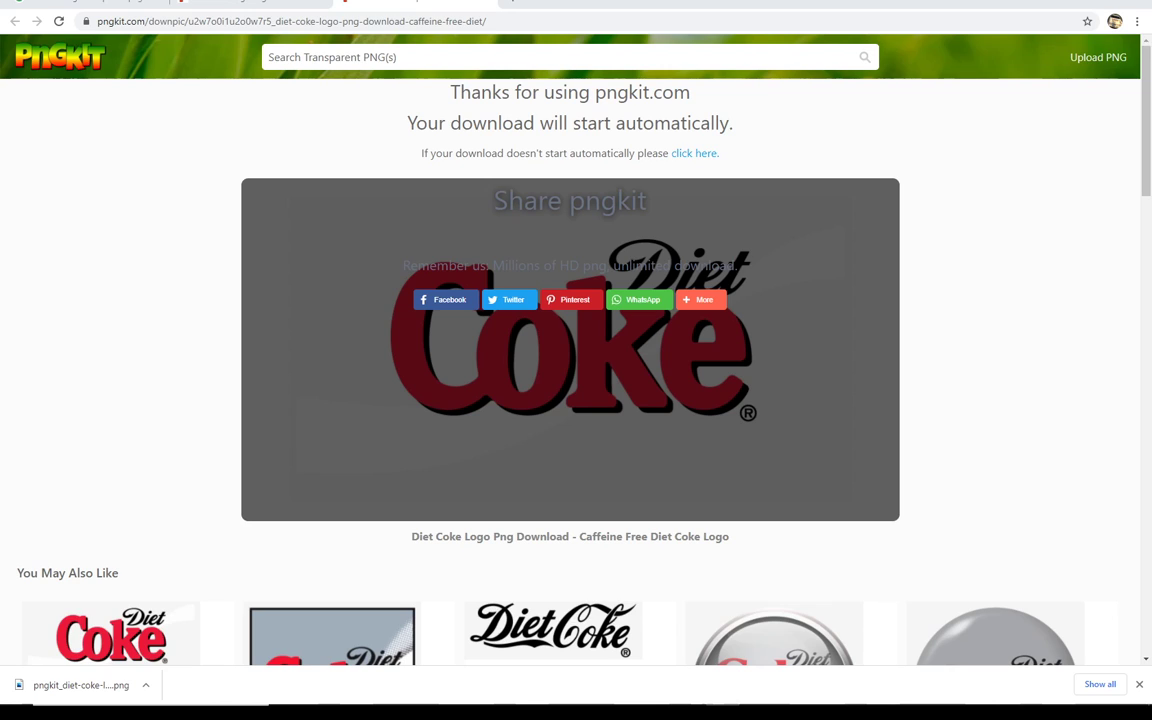
pyautogui.moveTo(5, 12)
pyautogui.mouseDown()
pyautogui.moveTo(109, 66)
pyautogui.moveTo(527, 26)
pyautogui.moveTo(766, 31)
pyautogui.mouseUp()
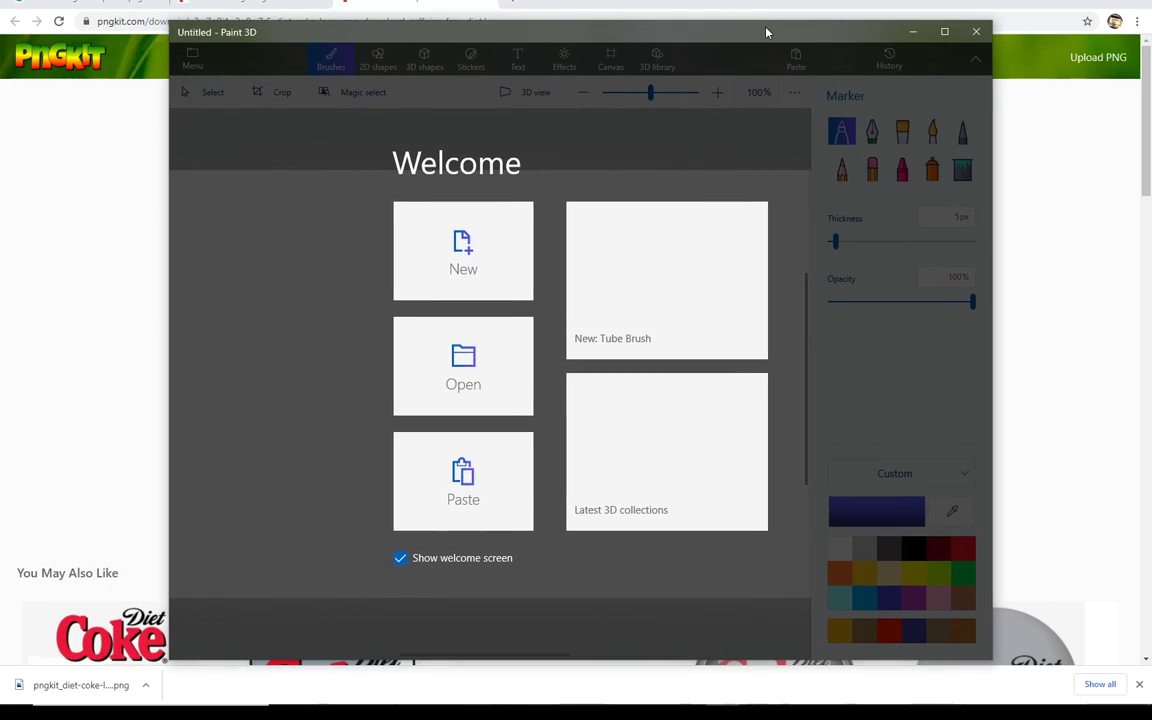
# - Maximize Paint 3D and open the downloaded pngkit Diet Coke logo from Downloads
pyautogui.click(944, 31)
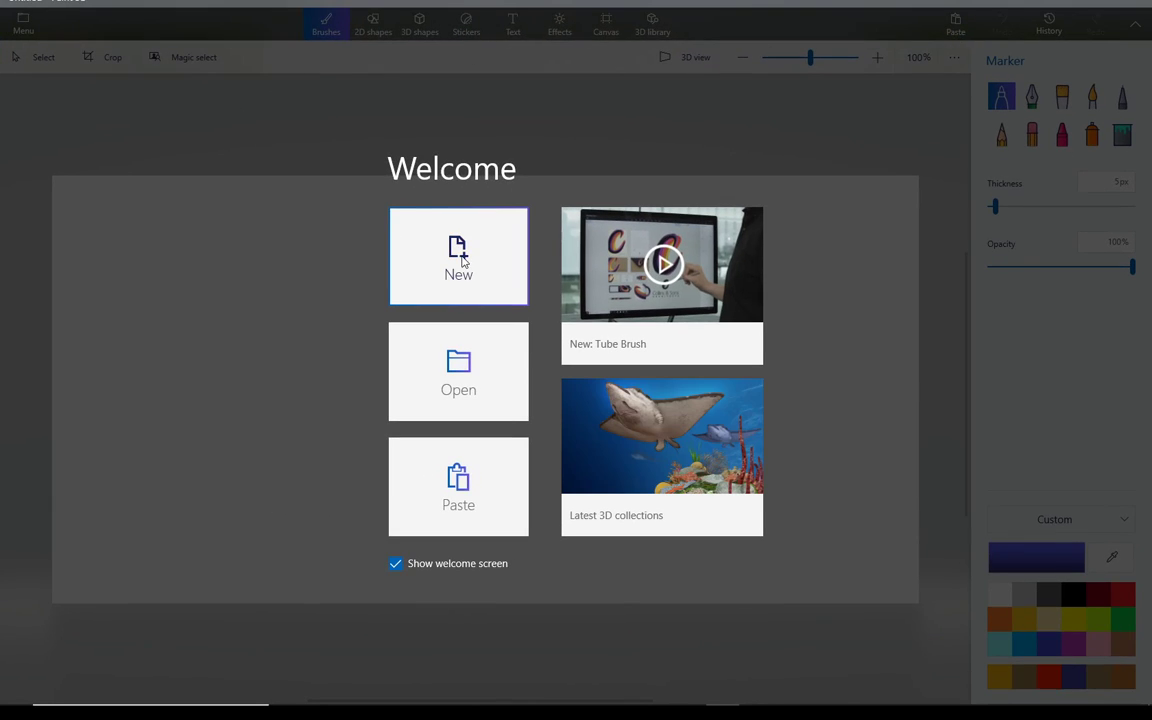
pyautogui.click(462, 370)
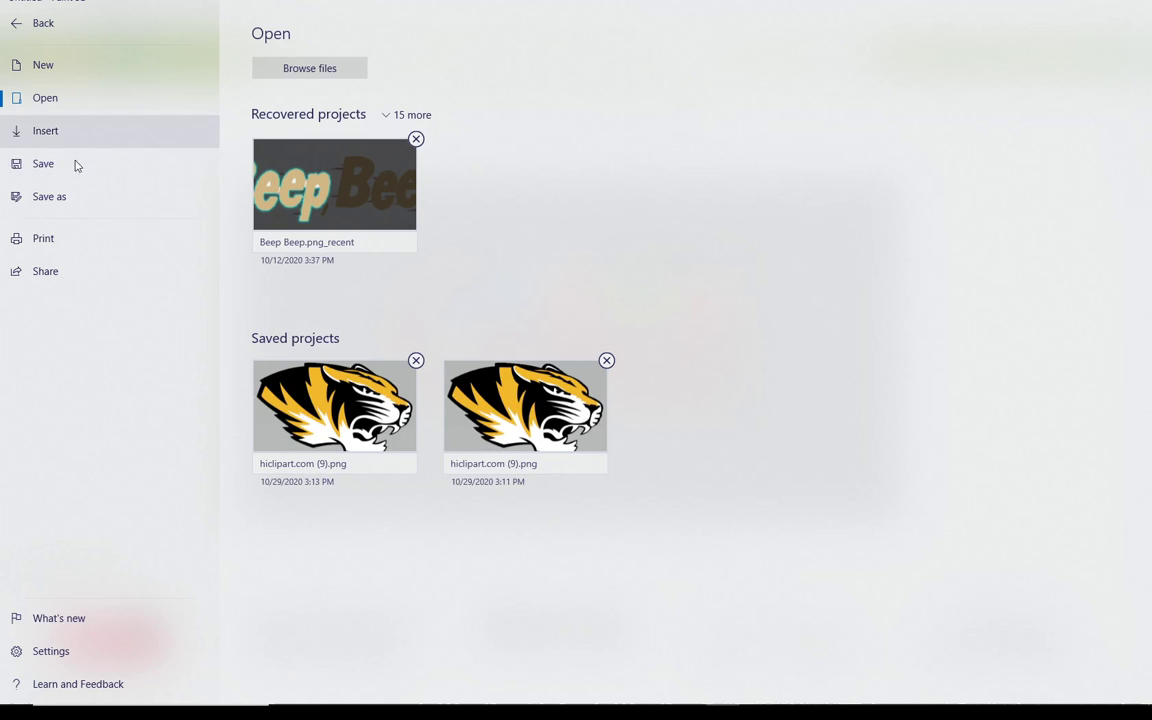
pyautogui.click(305, 70)
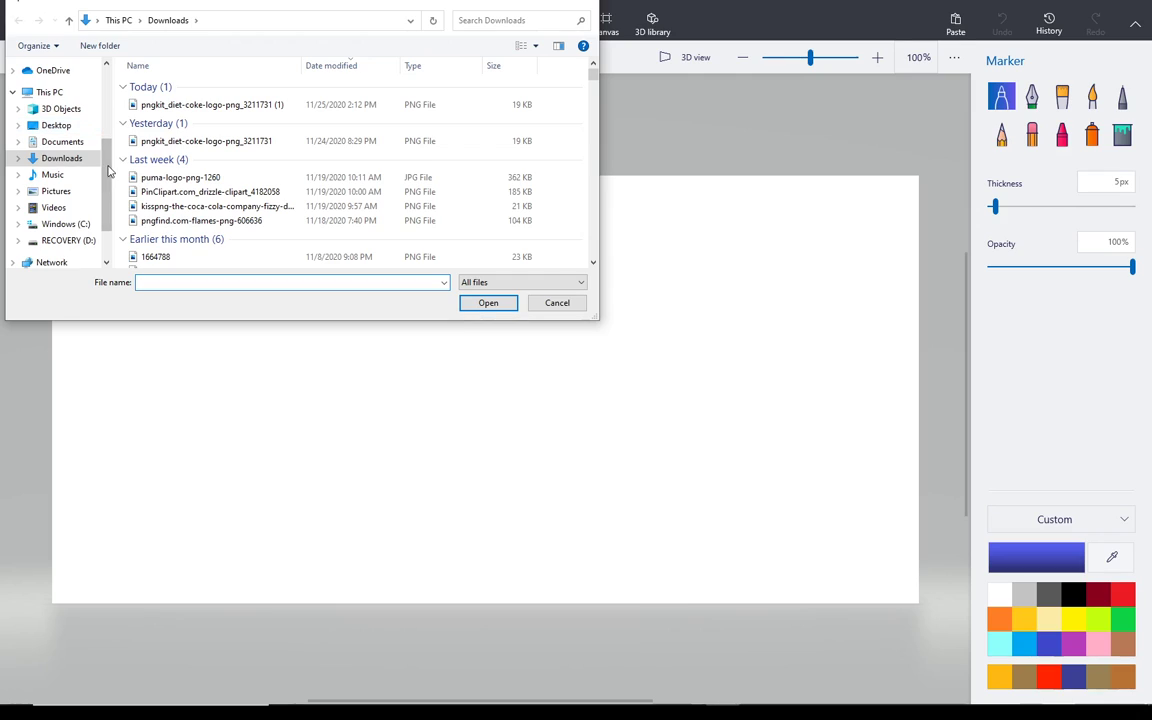
pyautogui.scroll(1, 104, 150)
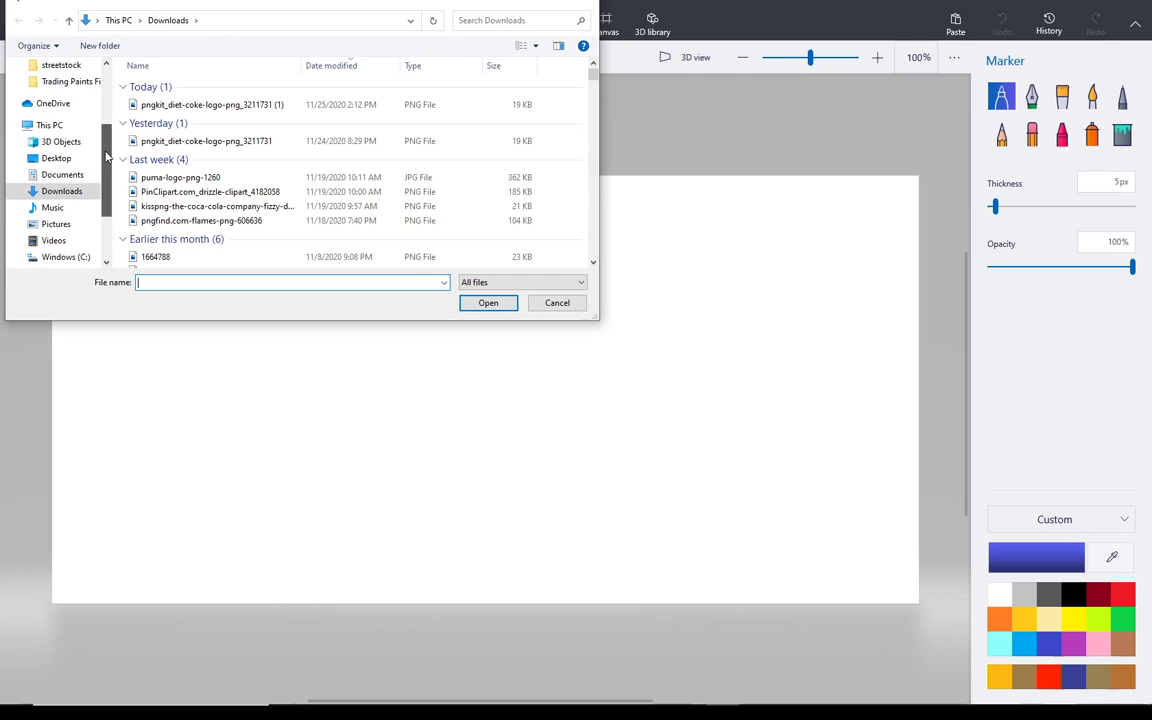
pyautogui.scroll(3, 104, 152)
pyautogui.click(55, 93)
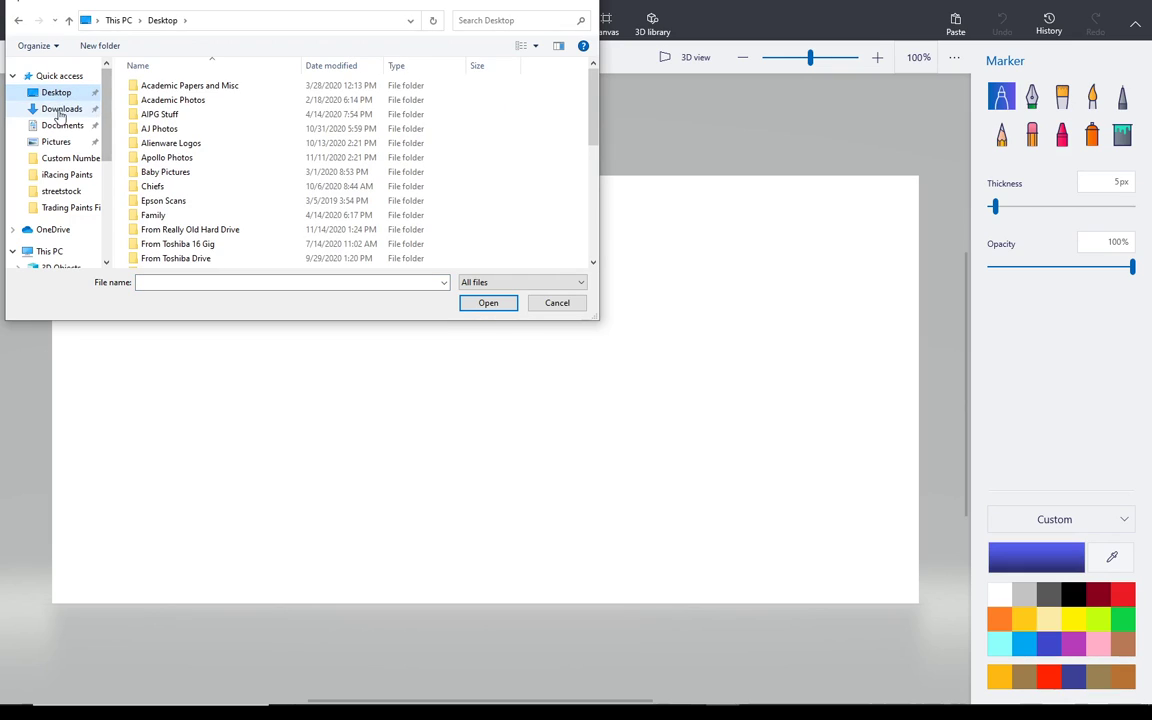
pyautogui.click(62, 110)
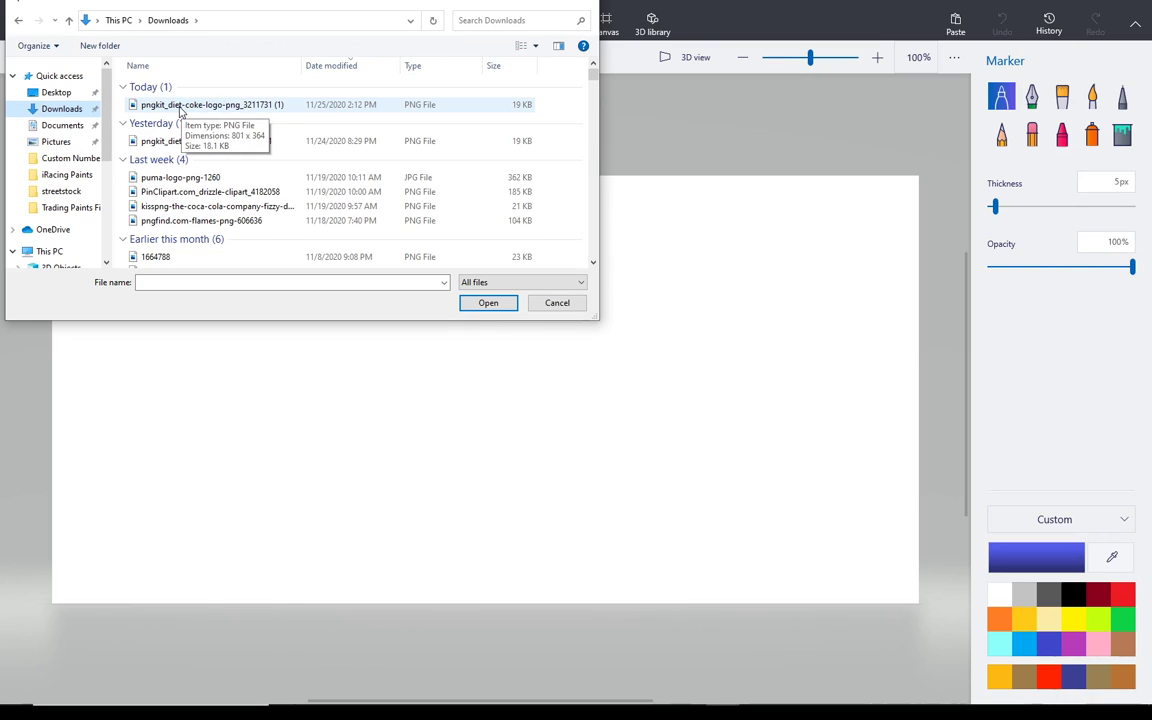
pyautogui.click(181, 106)
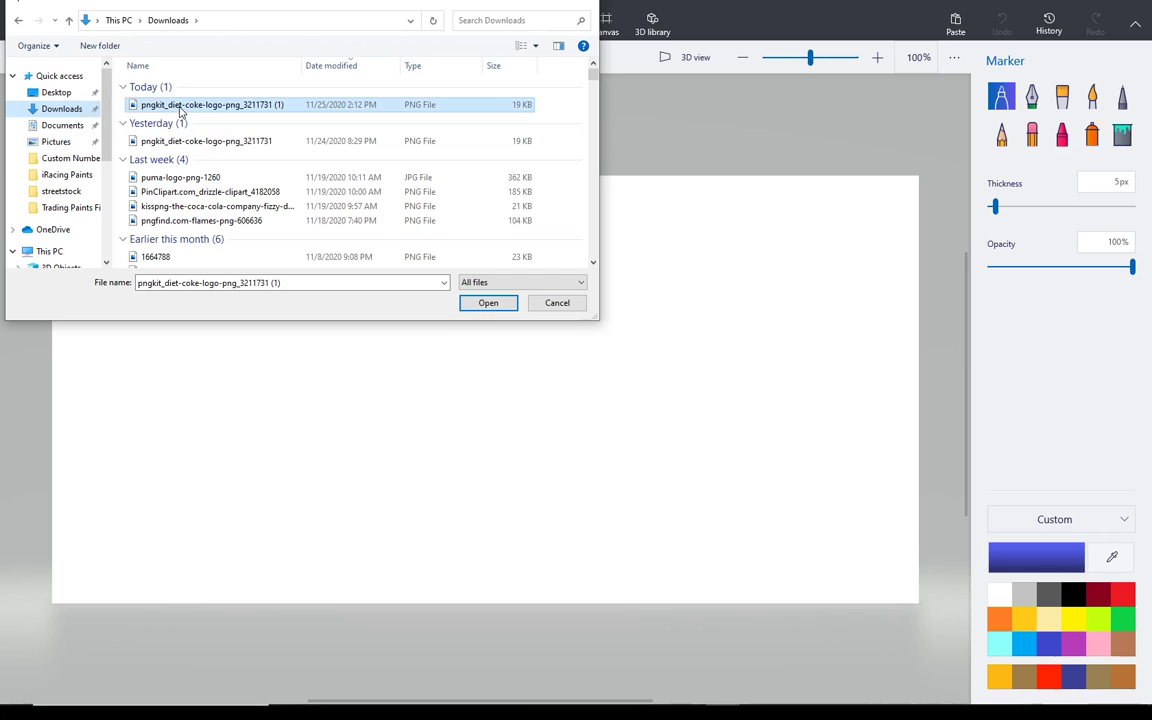
pyautogui.click(488, 304)
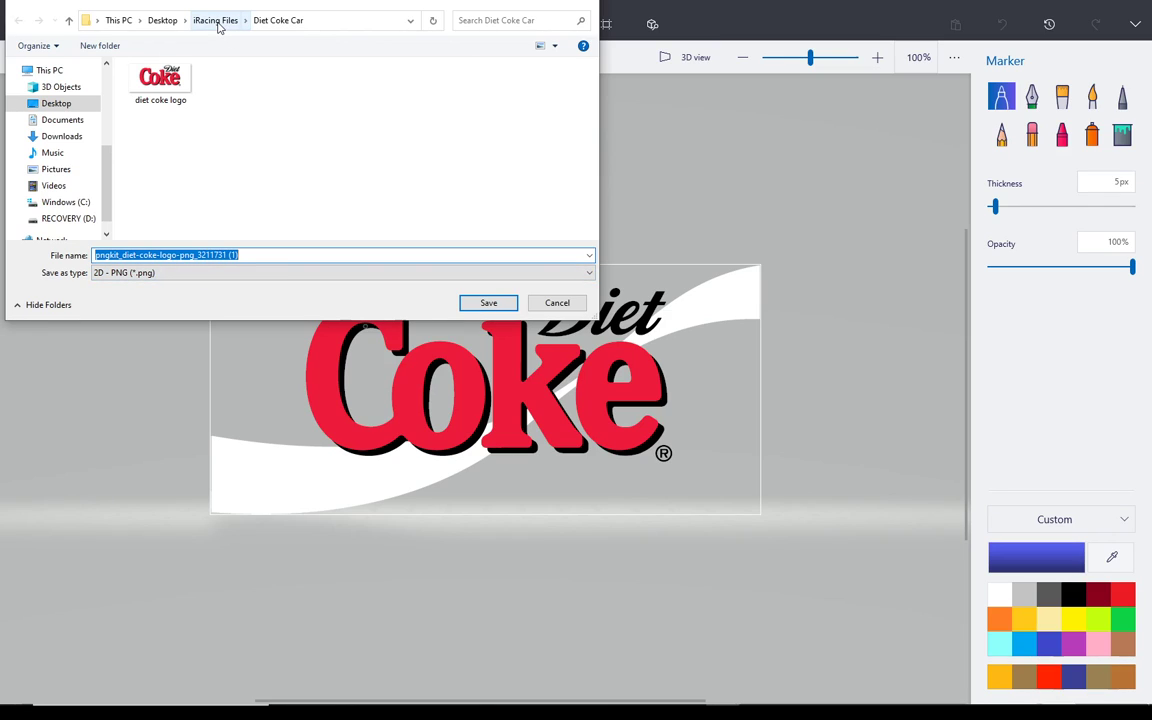
# - Save the logo as a PNG in Desktop > iRacing Files > Diet Coke Car
pyautogui.click(165, 22)
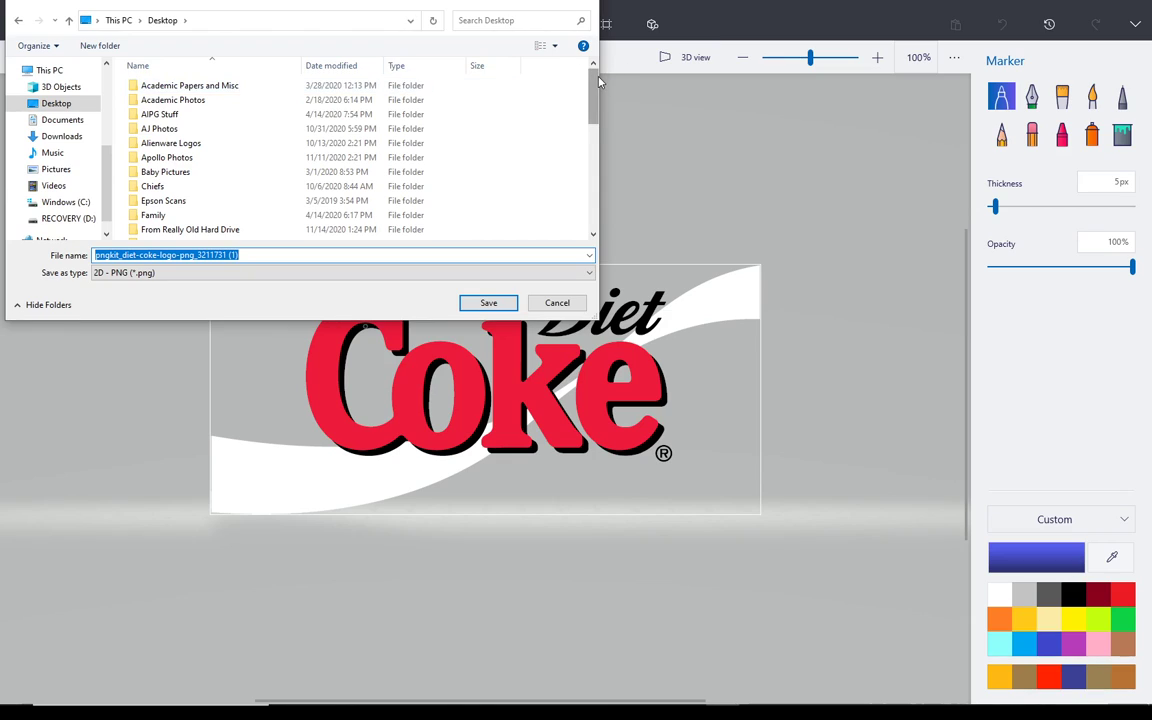
pyautogui.scroll(-3, 380, 130)
pyautogui.doubleClick(185, 162)
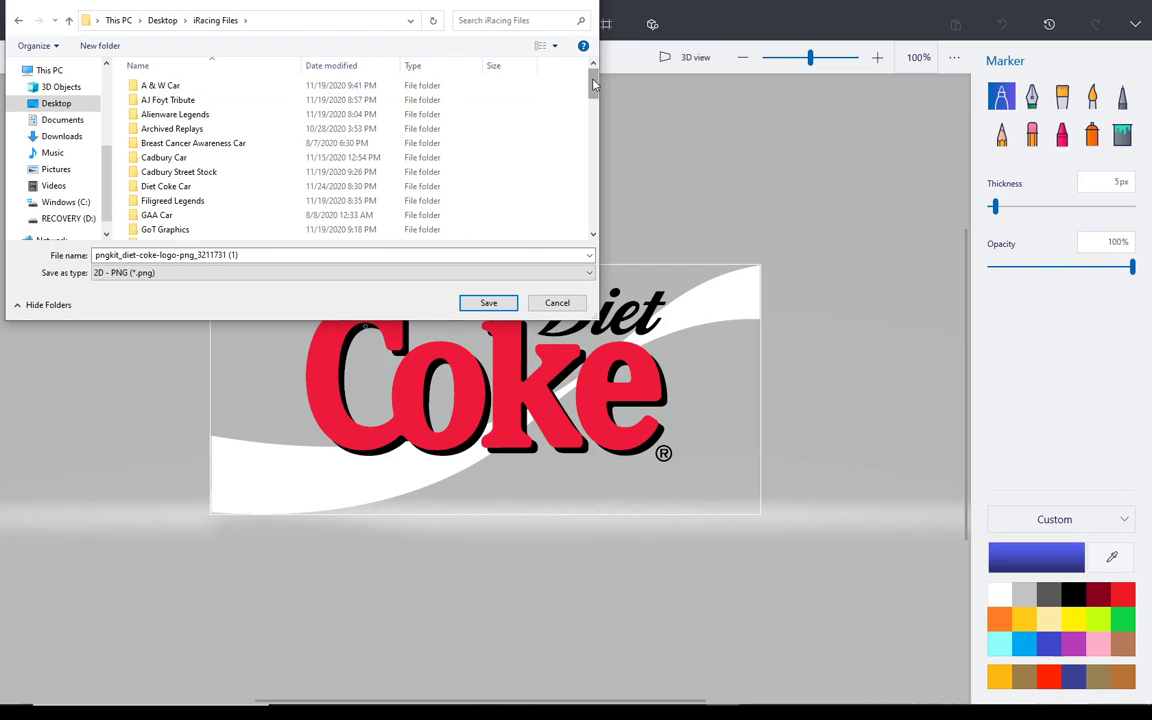
pyautogui.scroll(-1, 535, 77)
pyautogui.doubleClick(172, 157)
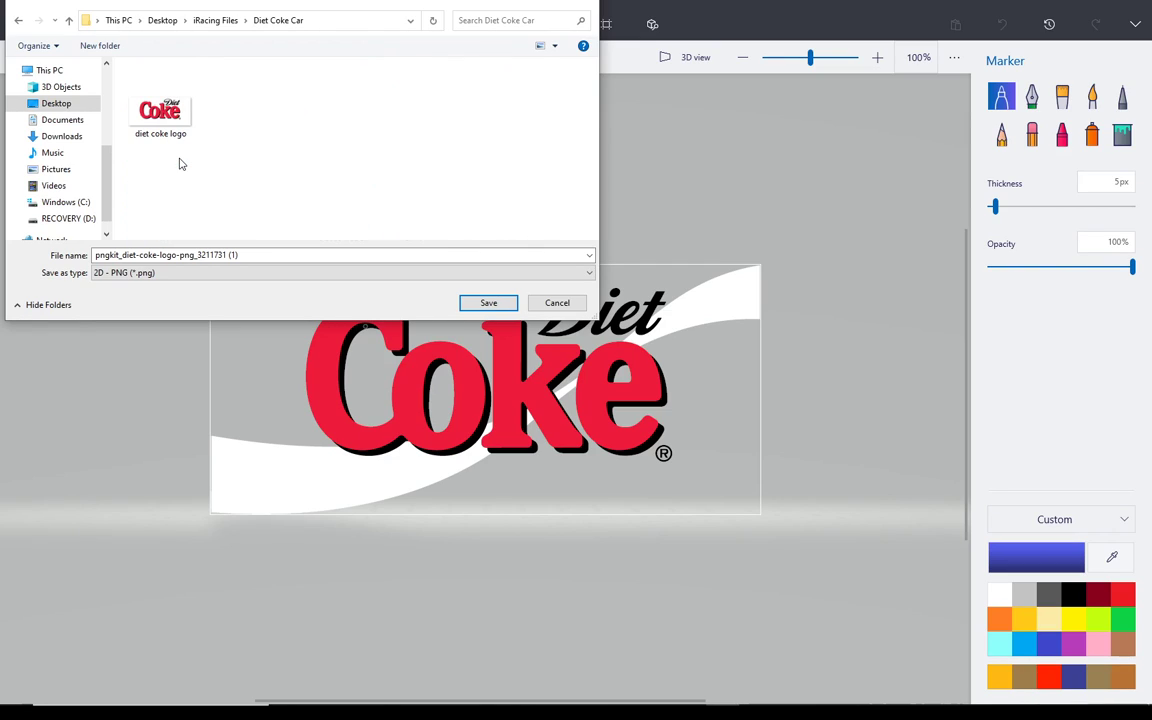
pyautogui.tripleClick(278, 254)
pyautogui.click(484, 302)
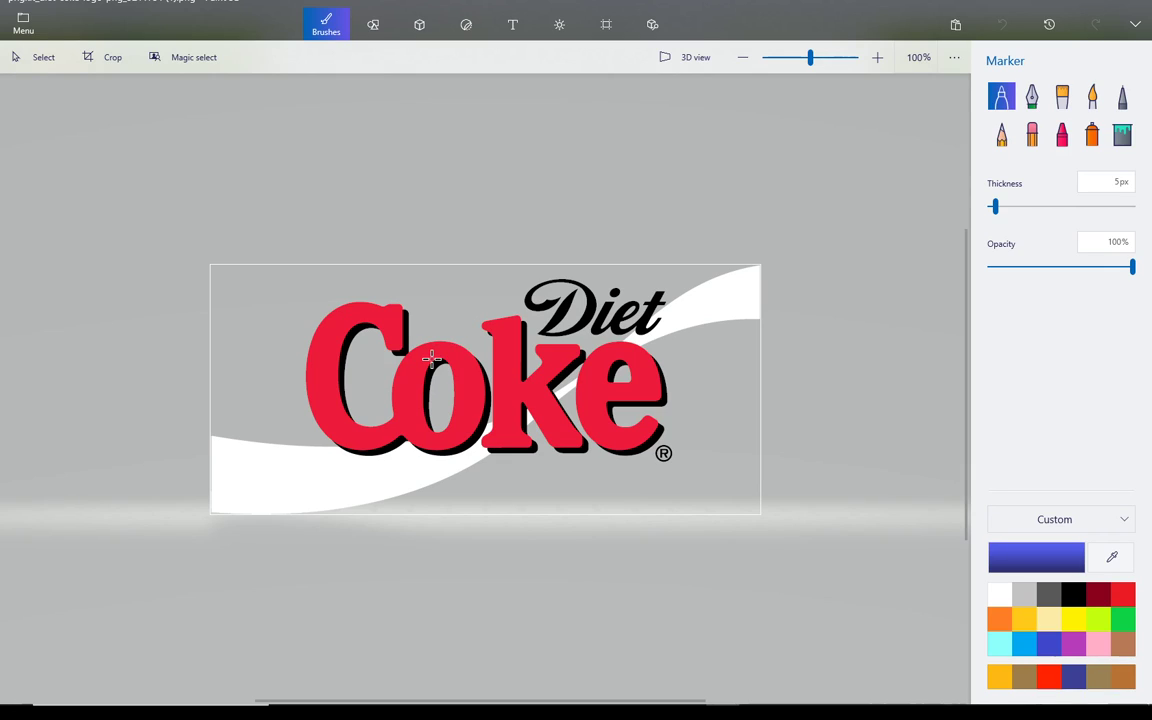
# - Minimize Paint 3D and return to the paint.net car template with its light grey panels
pyautogui.click(1081, 3)
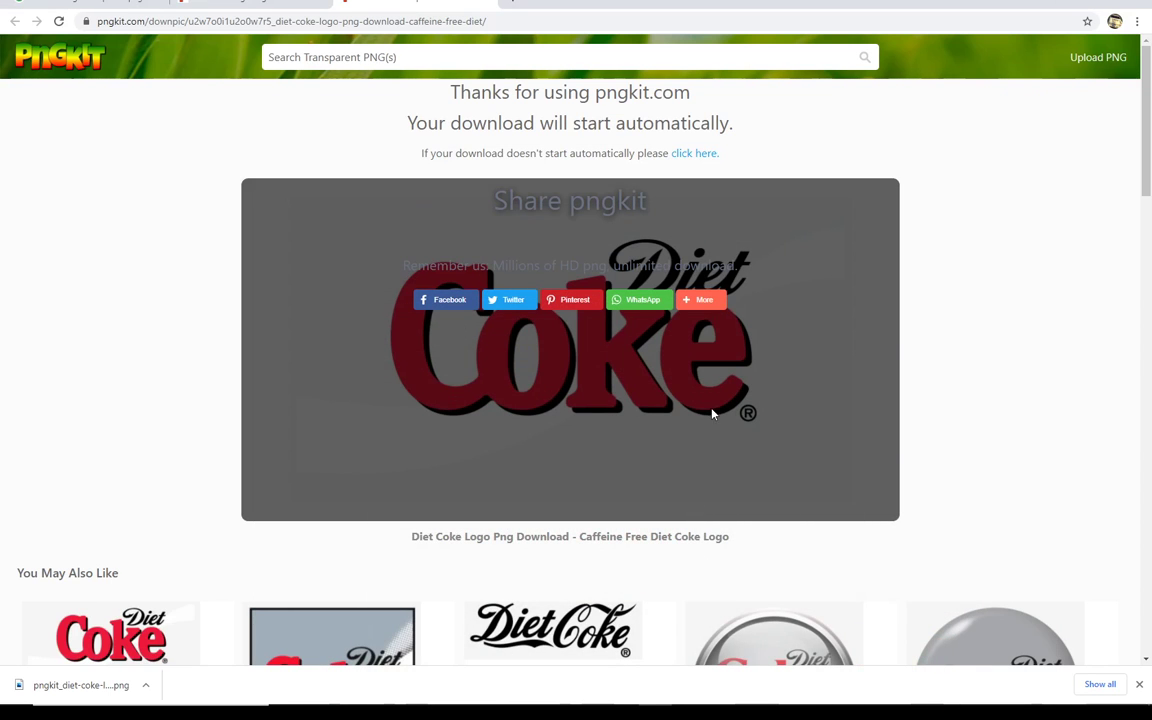
pyautogui.click(683, 693)
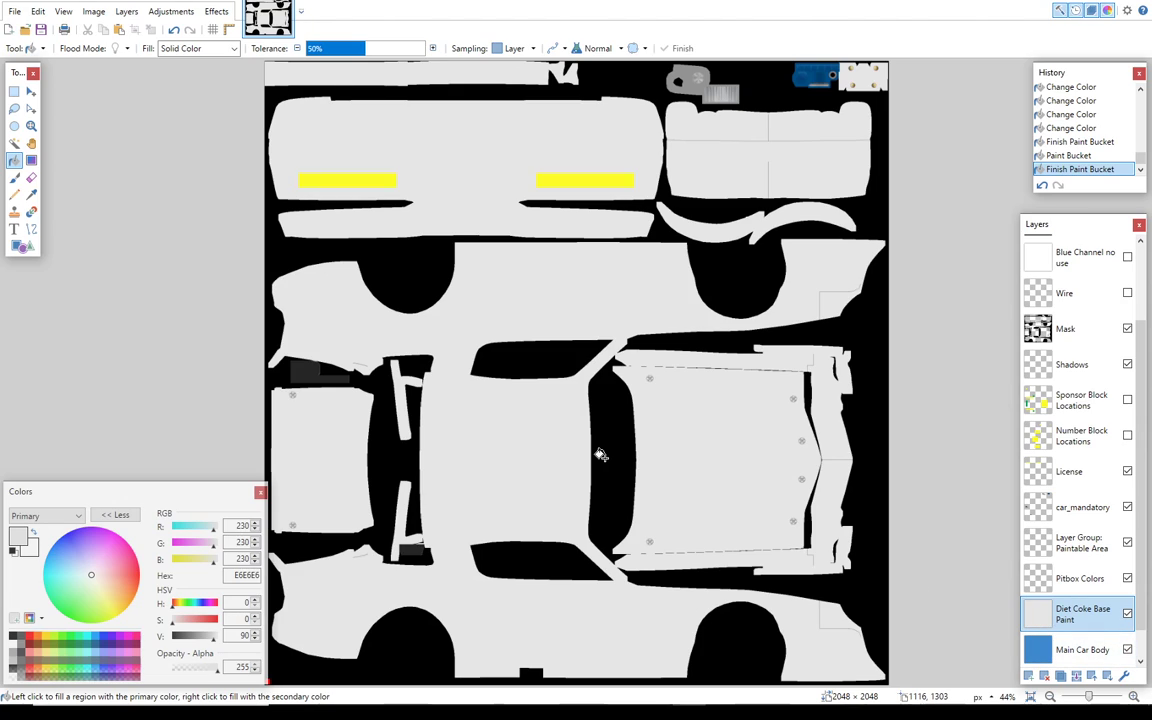
# - Add a new layer above Diet Coke Base Paint and rename it Sponsors
pyautogui.click(1031, 683)
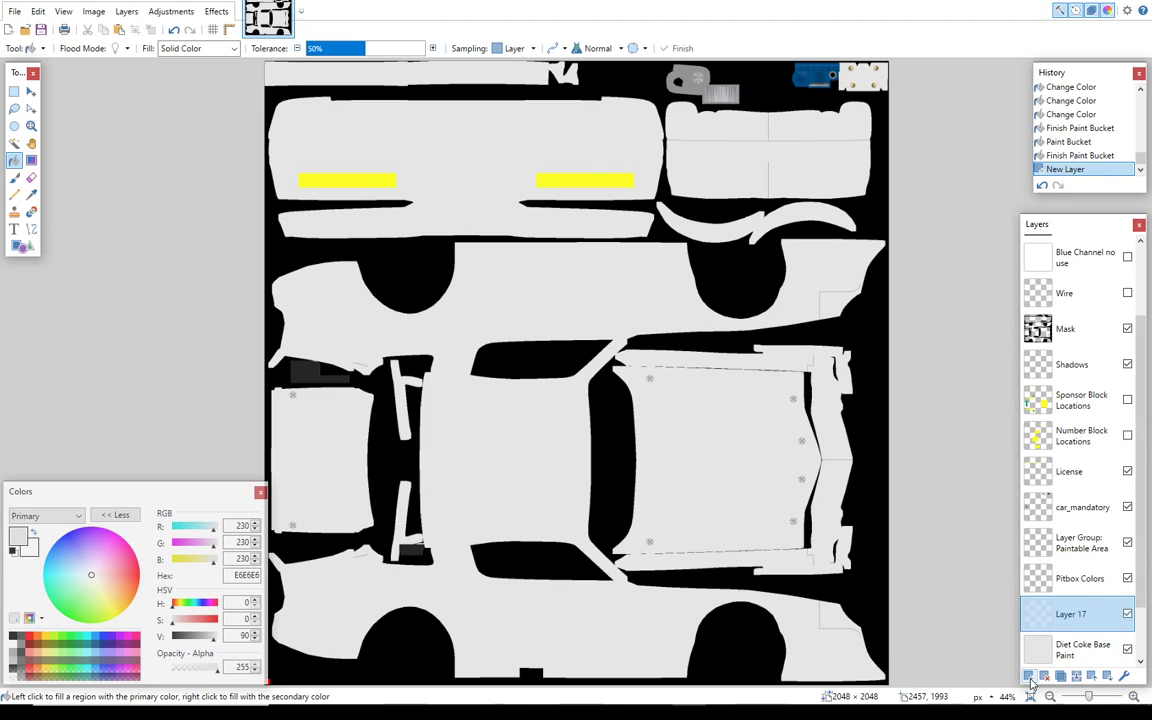
pyautogui.click(1121, 678)
pyautogui.write('Sponsors')
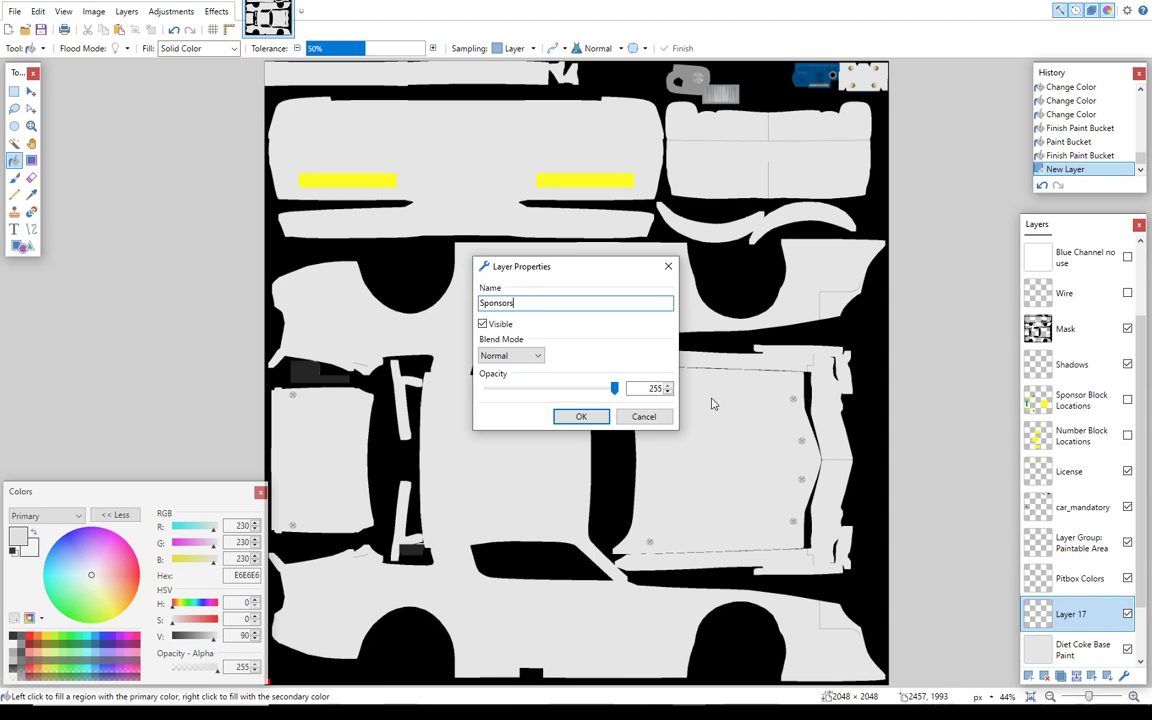
pyautogui.click(580, 415)
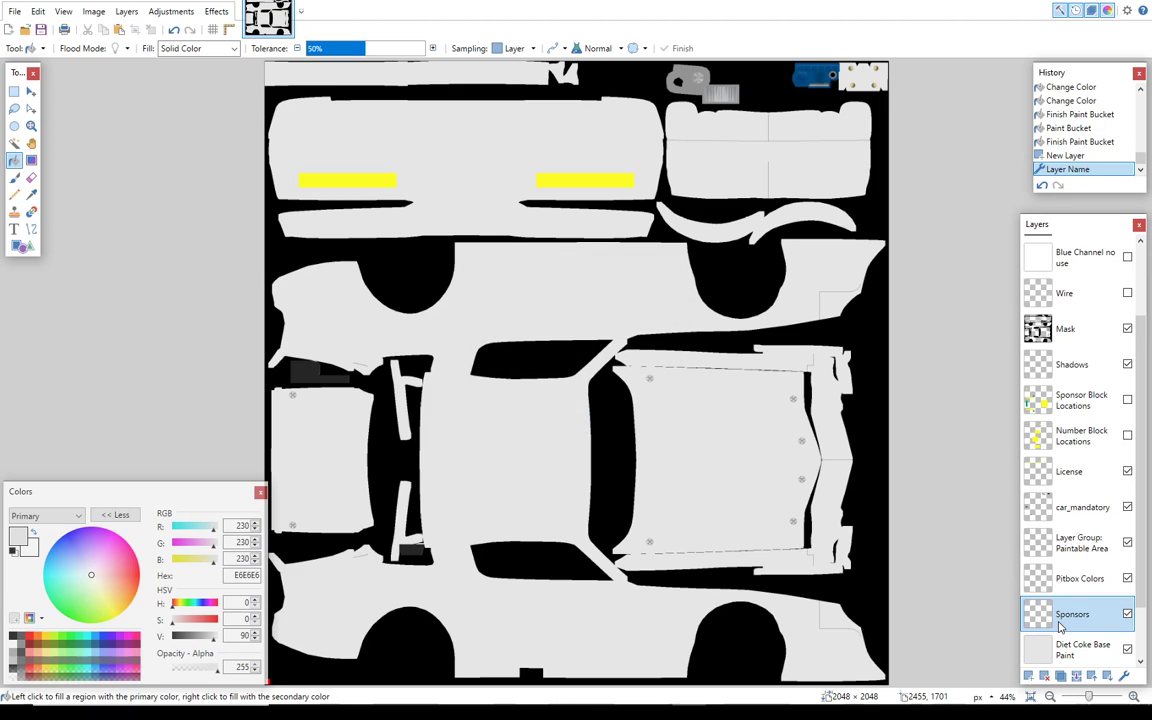
# - Open the diet coke logo PNG from Desktop > iRacing Files > Diet Coke Car as a second image
pyautogui.click(15, 12)
pyautogui.click(36, 47)
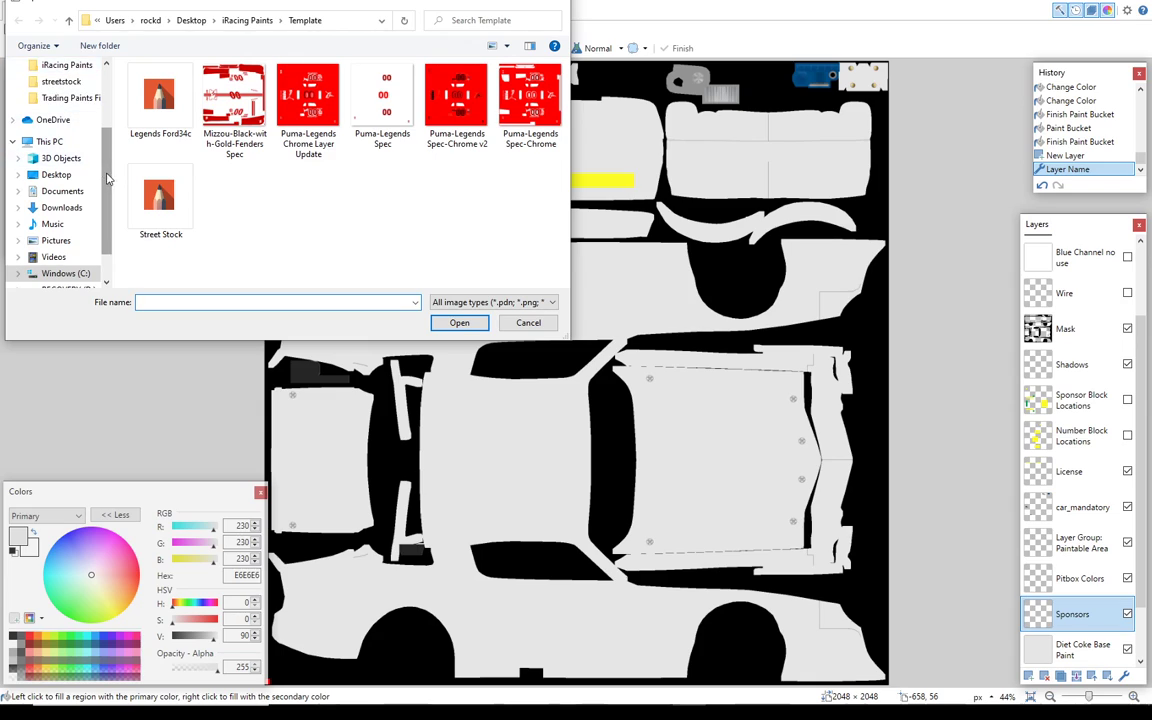
pyautogui.scroll(3, 90, 145)
pyautogui.click(68, 98)
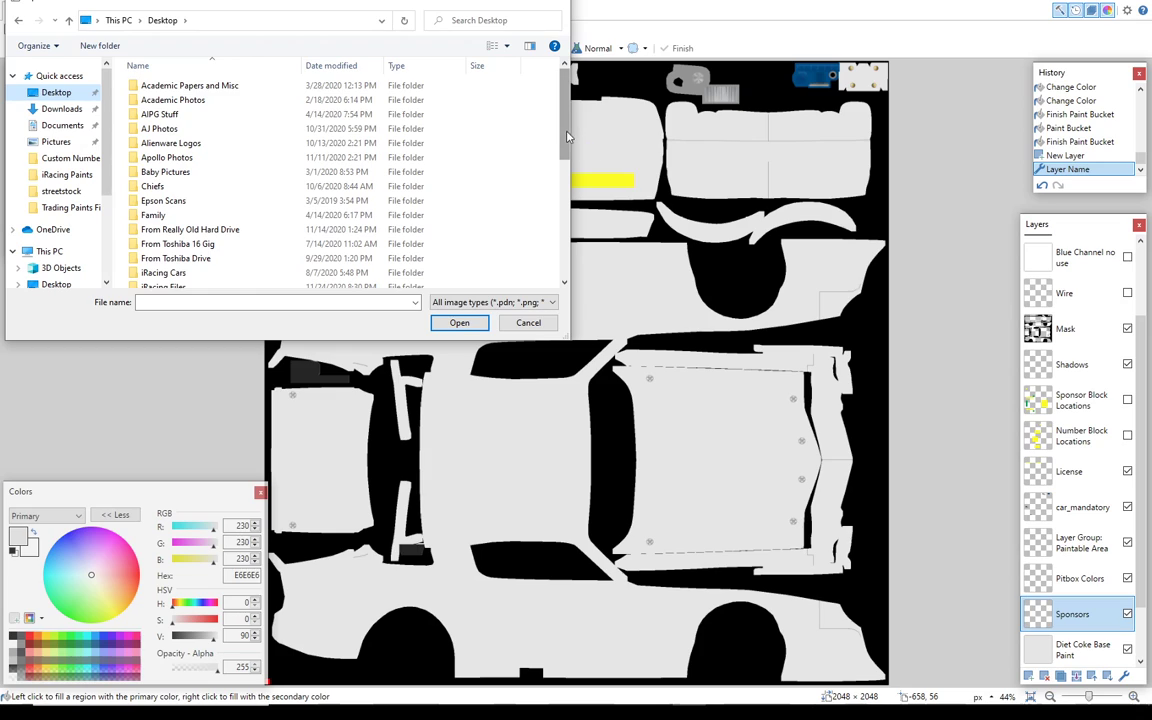
pyautogui.scroll(-1, 300, 180)
pyautogui.click(182, 238)
pyautogui.doubleClick(182, 237)
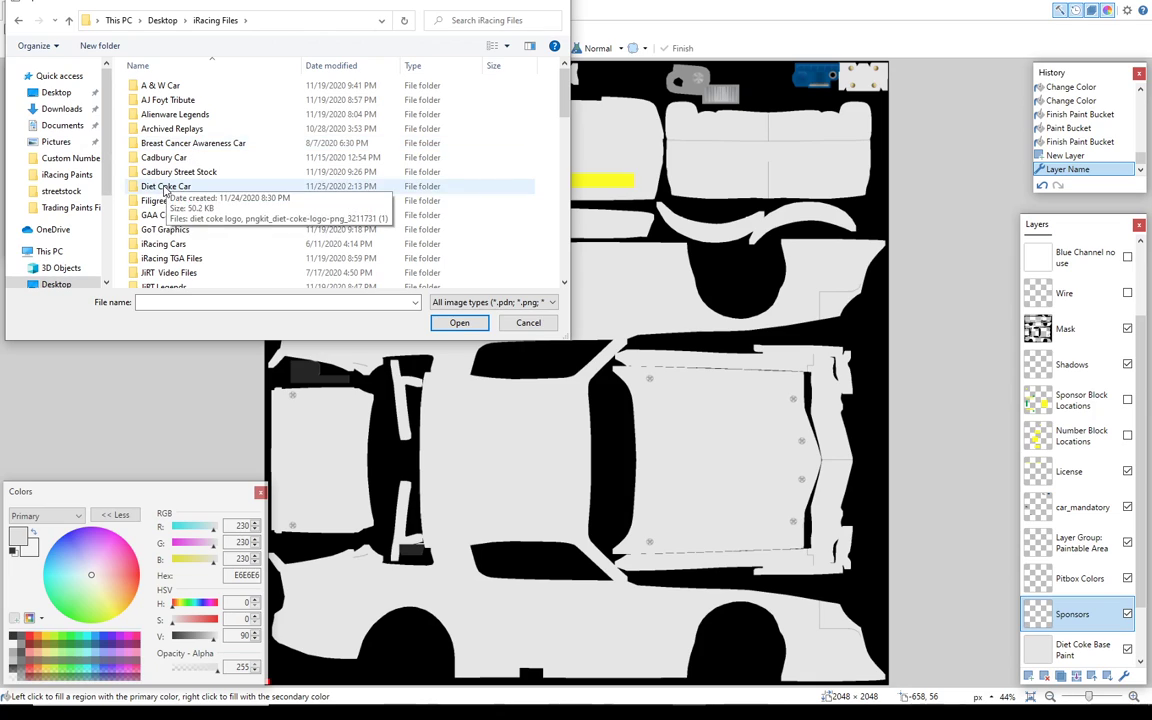
pyautogui.click(165, 191)
pyautogui.doubleClick(165, 188)
pyautogui.doubleClick(158, 115)
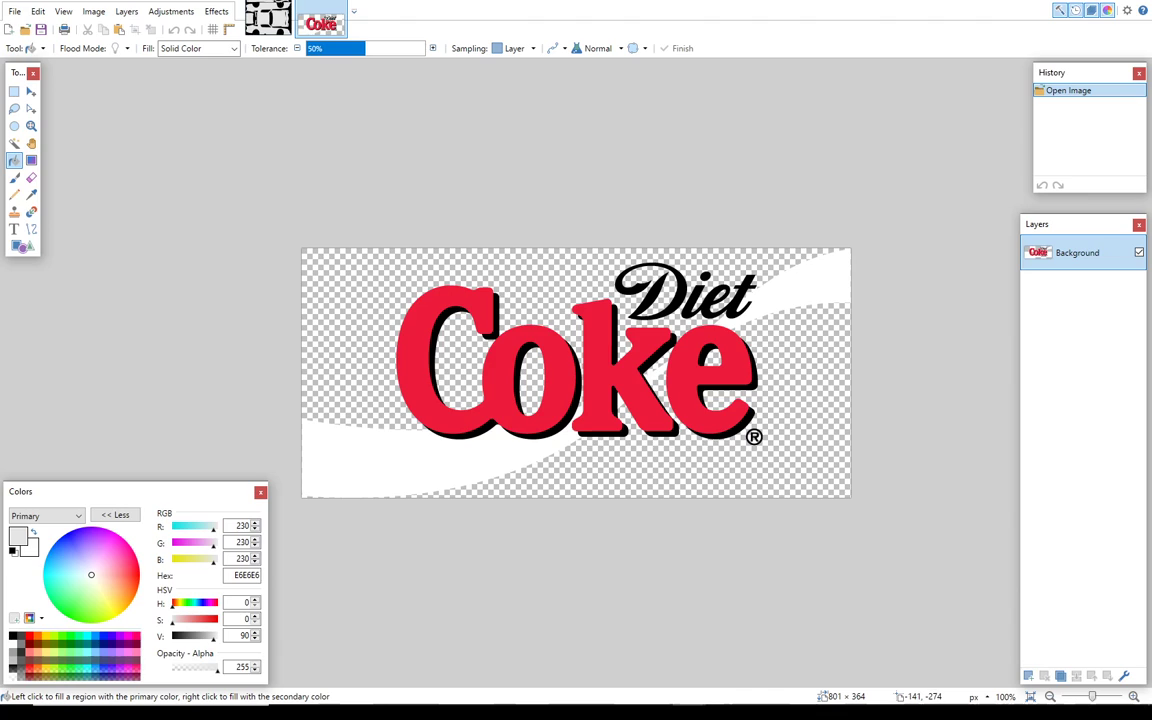
# - With the Magic Wand on the logo, try selecting the lower-left swoosh and red C and o, undoing each
pyautogui.click(266, 18)
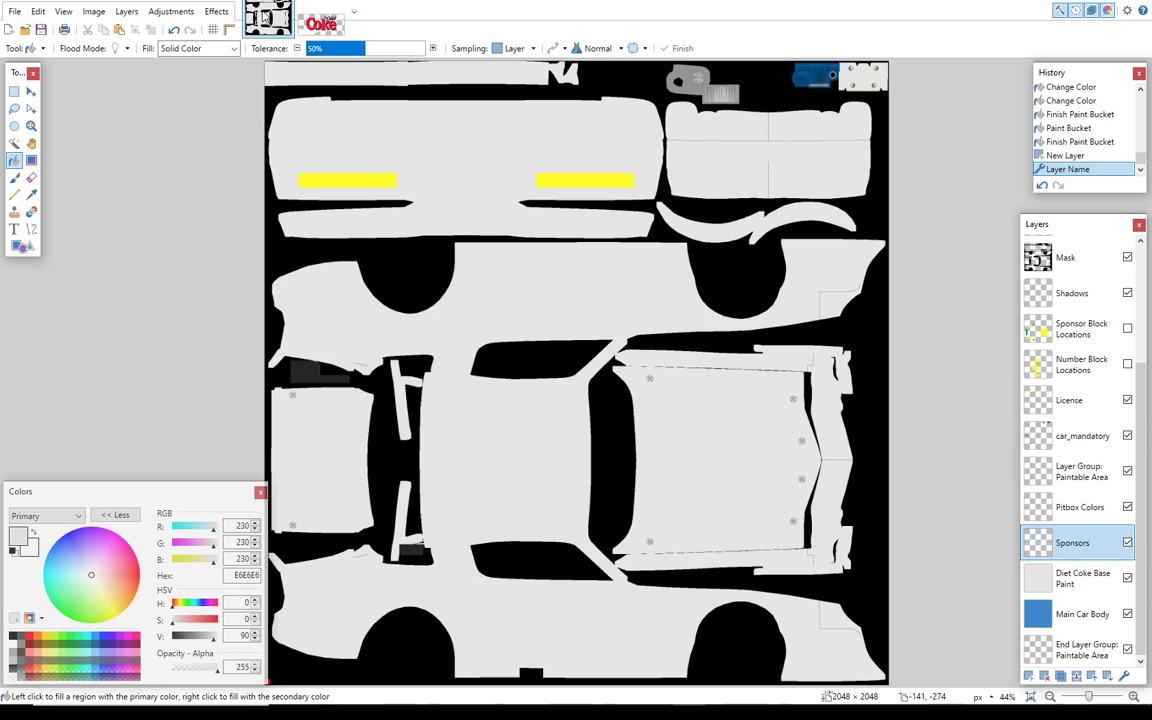
pyautogui.click(322, 22)
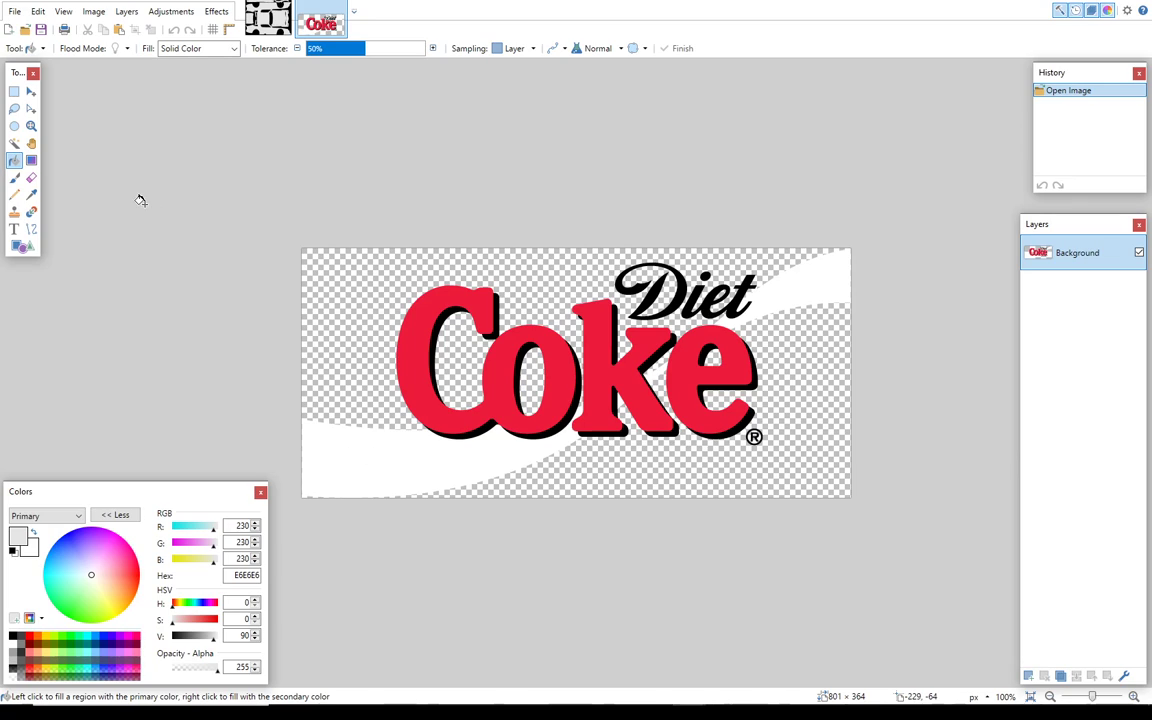
pyautogui.click(16, 146)
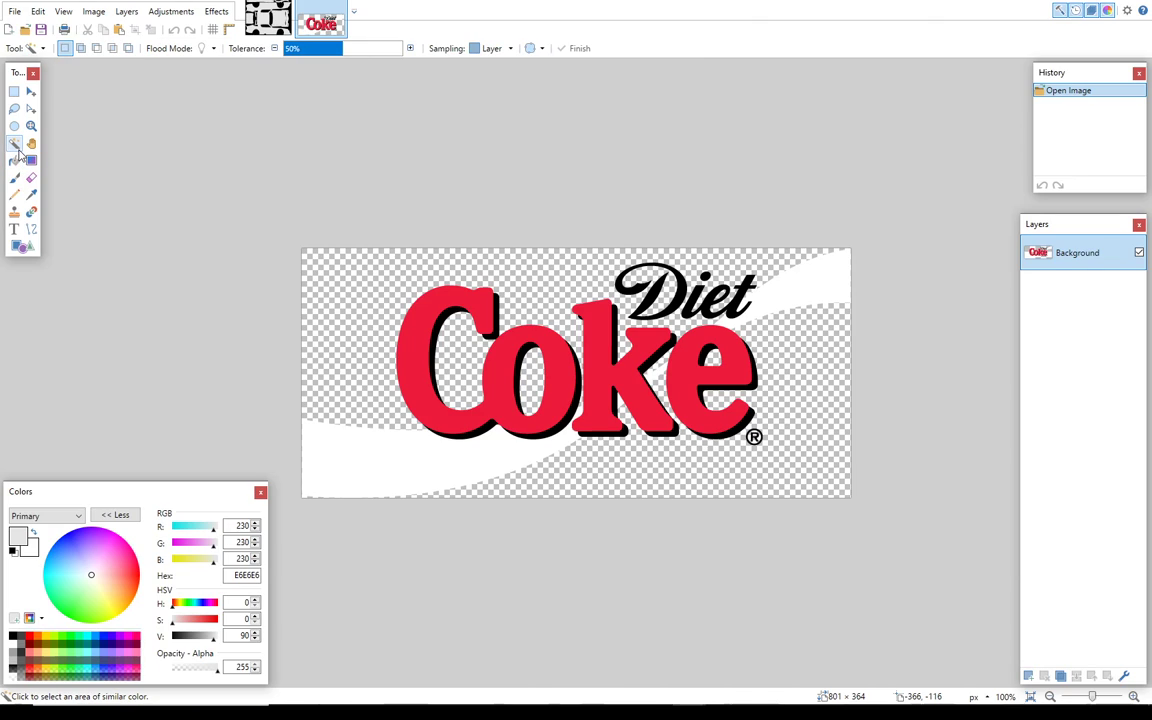
pyautogui.click(332, 470)
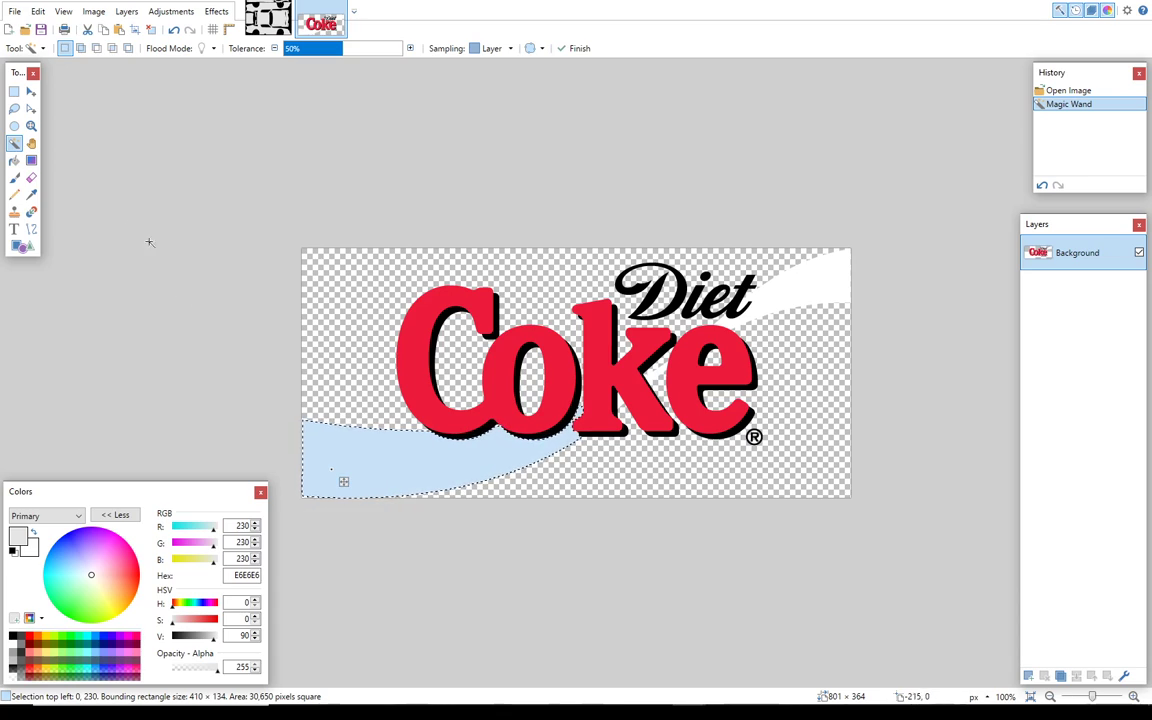
pyautogui.click(174, 29)
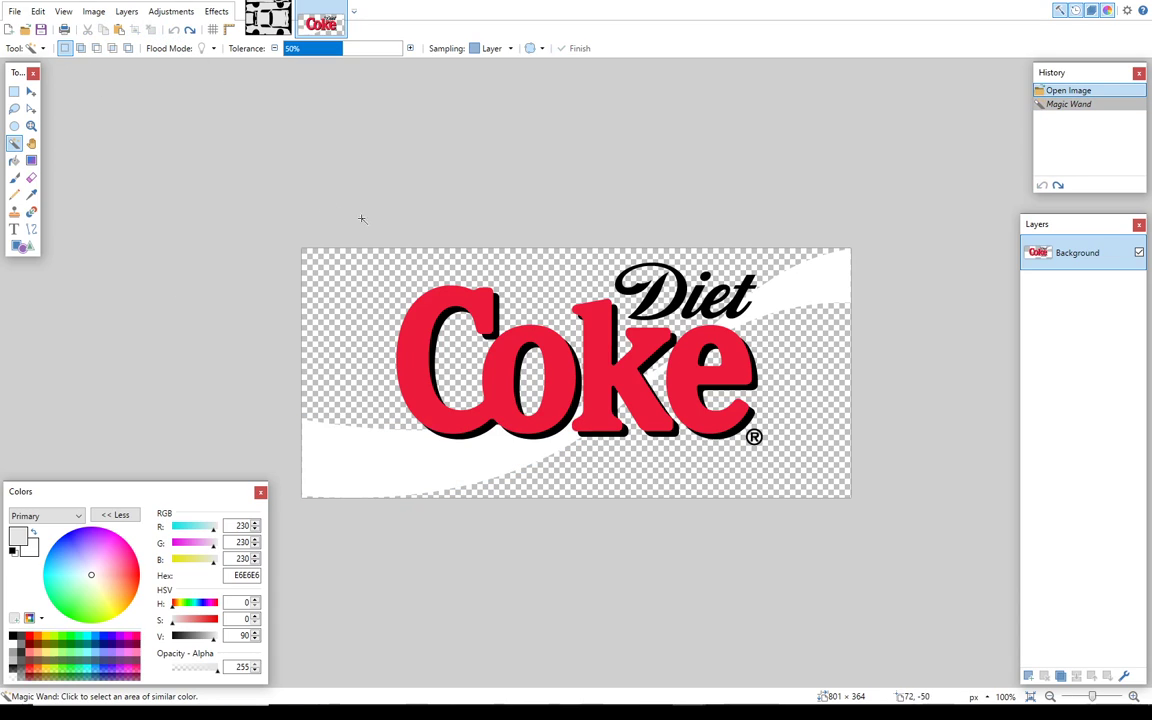
pyautogui.click(428, 305)
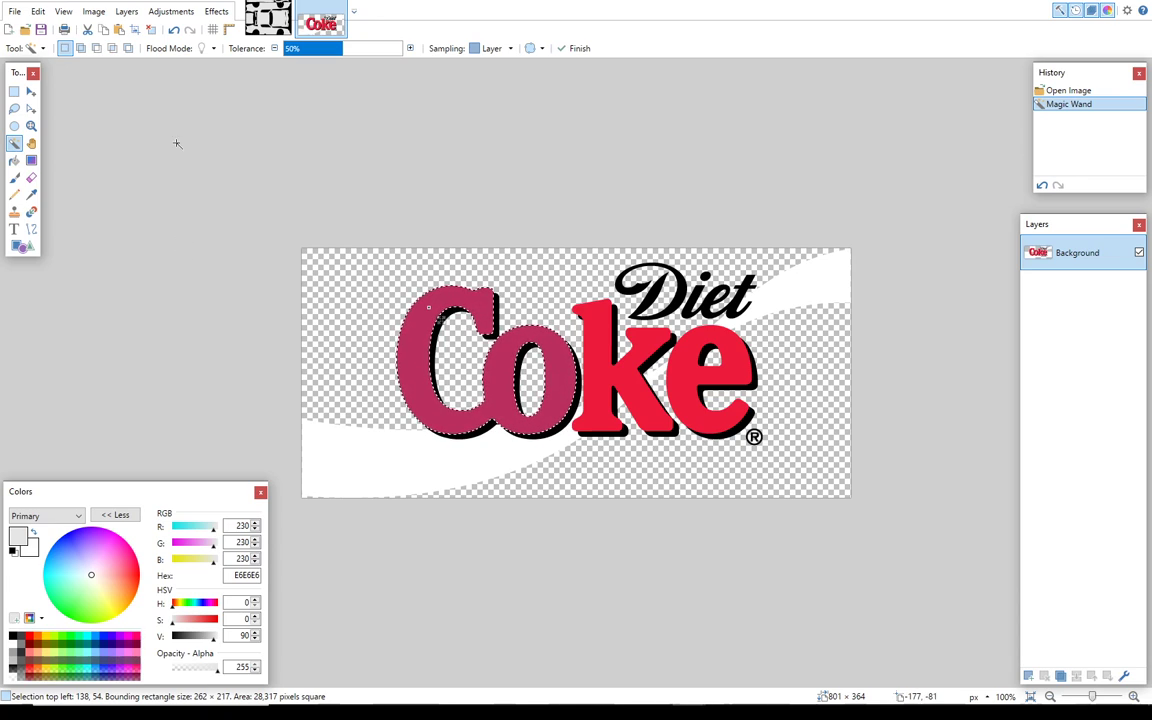
pyautogui.click(171, 30)
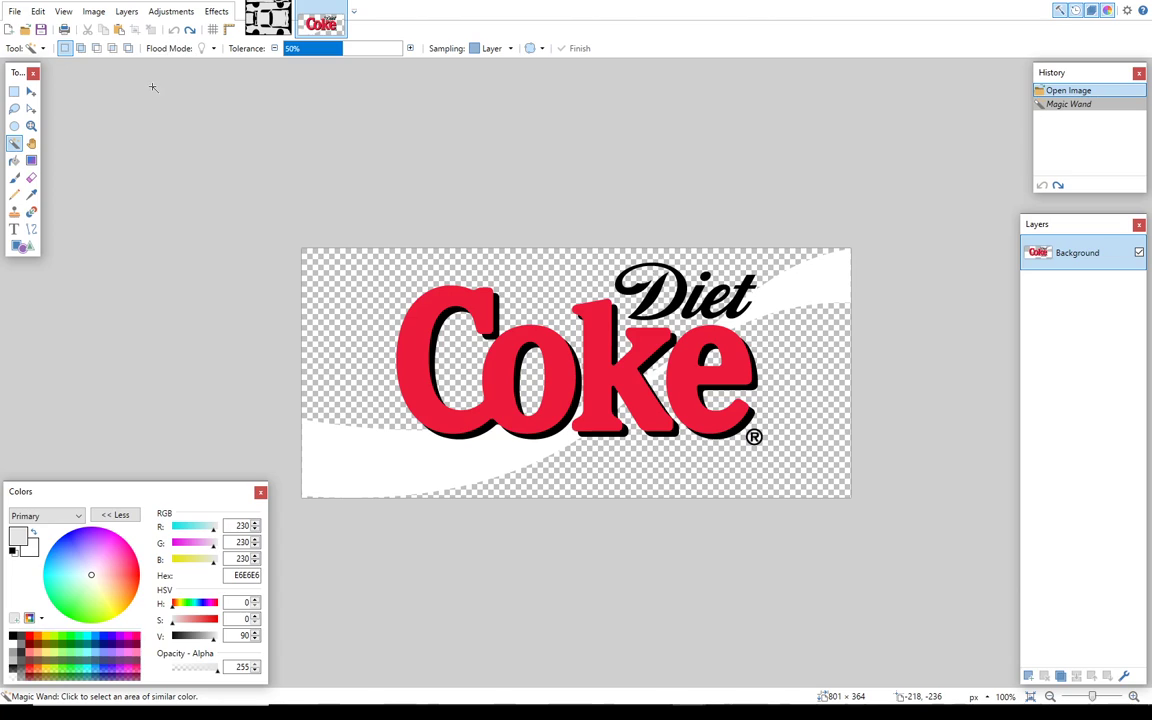
# - Select both white swooshes plus the gaps between k and e, then undo those additions
pyautogui.click(353, 473)
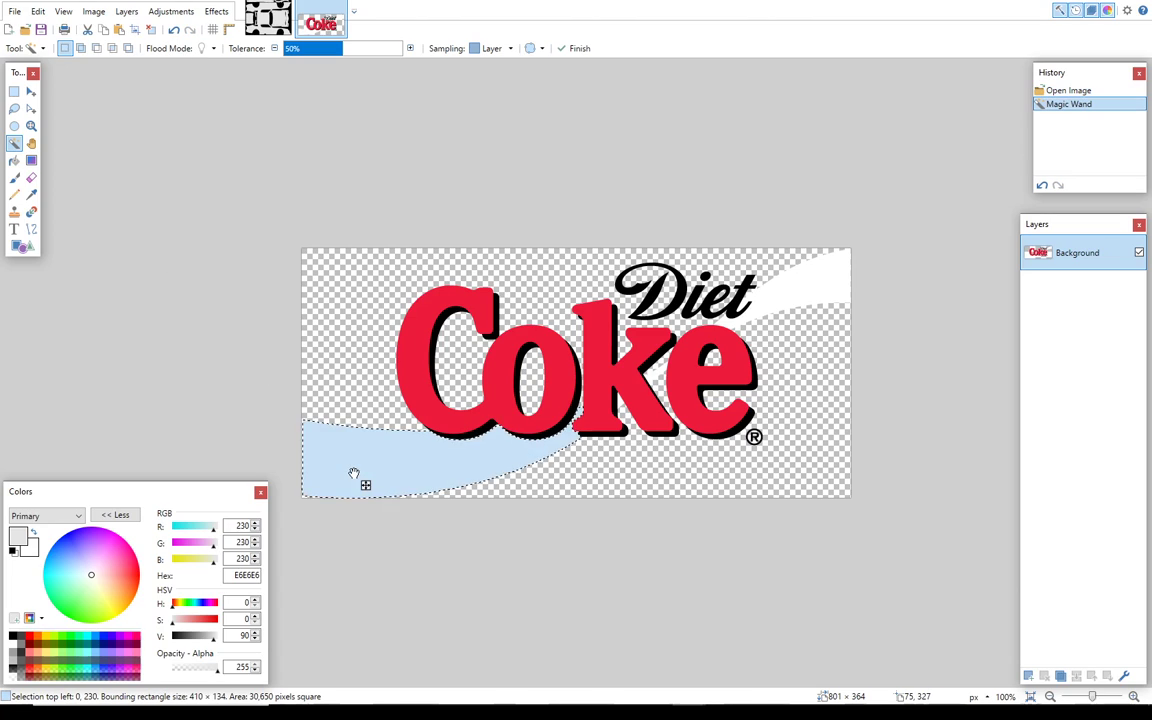
pyautogui.keyDown('ctrl'); pyautogui.click(834, 288); pyautogui.keyUp('ctrl')
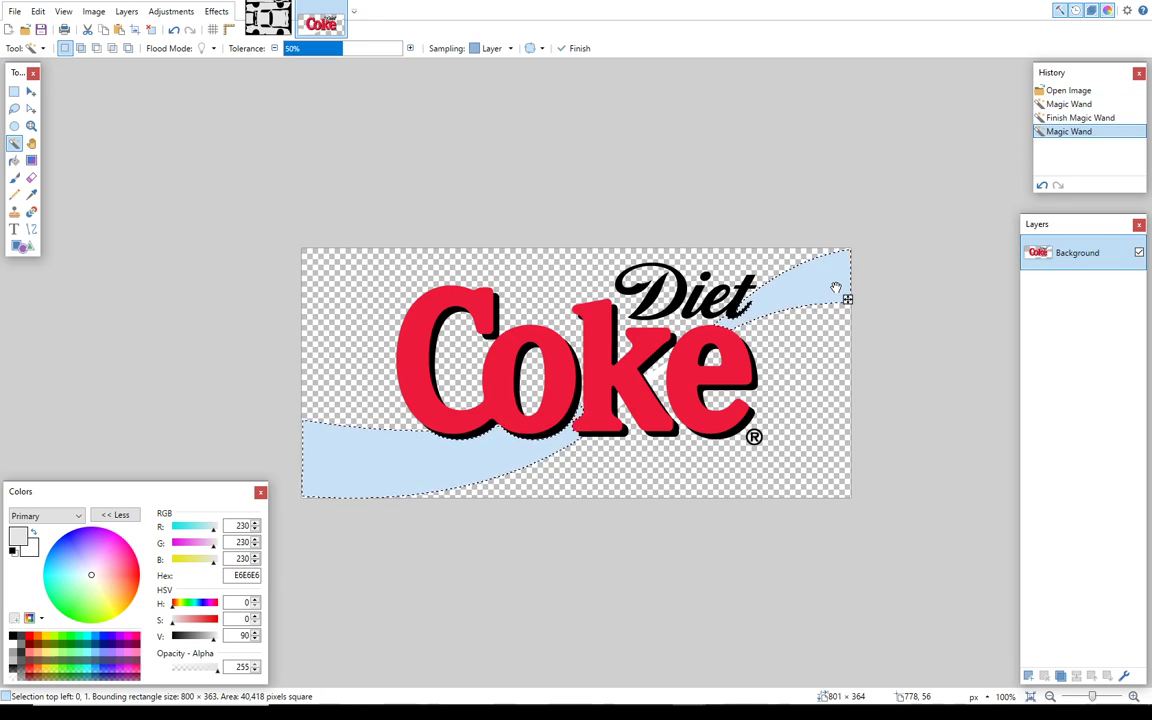
pyautogui.keyDown('ctrl'); pyautogui.click(659, 371); pyautogui.keyUp('ctrl')
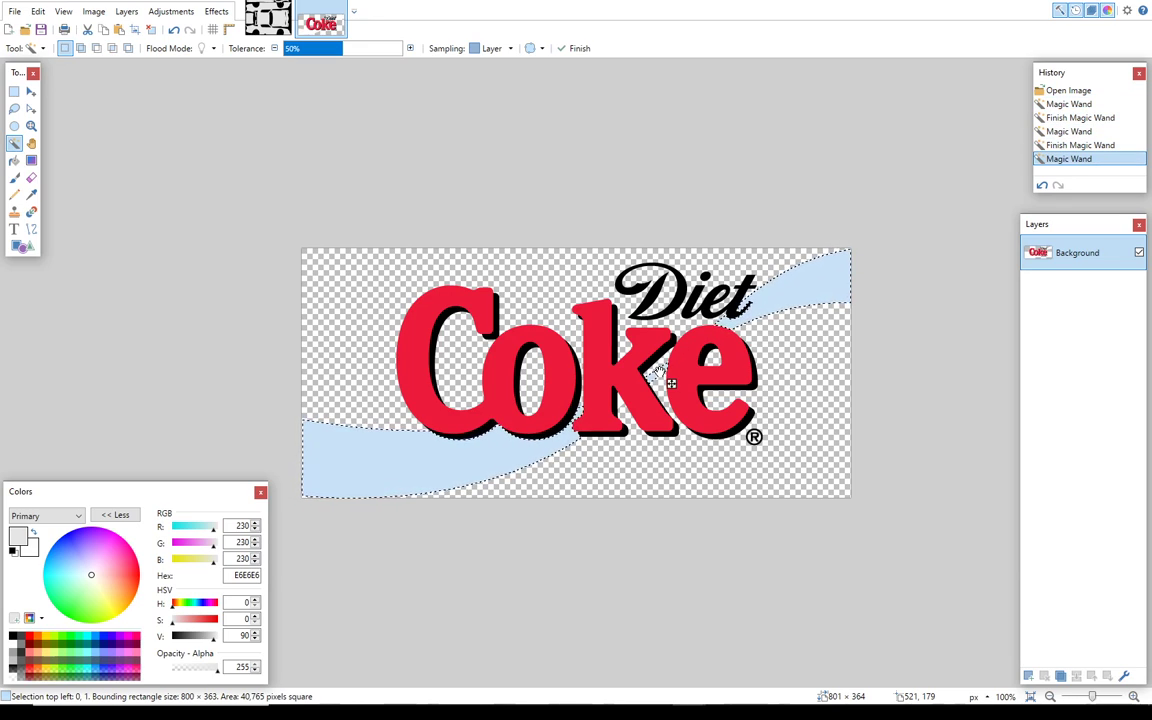
pyautogui.keyDown('ctrl'); pyautogui.click(607, 428); pyautogui.keyUp('ctrl')
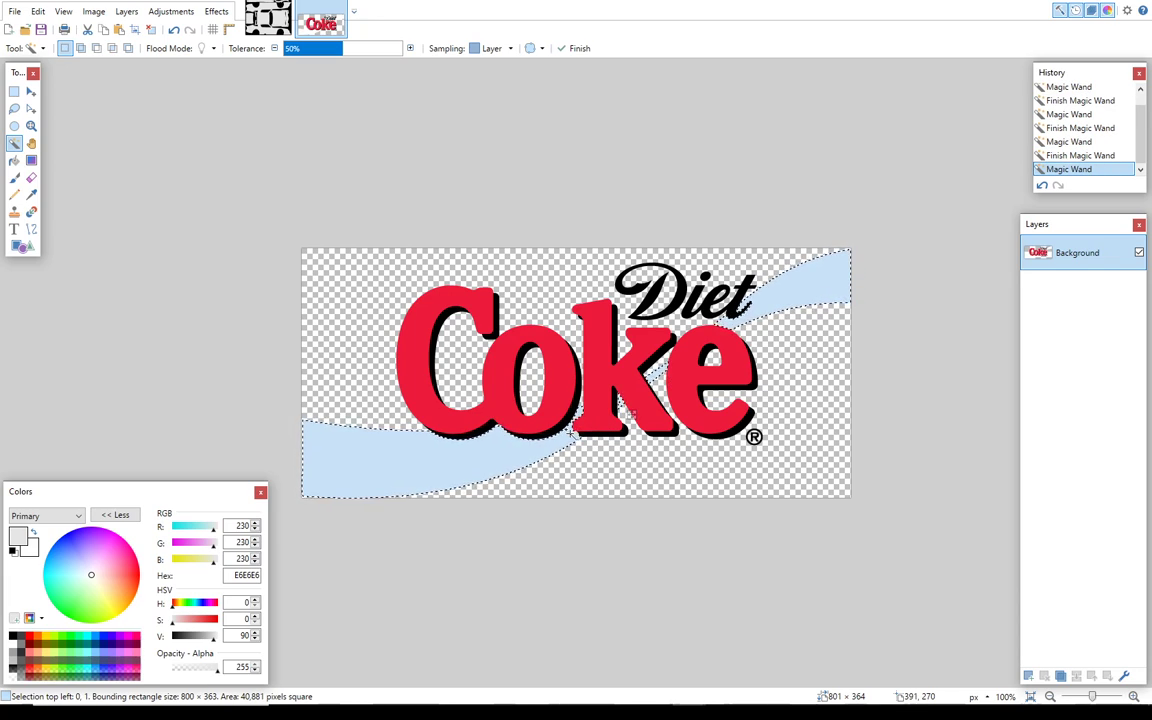
pyautogui.click(174, 30)
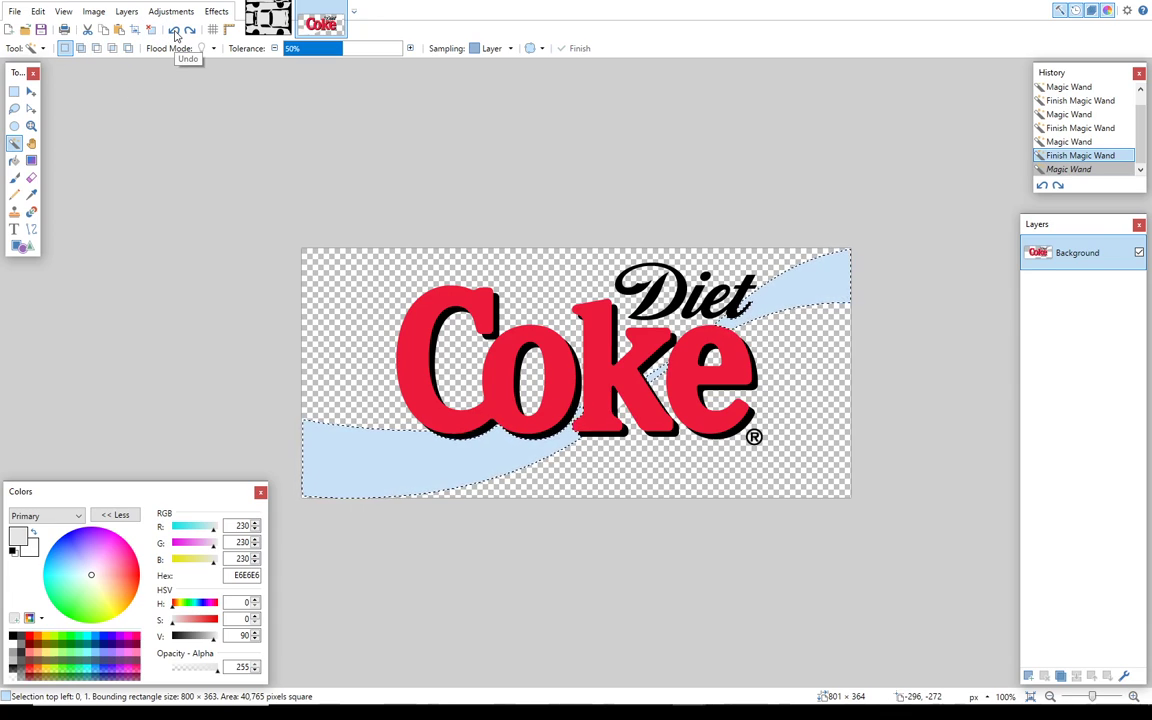
pyautogui.click(174, 30)
pyautogui.click(174, 30)
pyautogui.click(174, 30)
# - Undo back to the unselected logo, Magic Wand-select the white swoosh areas and delete them
pyautogui.click(174, 30)
pyautogui.click(174, 30)
pyautogui.click(174, 30)
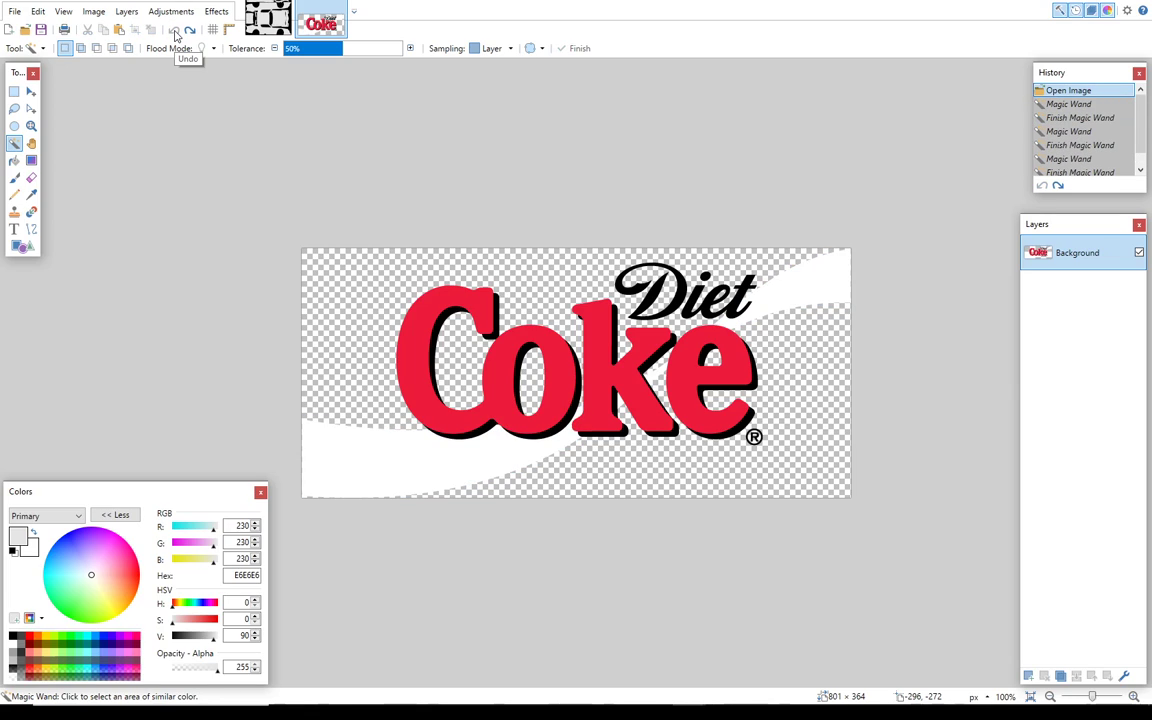
pyautogui.click(387, 447)
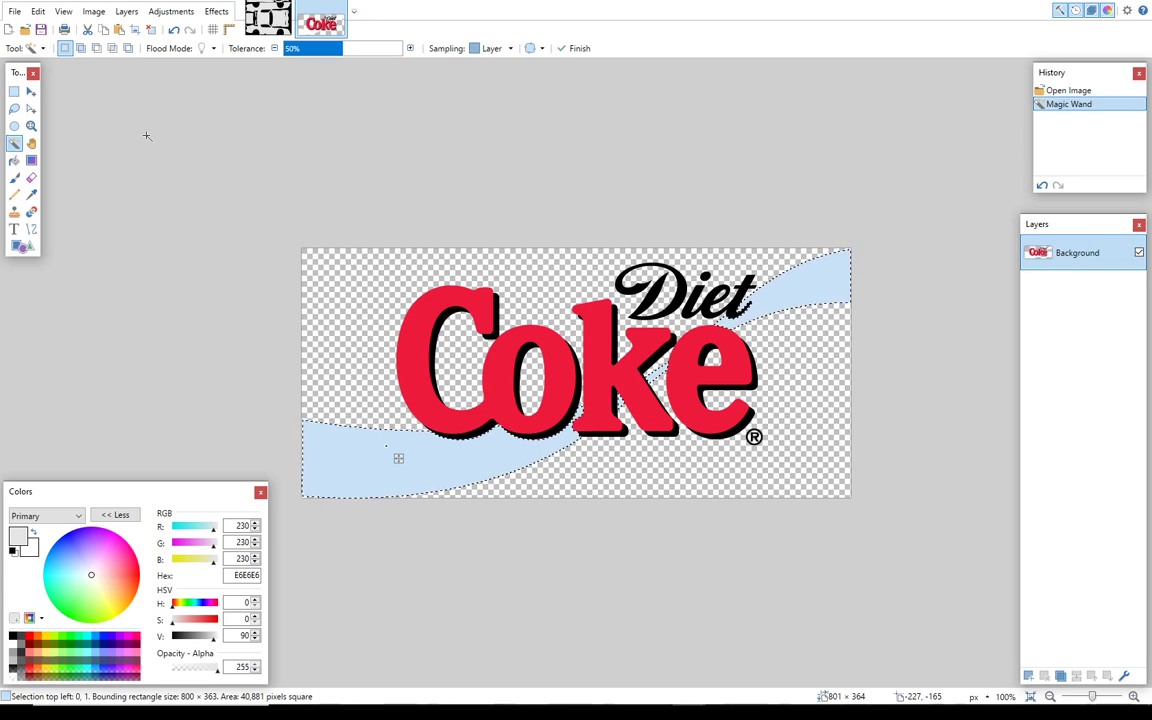
pyautogui.press('Delete')
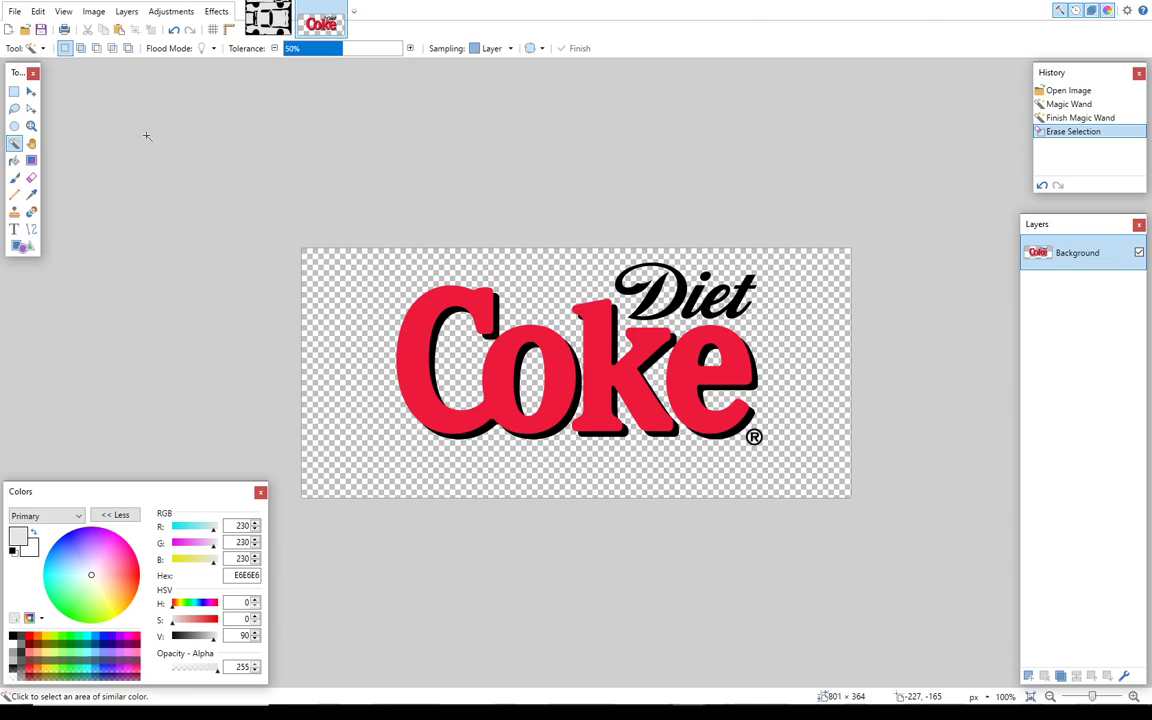
# - Save the logo as a new PNG named 'diet coke logo no stripe', keeping the original file
pyautogui.click(15, 11)
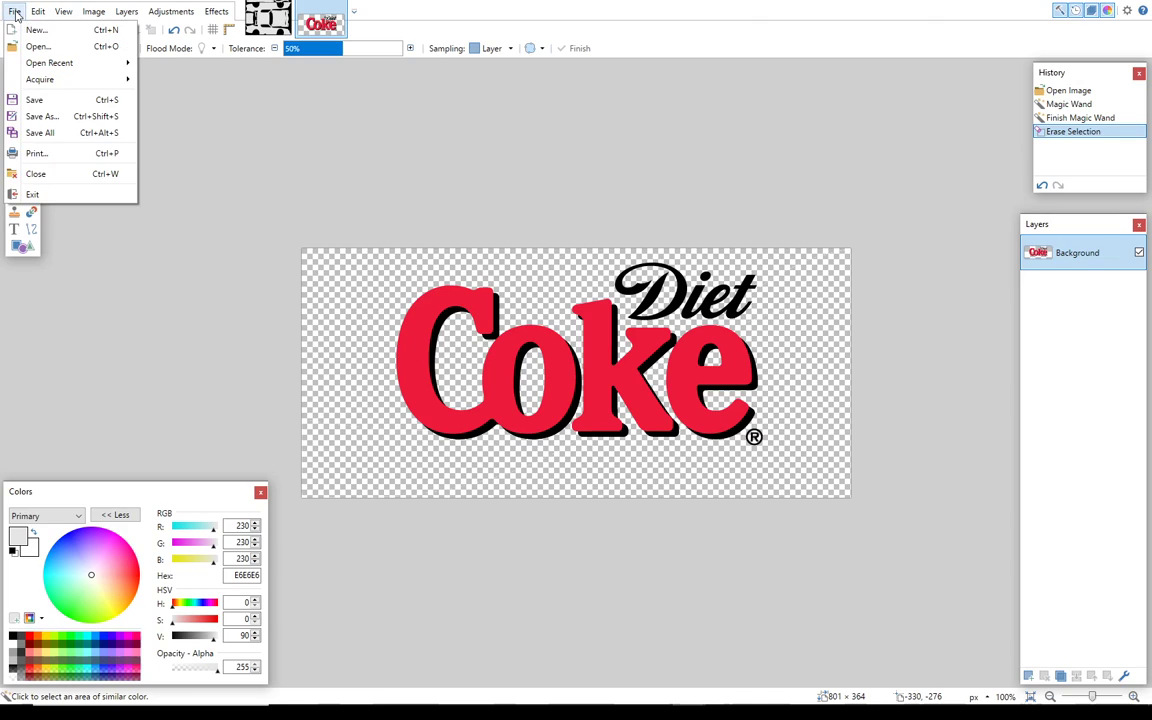
pyautogui.click(42, 116)
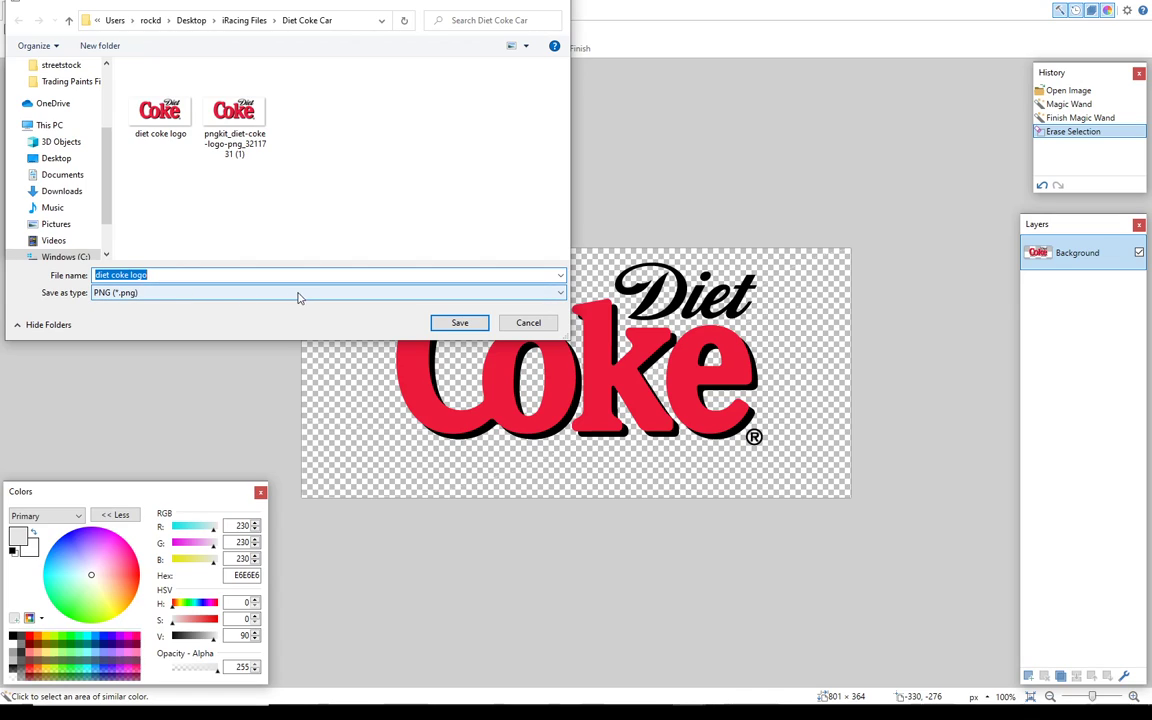
pyautogui.click(459, 322)
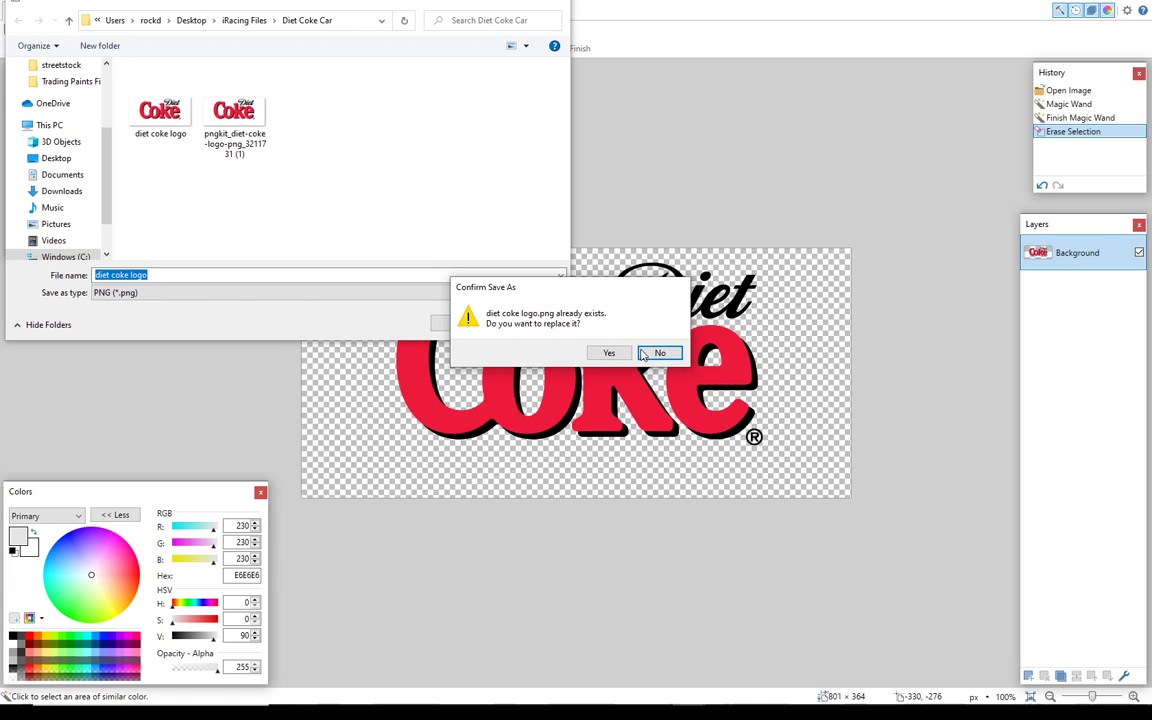
pyautogui.press('Return')
pyautogui.click(243, 272)
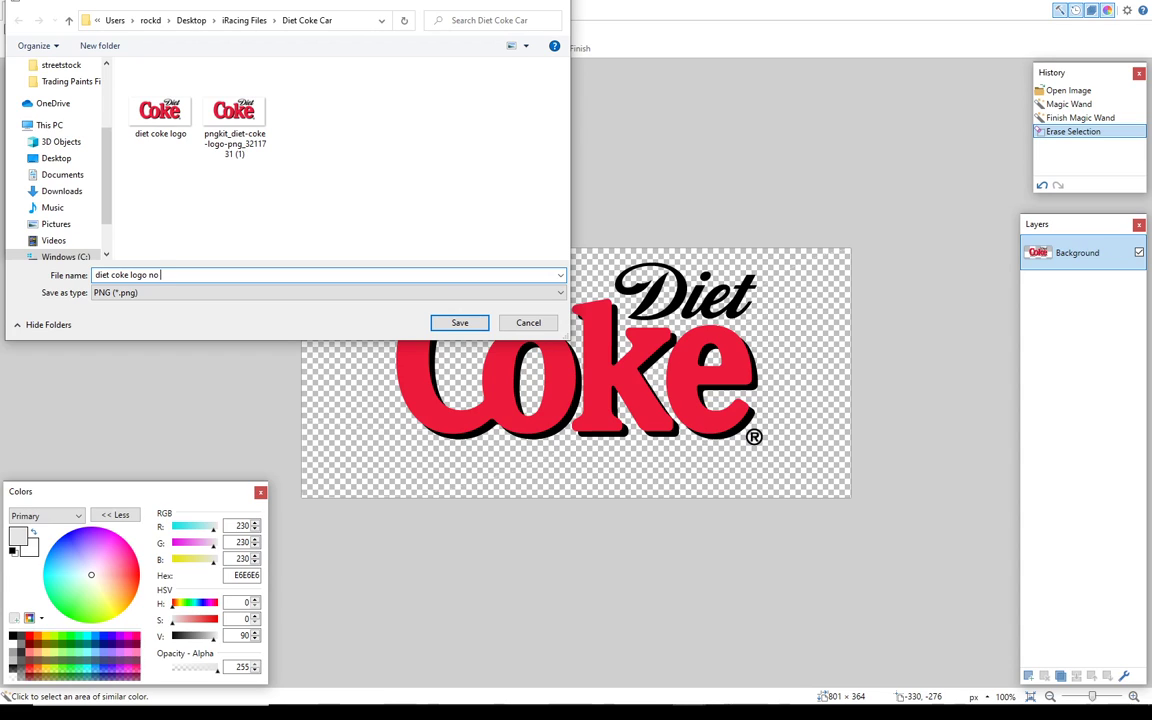
pyautogui.write('no stripe')
pyautogui.press('Return')
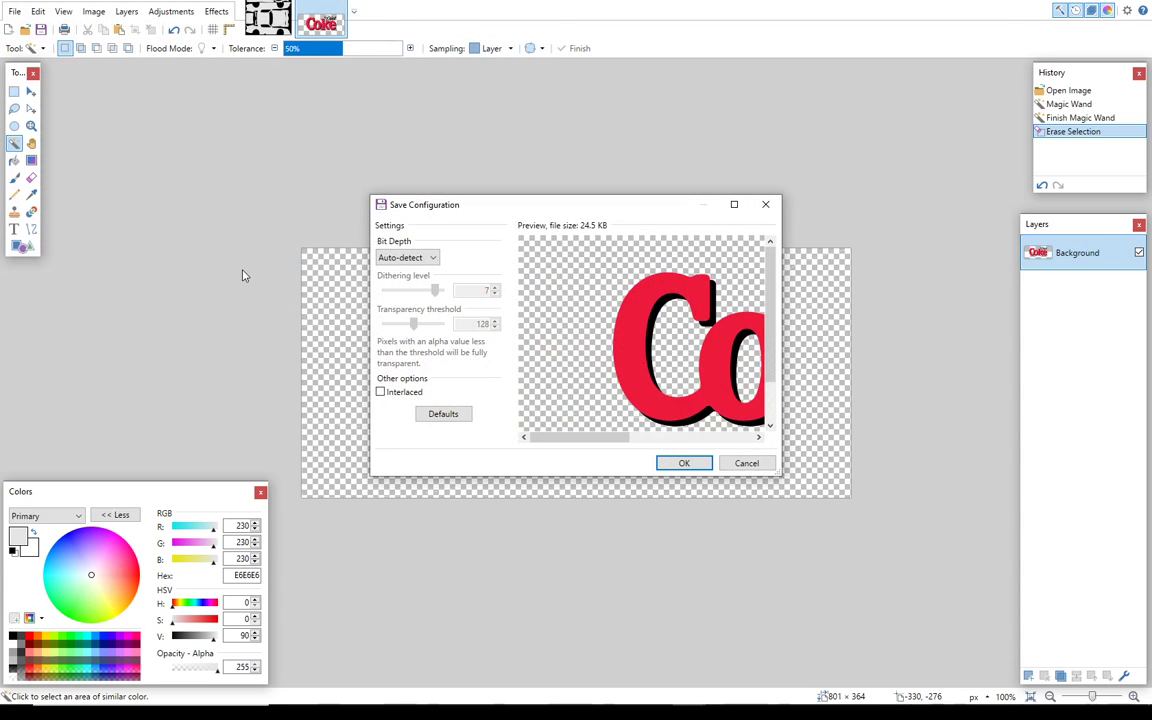
pyautogui.click(676, 462)
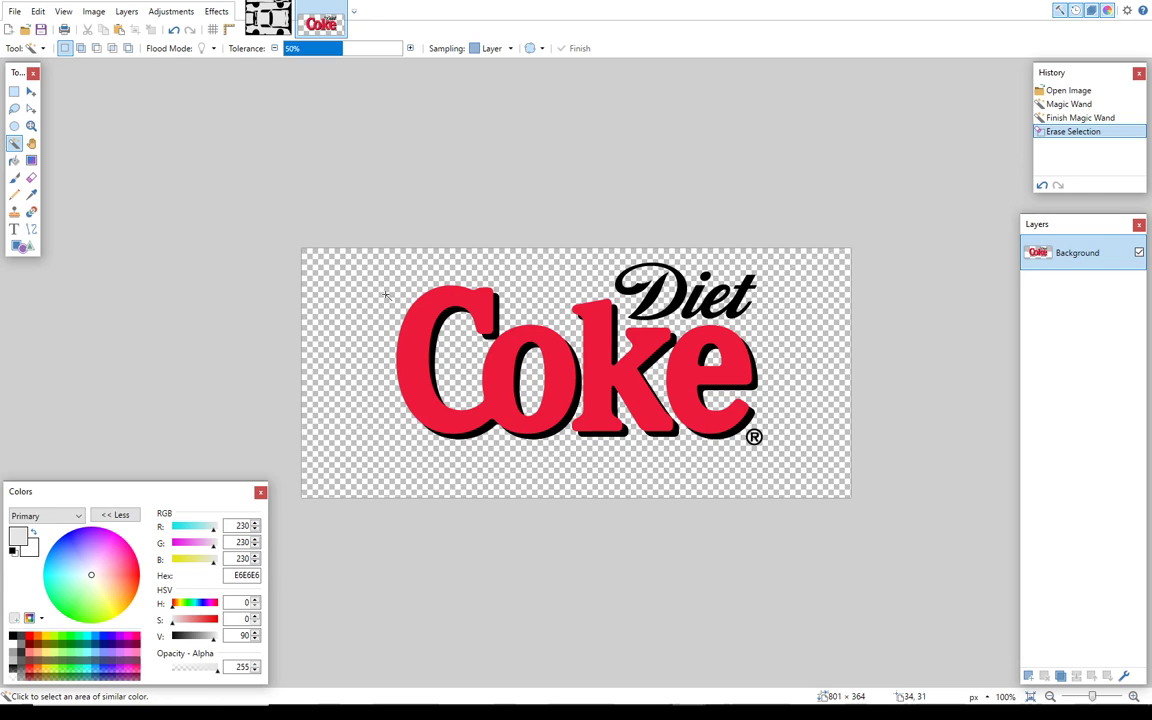
# - Magic Wand-select the black Diet text, shadows and every red letter, then copy the whole logo
pyautogui.click(412, 324)
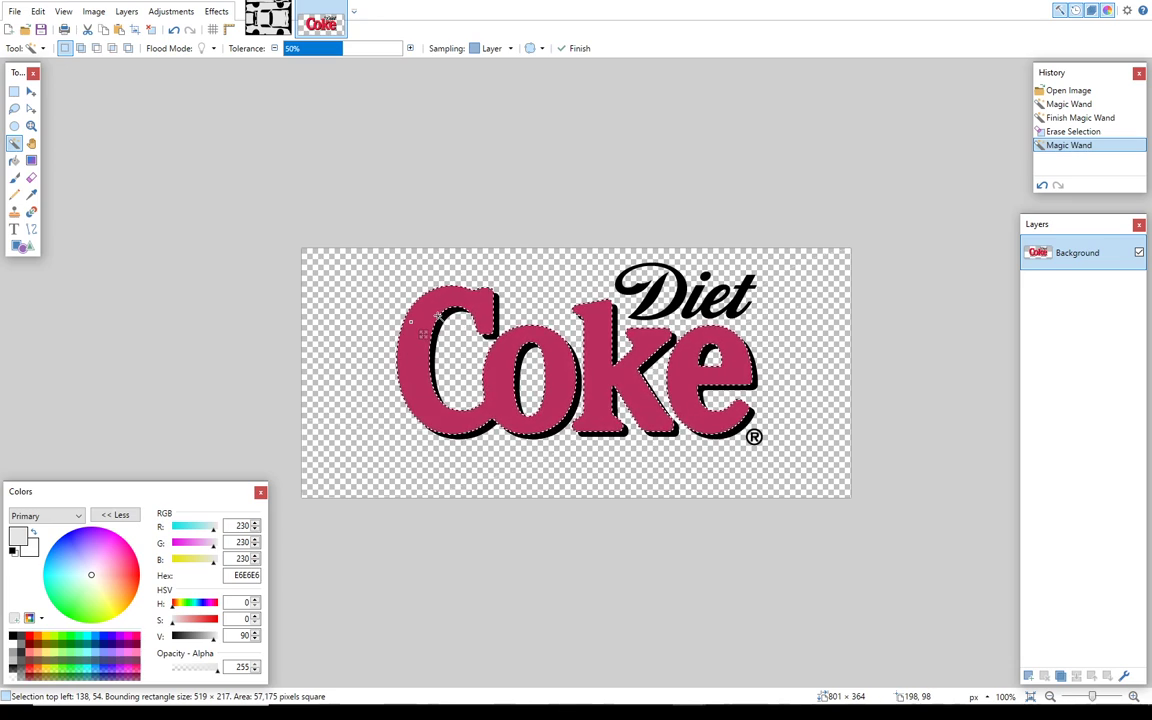
pyautogui.press('Return')
pyautogui.hotkey('ctrl', 'd')
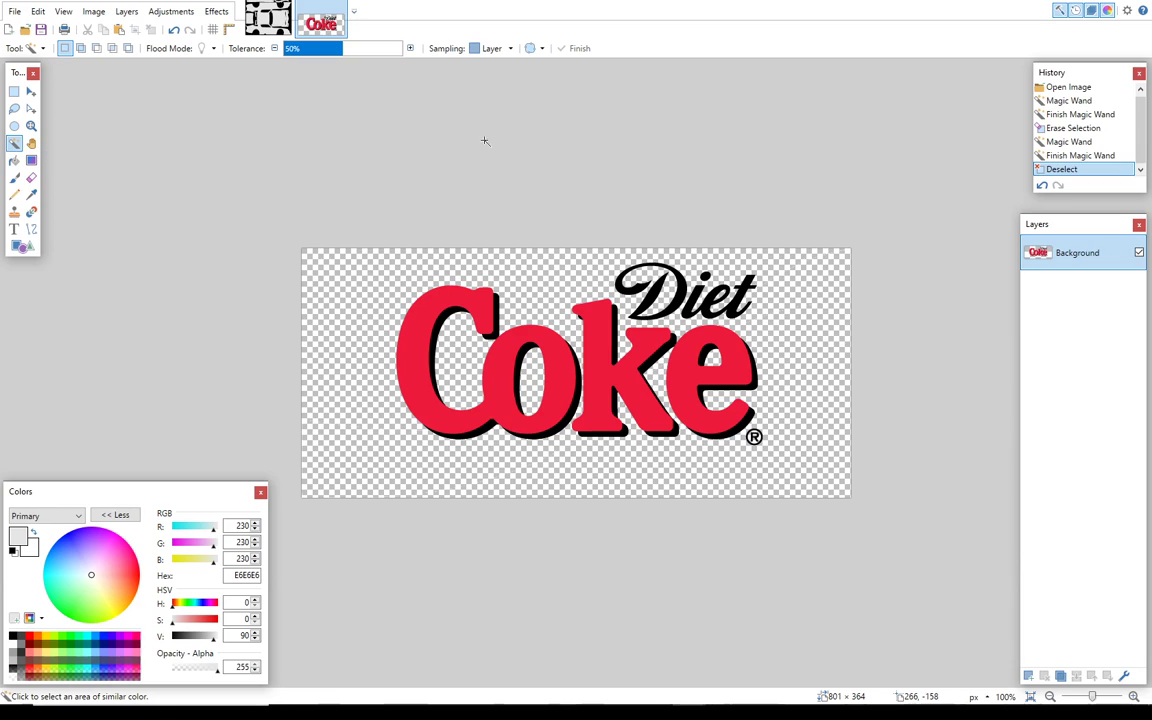
pyautogui.click(678, 297)
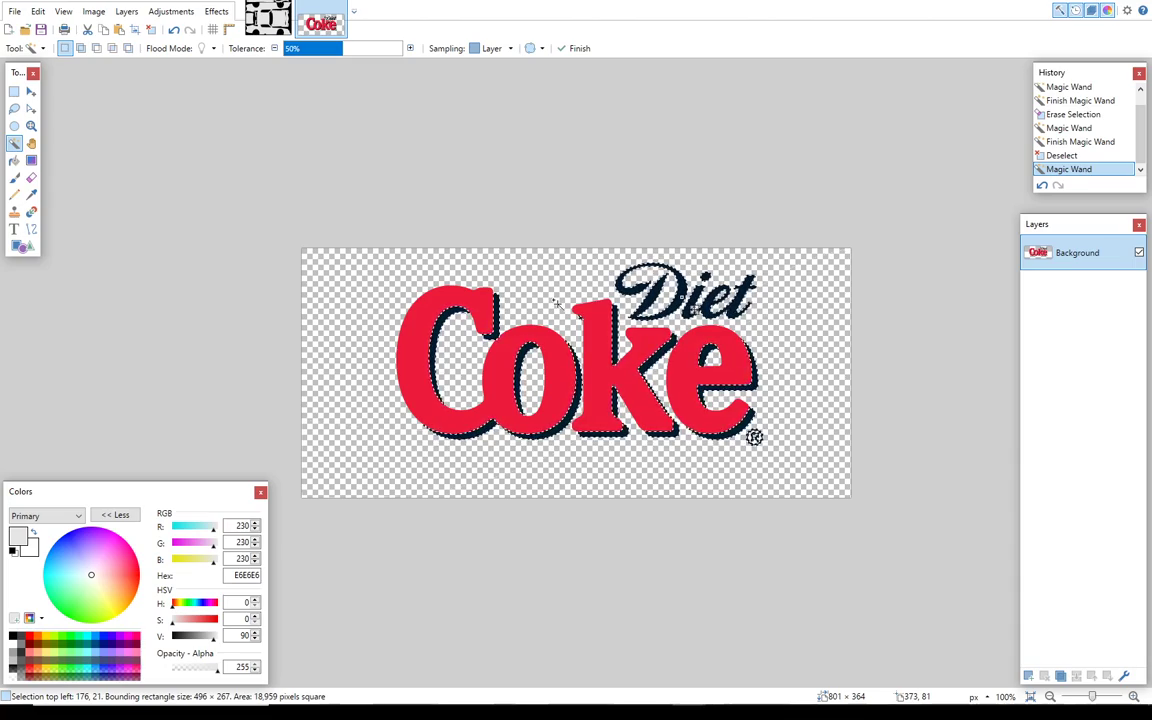
pyautogui.keyDown('ctrl'); pyautogui.click(458, 311); pyautogui.keyUp('ctrl')
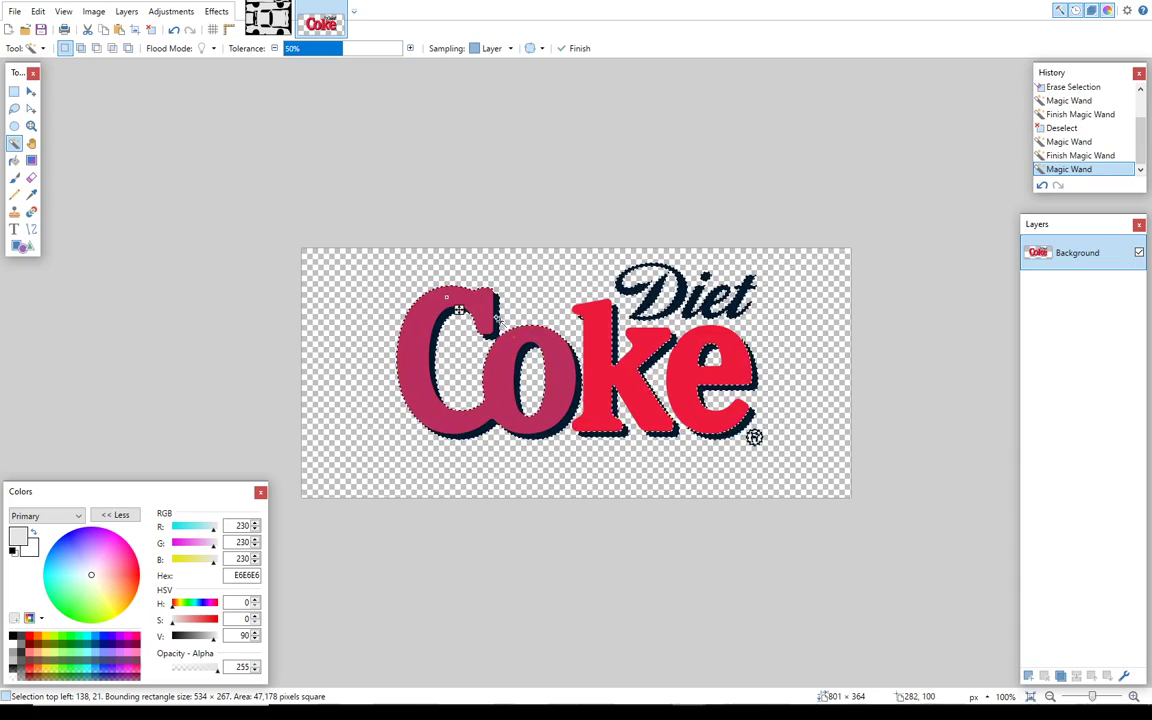
pyautogui.keyDown('ctrl'); pyautogui.click(600, 370); pyautogui.keyUp('ctrl')
pyautogui.keyDown('ctrl'); pyautogui.click(700, 381); pyautogui.keyUp('ctrl')
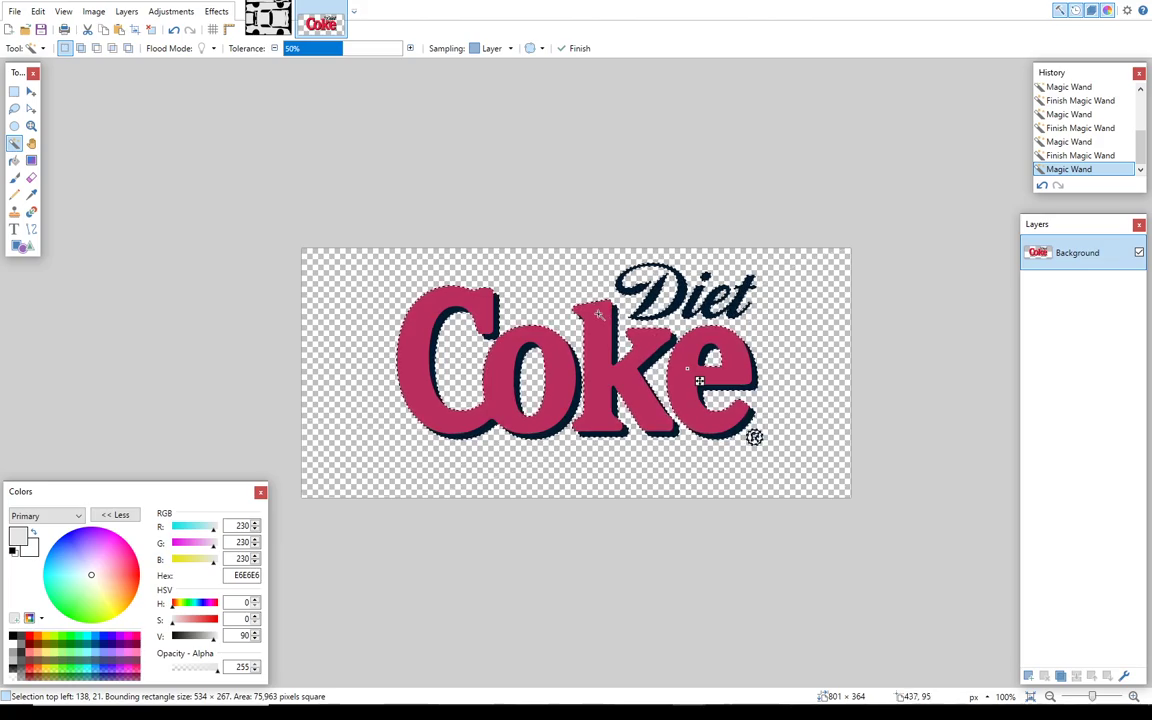
pyautogui.click(106, 31)
# - Paste the logo into the car template, drag it onto the hood and rotate it about 92°
pyautogui.click(268, 18)
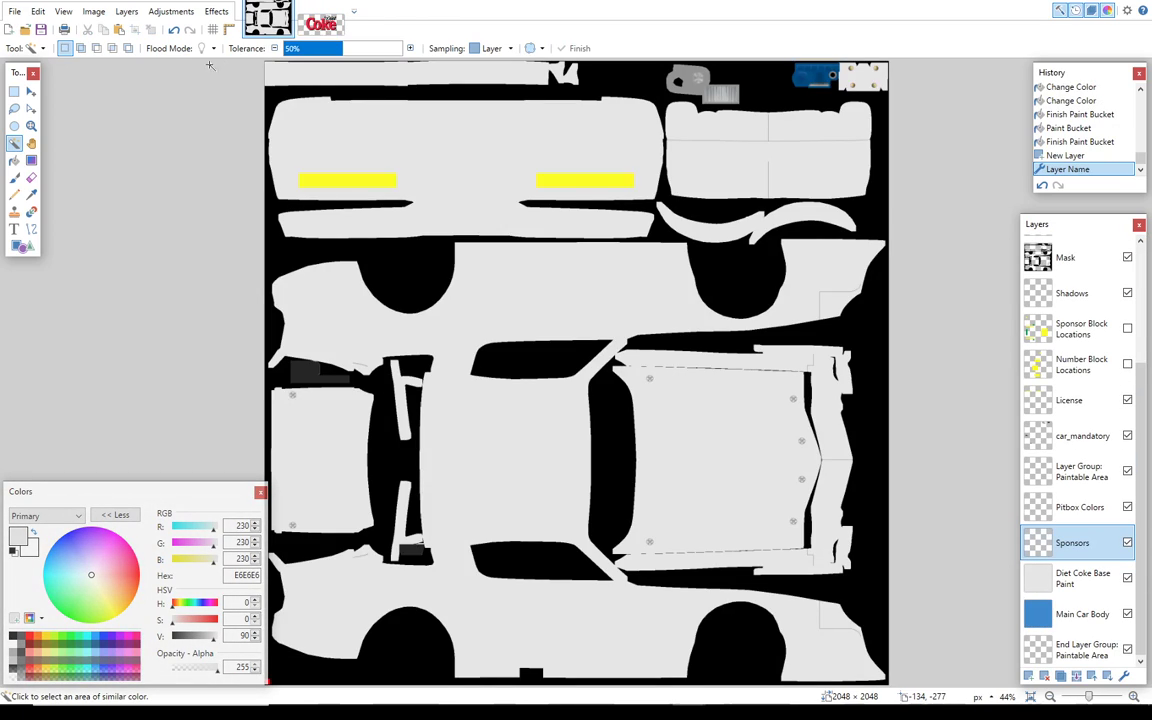
pyautogui.click(118, 30)
pyautogui.moveTo(369, 118); pyautogui.dragTo(711, 472)
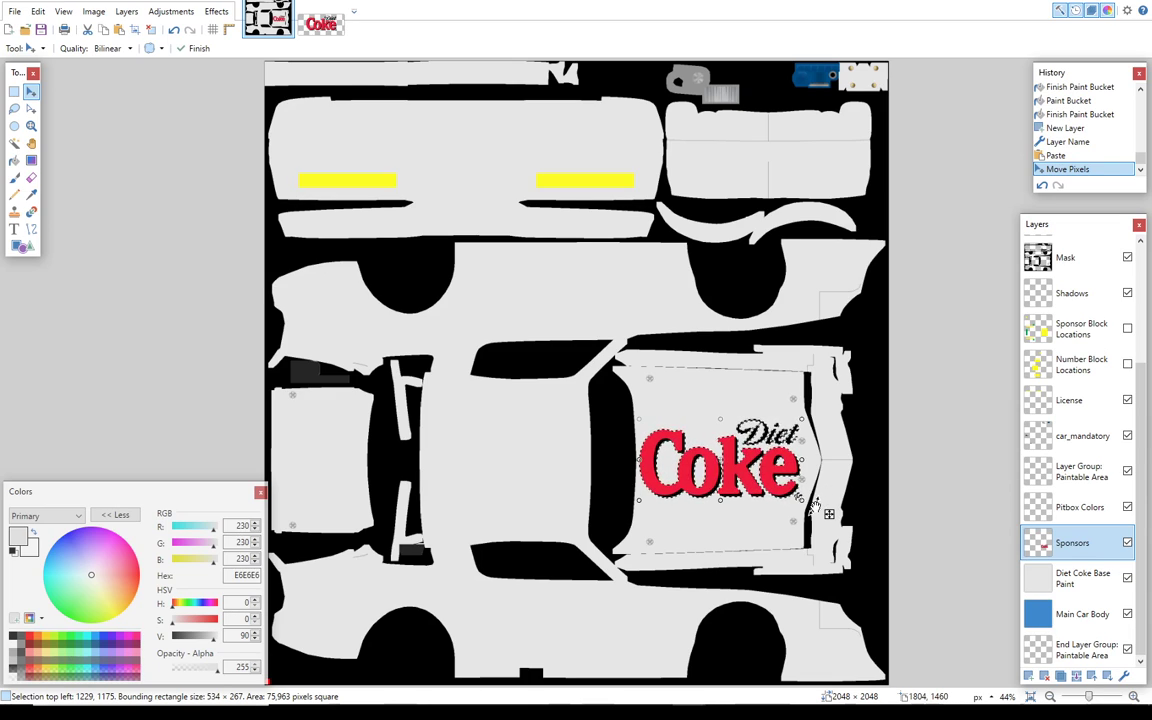
pyautogui.moveTo(799, 503); pyautogui.dragTo(750, 395)
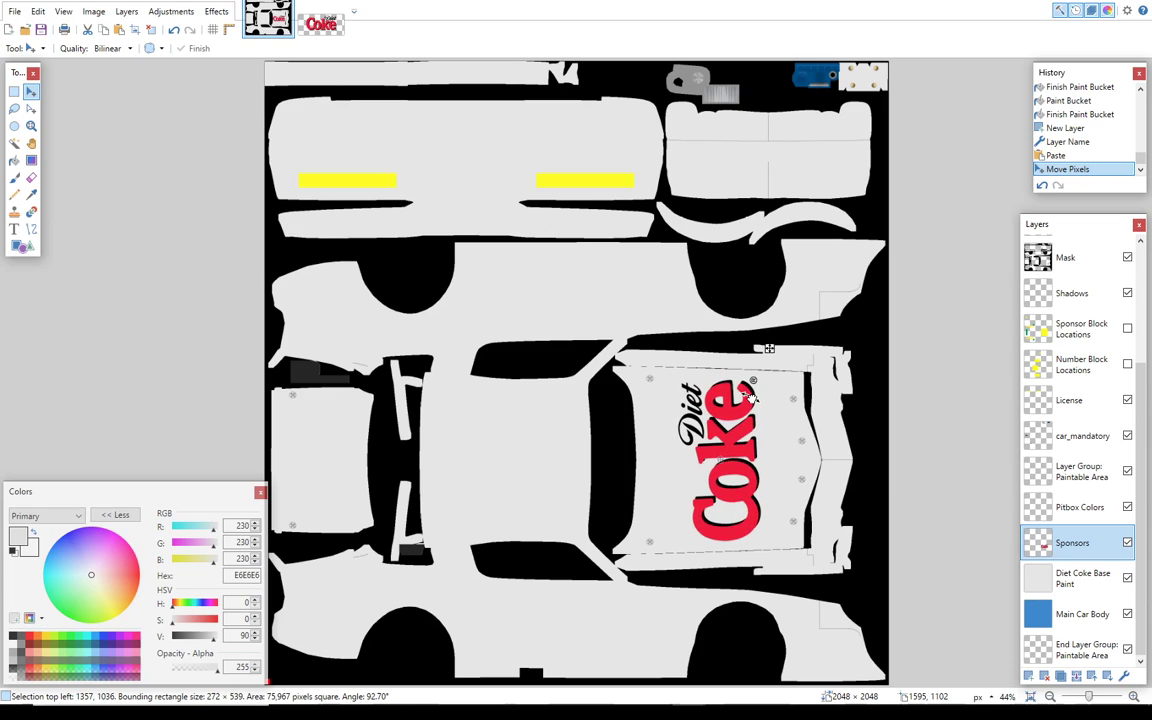
pyautogui.moveTo(752, 397); pyautogui.dragTo(751, 398)
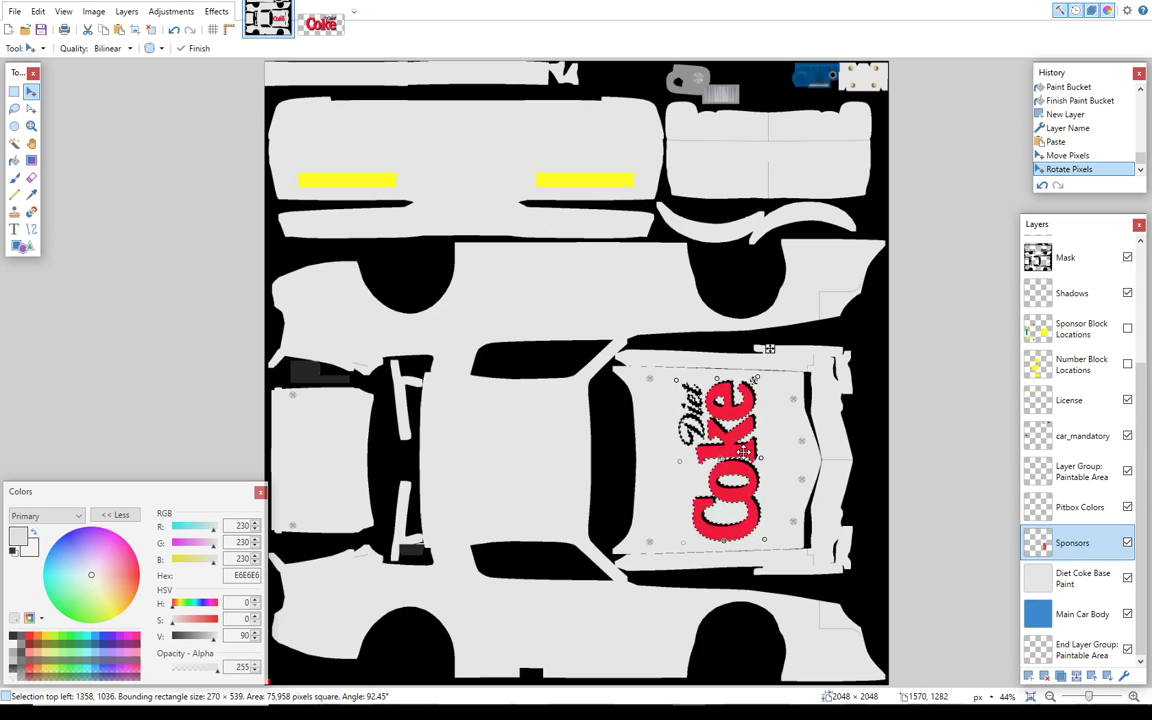
pyautogui.moveTo(744, 452); pyautogui.dragTo(736, 451)
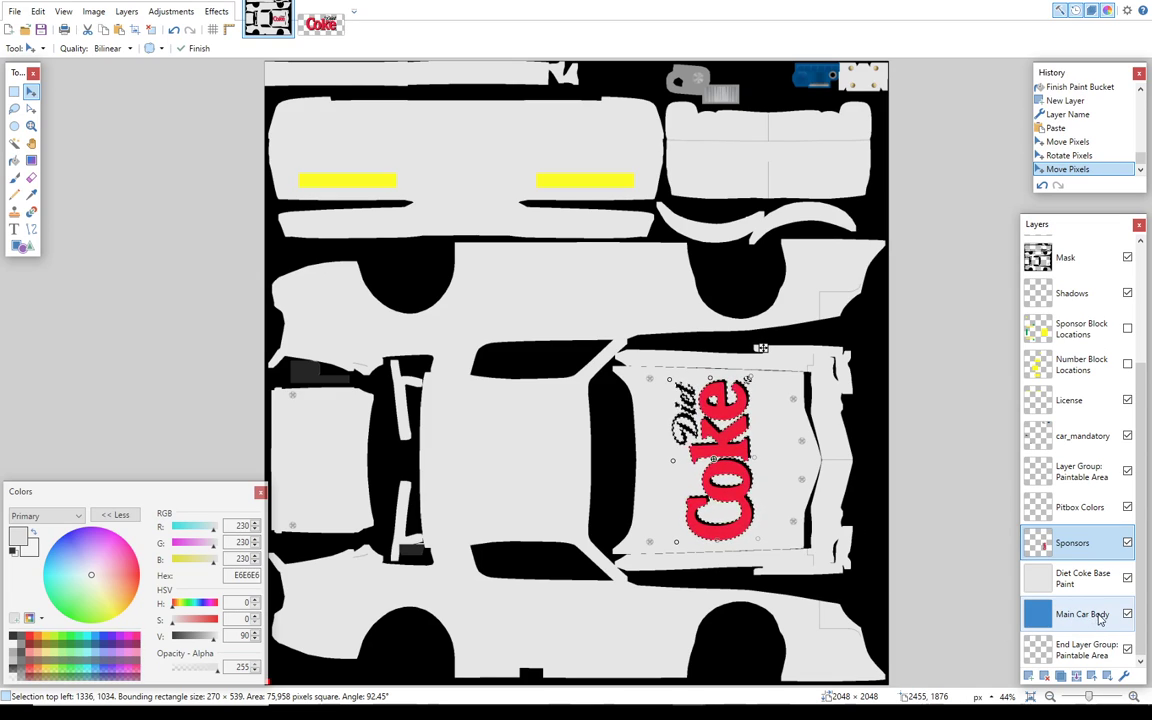
# - Hide the Diet Coke Base Paint layer and show the Wire layer's wireframe overlay
pyautogui.click(1128, 579)
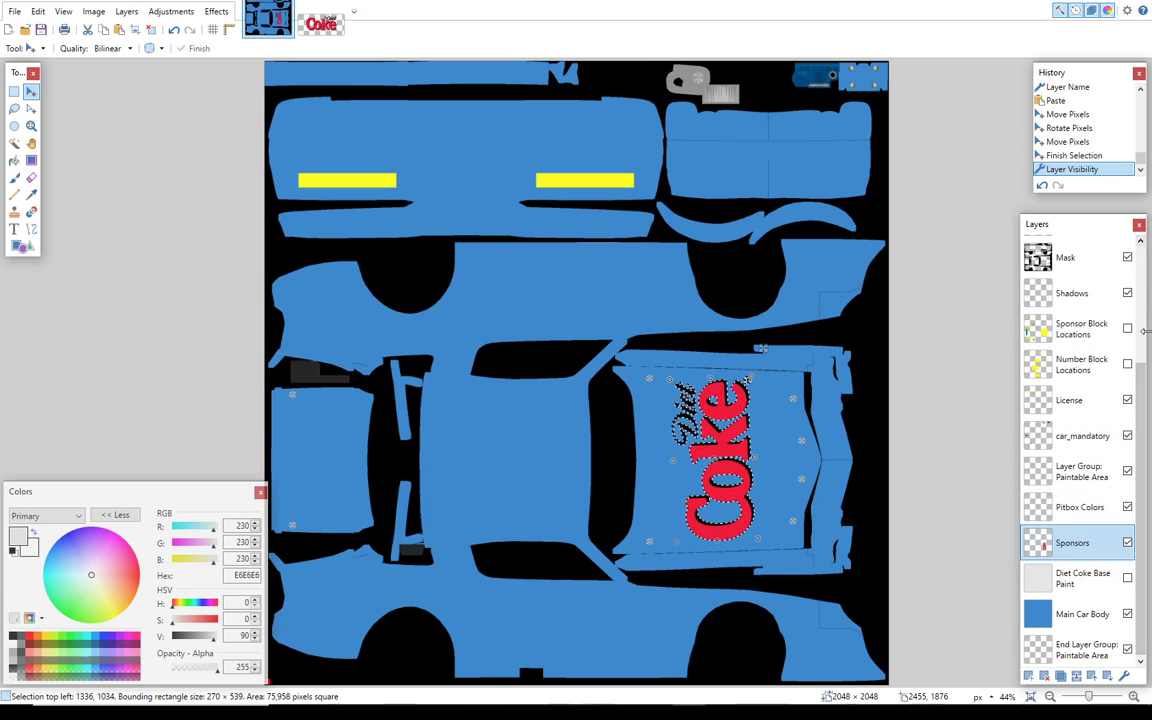
pyautogui.scroll(1, 1135, 325)
pyautogui.click(1127, 265)
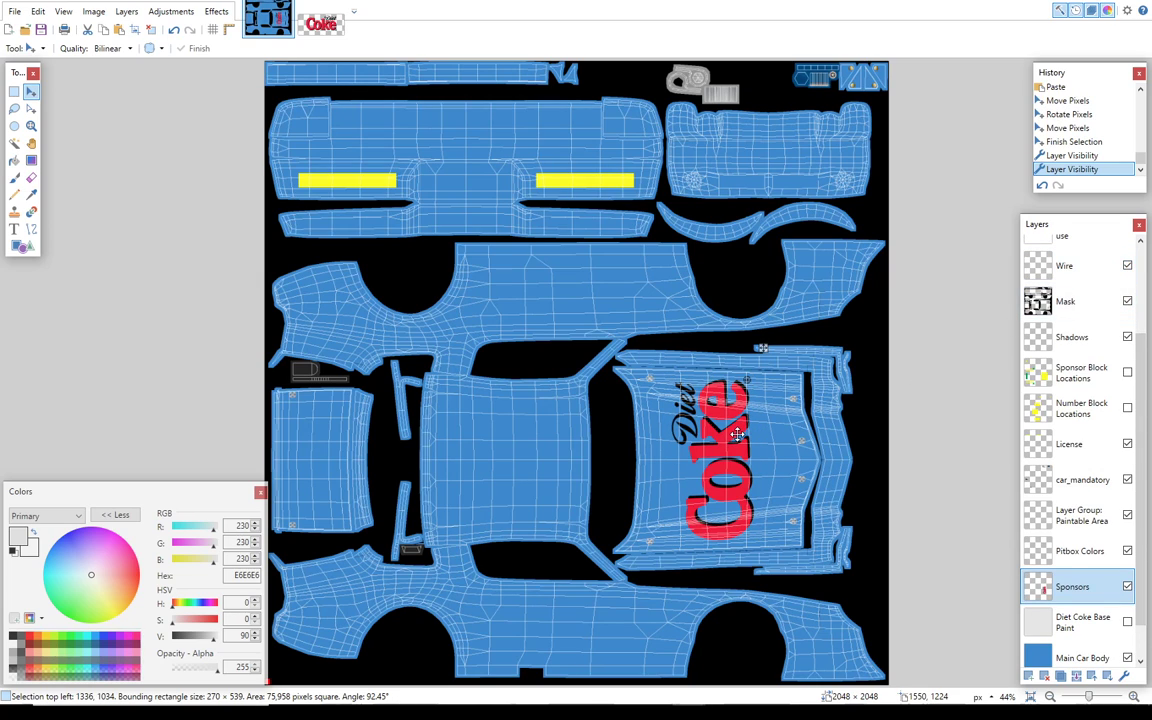
# - Nudge the Diet Coke logo slightly down on the hood and deselect to fix it
pyautogui.moveTo(737, 434); pyautogui.dragTo(735, 437)
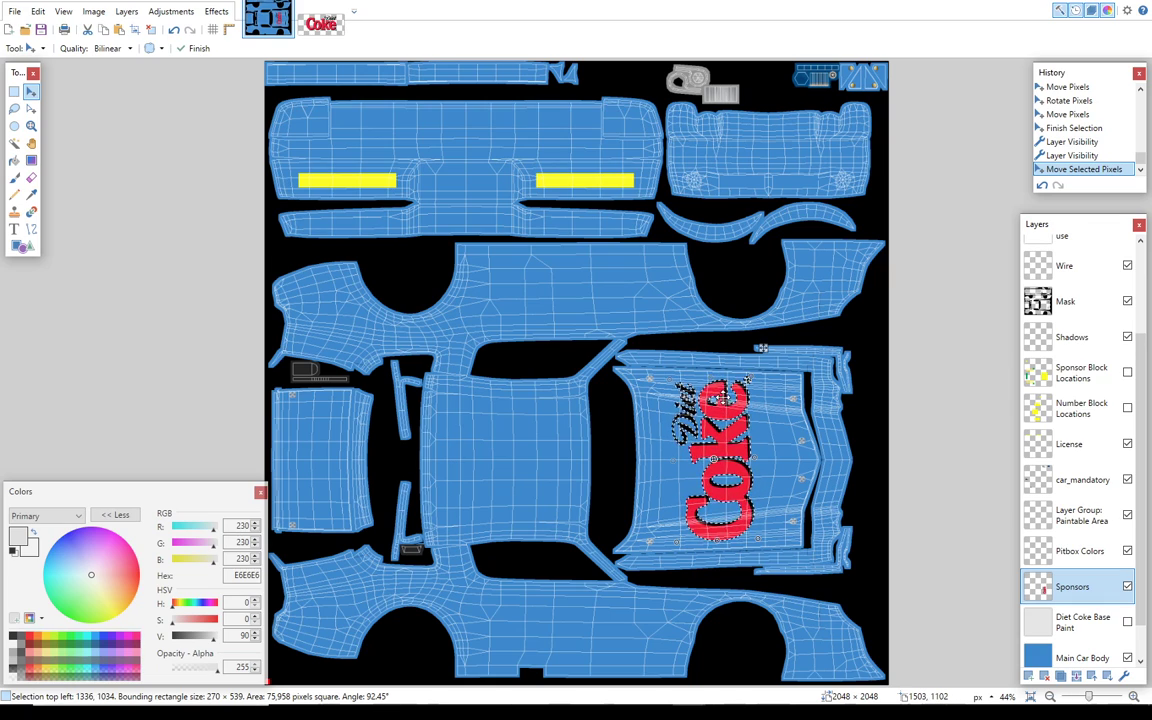
pyautogui.hotkey('ctrl', 'd')
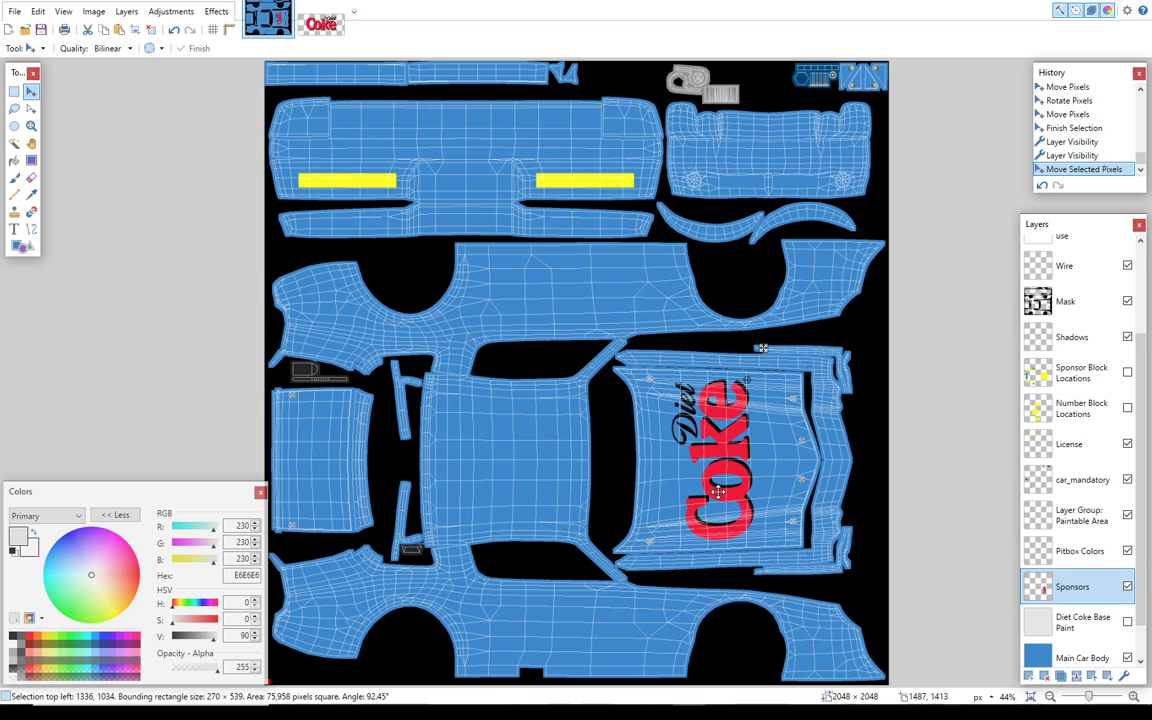
pyautogui.moveTo(717, 491); pyautogui.dragTo(717, 492)
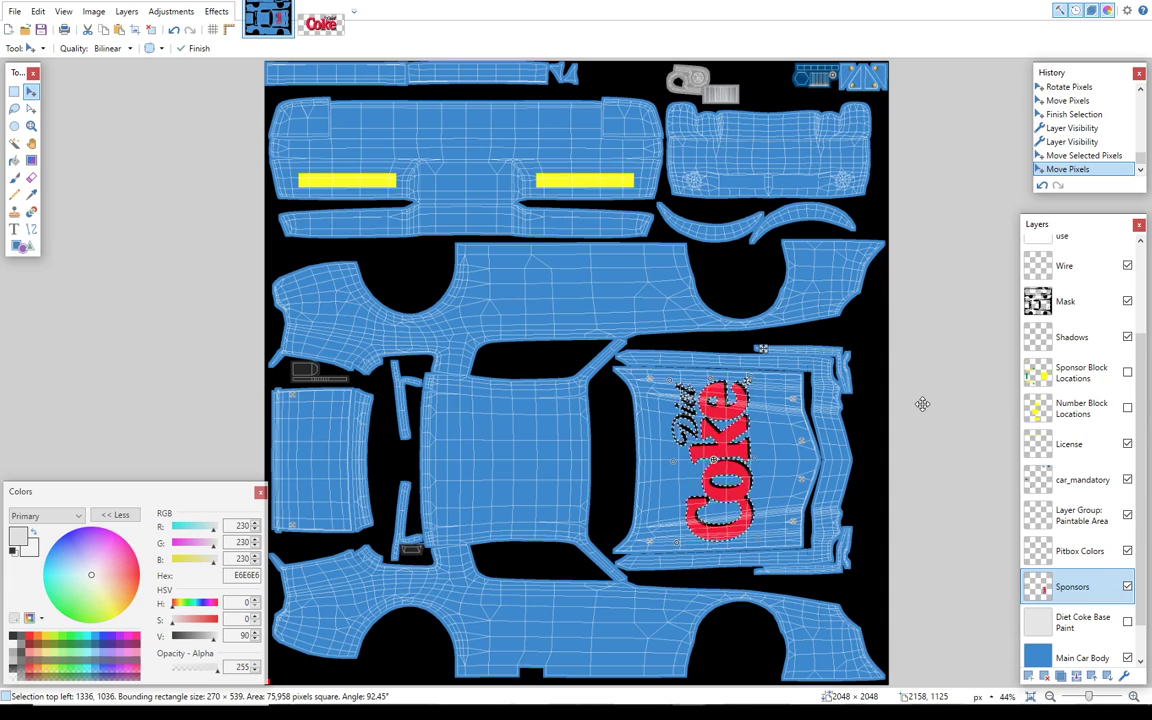
pyautogui.hotkey('ctrl', 'd')
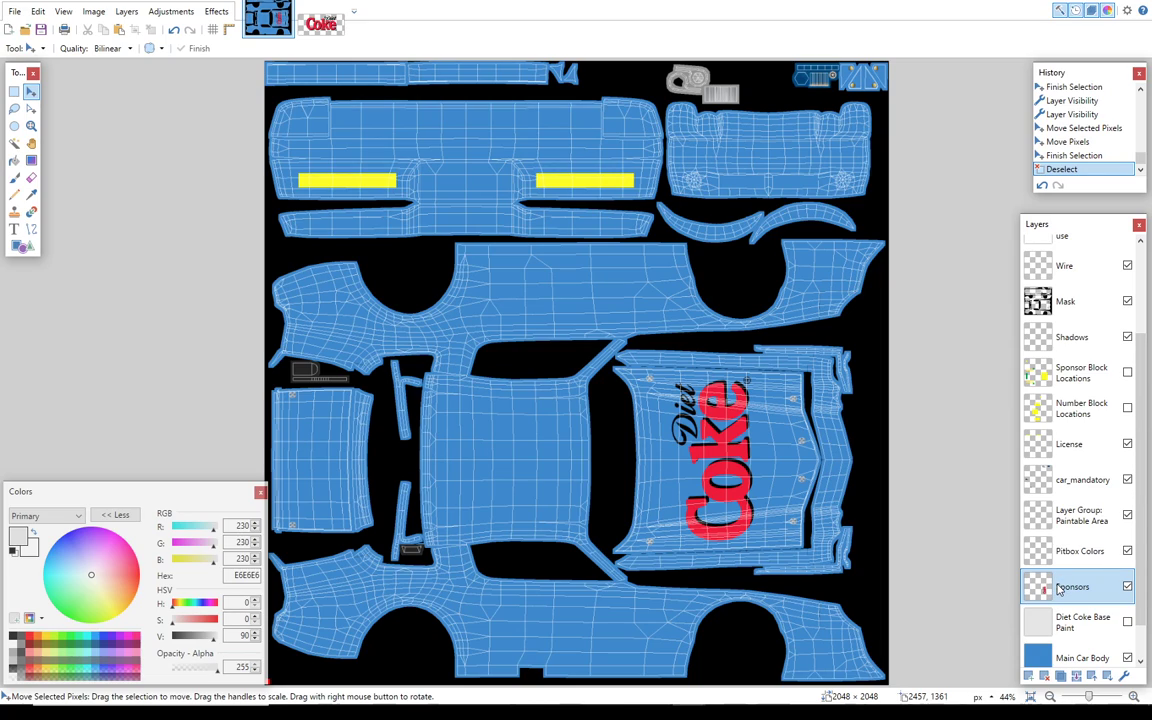
# - Toggle Sponsors, Main Car Body and Diet Coke Base Paint visibility to compare, leaving all shown
pyautogui.click(1127, 587)
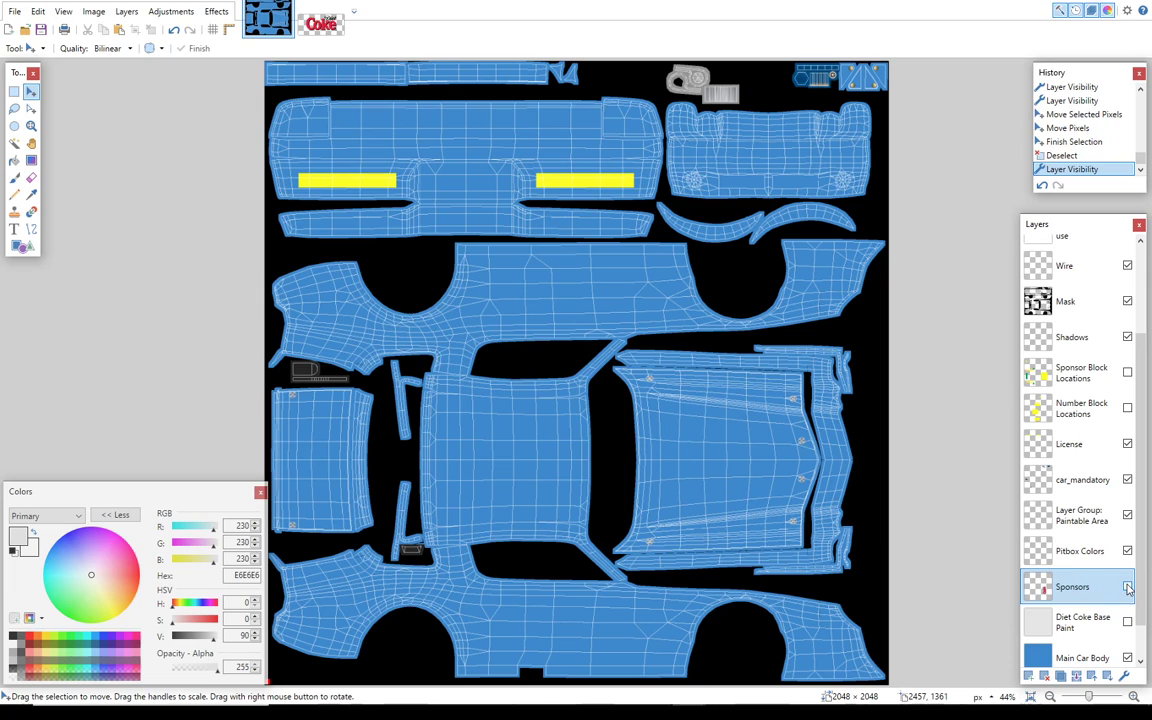
pyautogui.click(1127, 587)
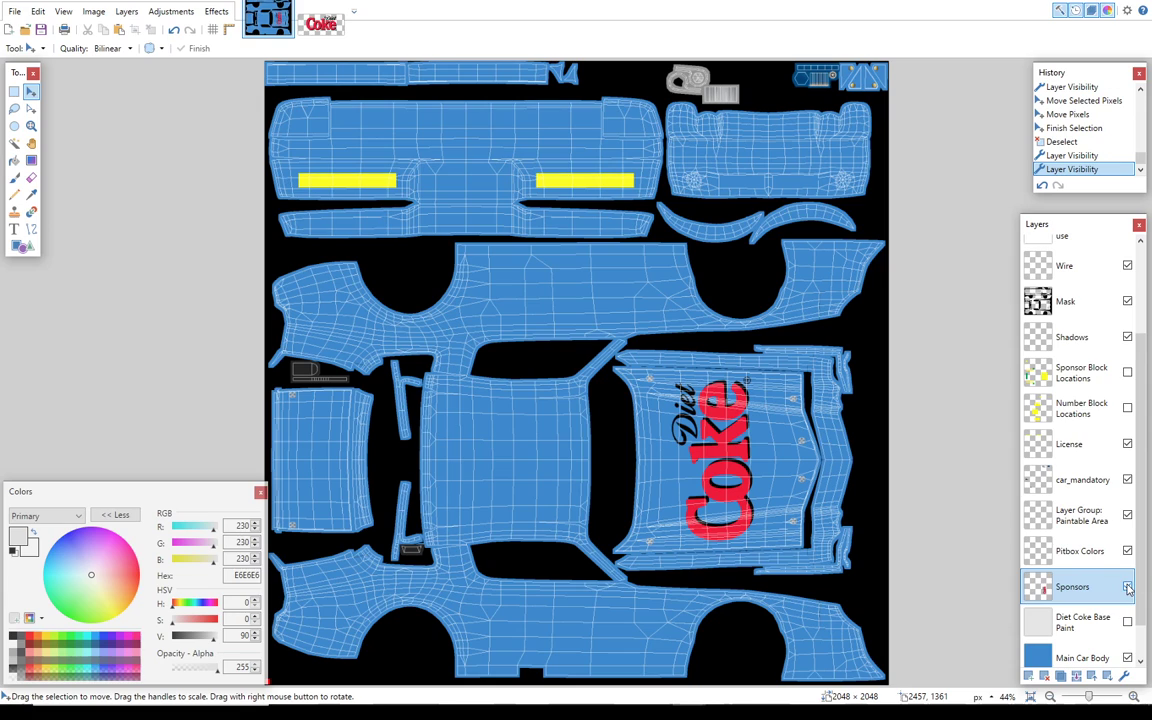
pyautogui.click(1127, 659)
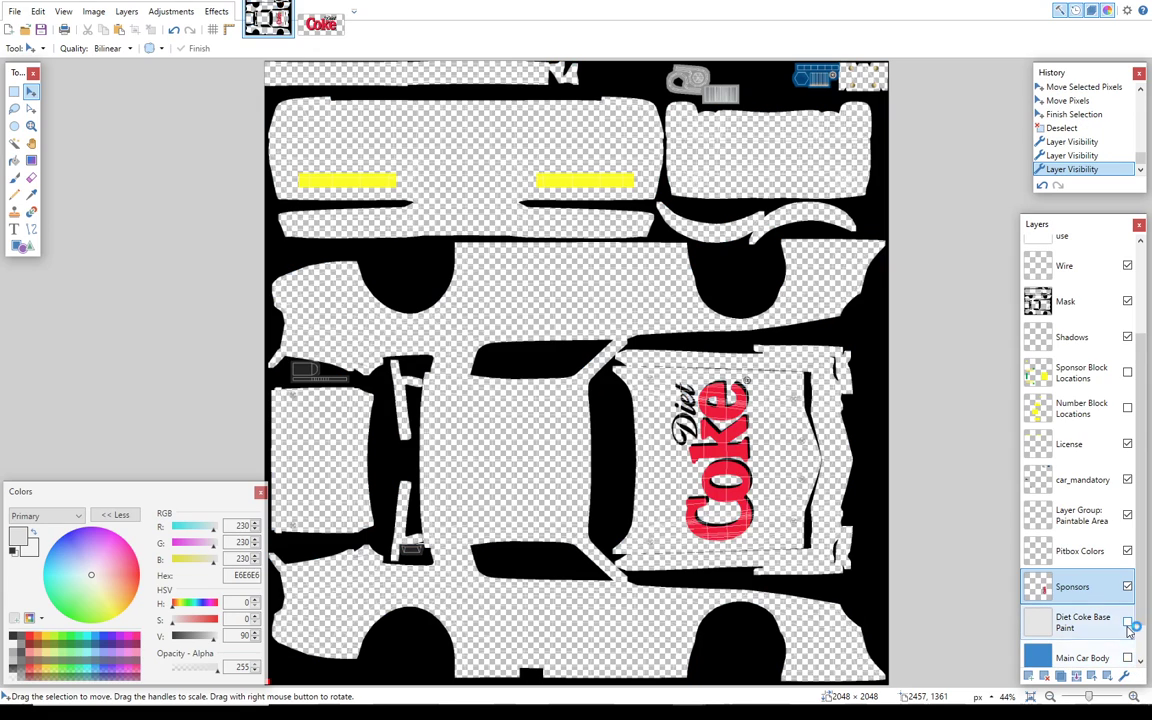
pyautogui.click(1127, 623)
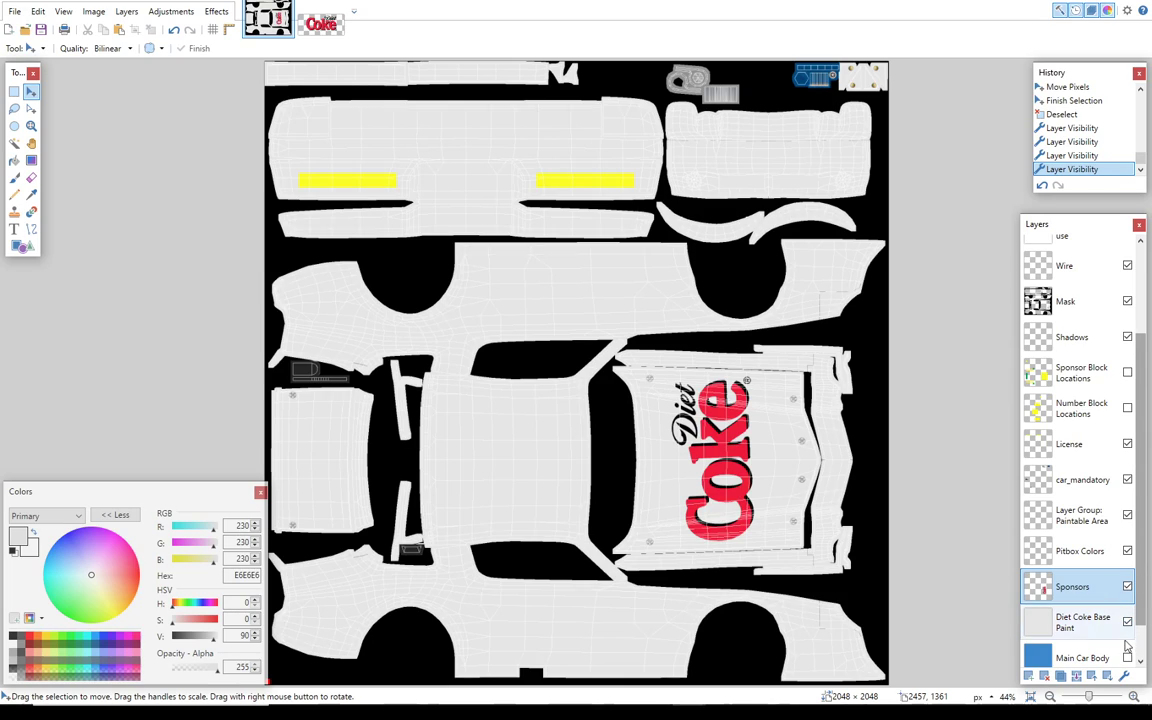
pyautogui.click(1127, 659)
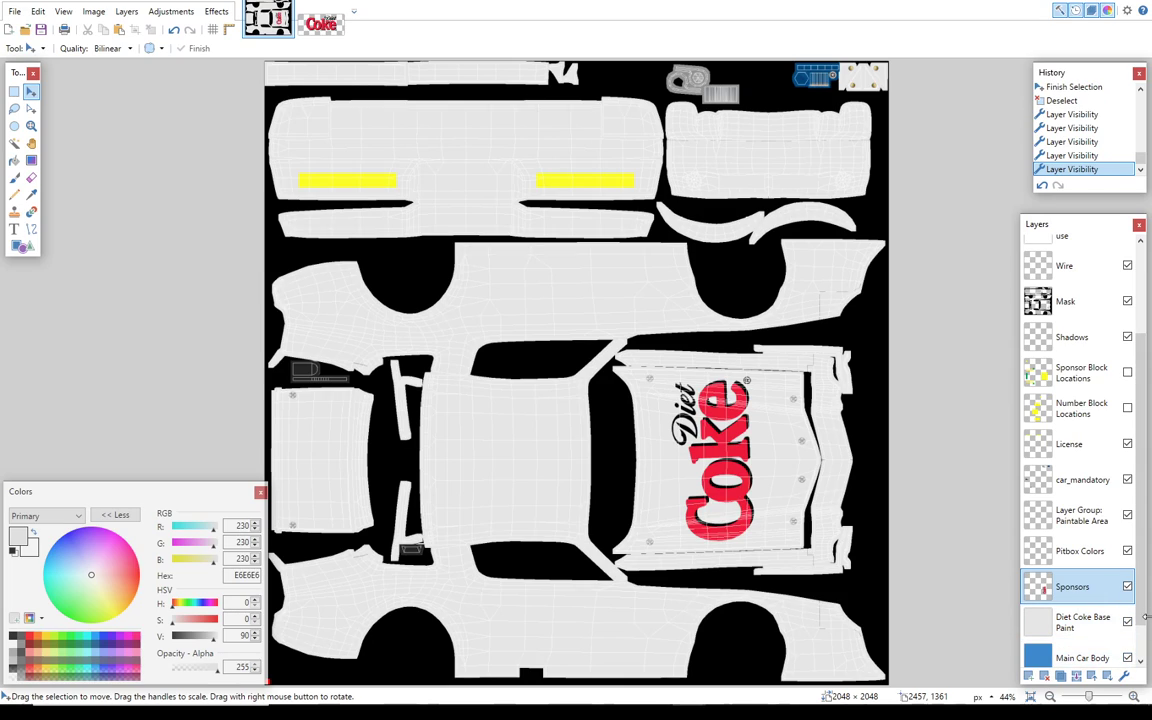
# - Reorder the layers so Sponsors ends up above Diet Coke Base Paint
pyautogui.scroll(-1, 1075, 590)
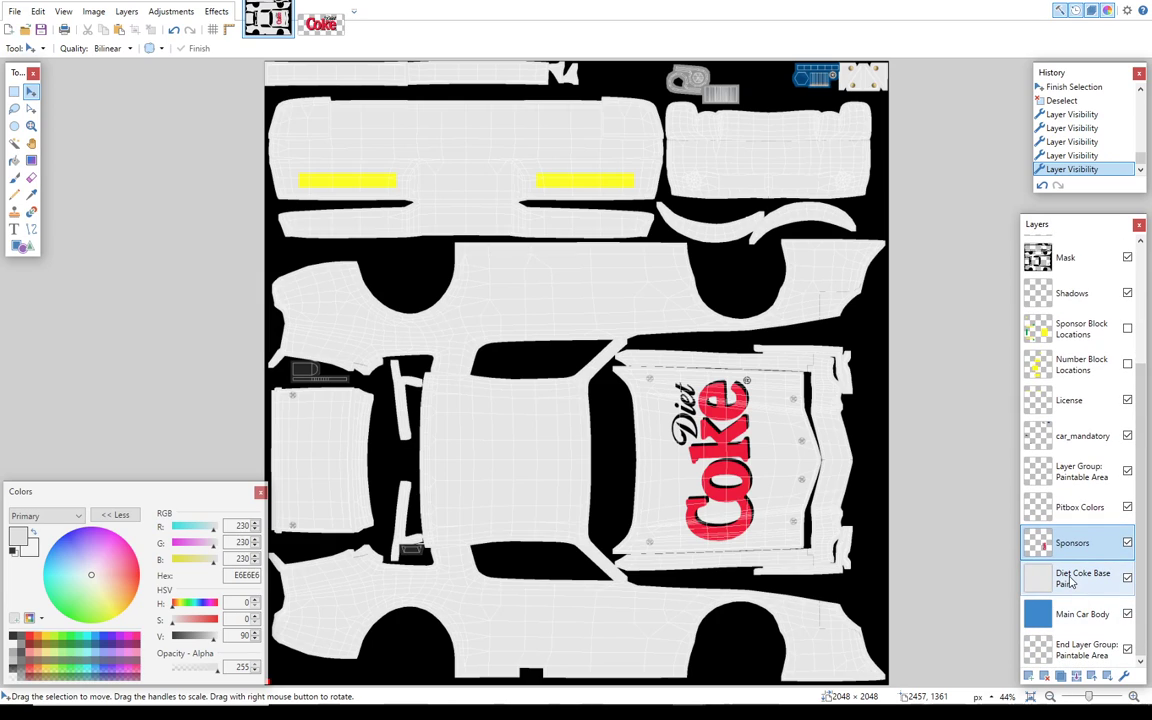
pyautogui.moveTo(1075, 590)
pyautogui.mouseDown()
pyautogui.moveTo(1071, 530)
pyautogui.moveTo(1072, 540)
pyautogui.mouseUp()
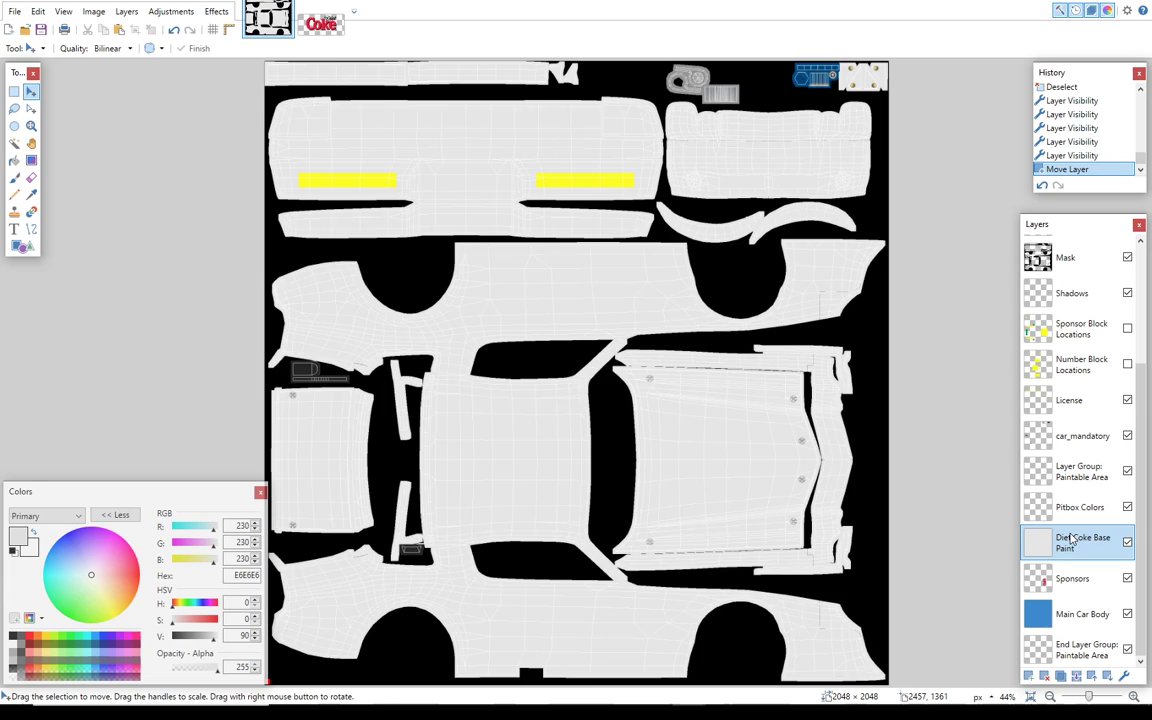
pyautogui.click(1127, 542)
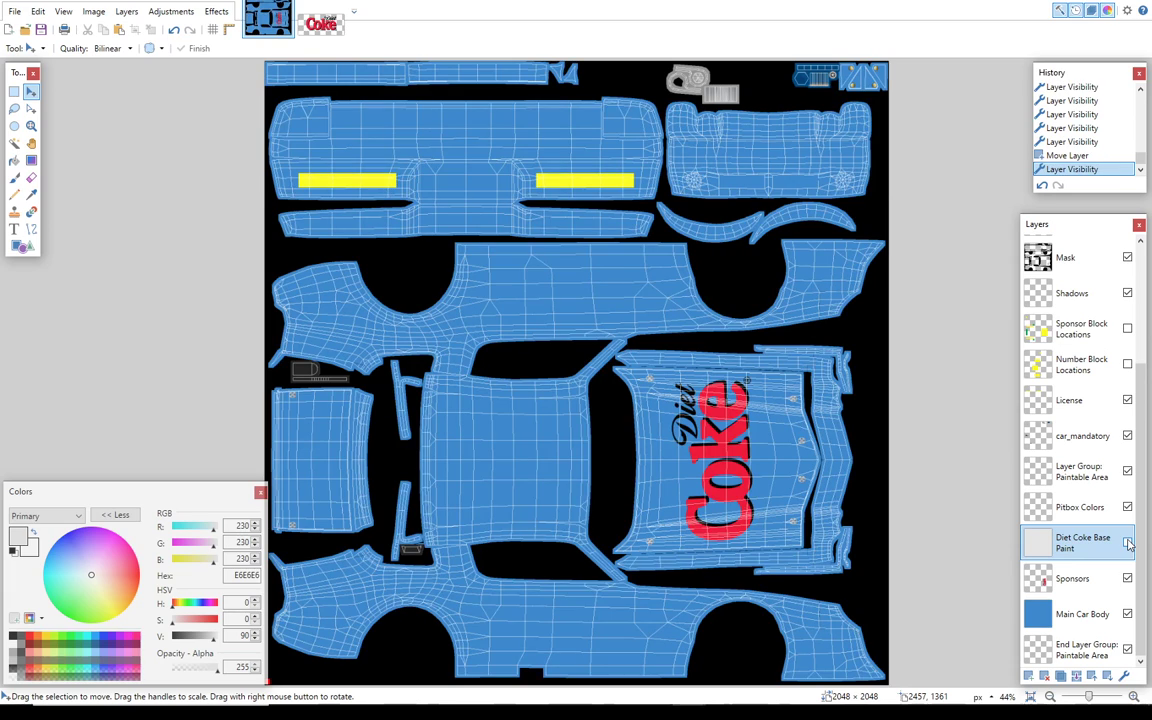
pyautogui.click(1127, 542)
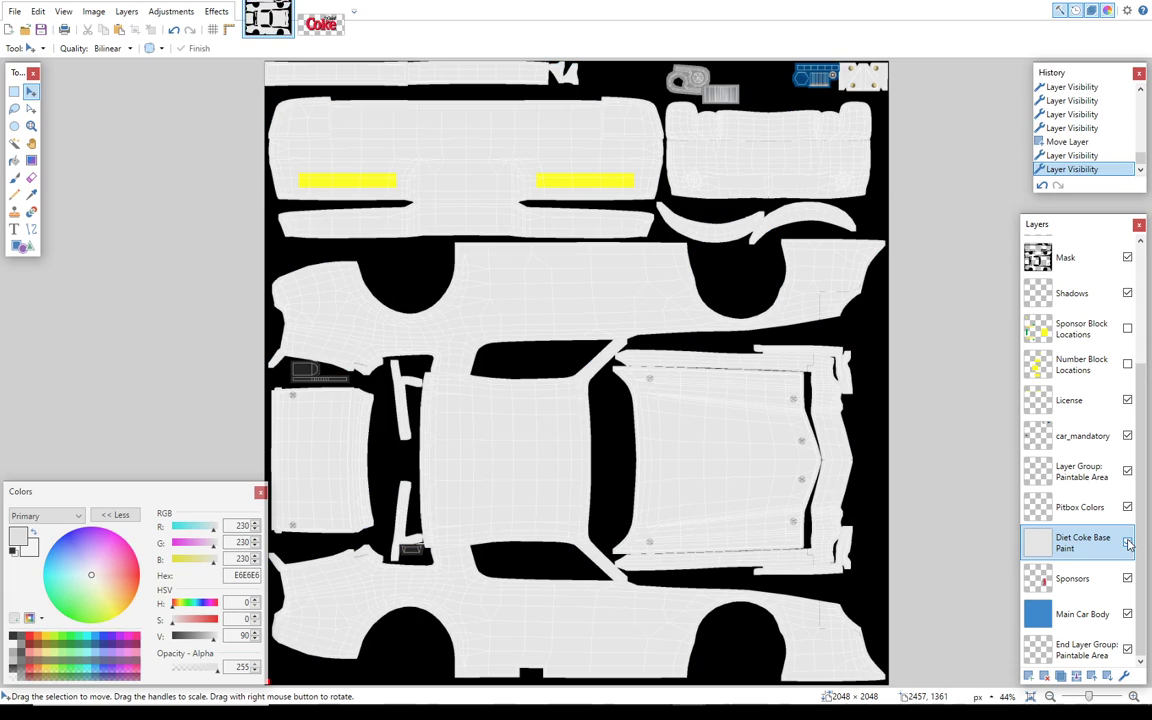
pyautogui.moveTo(1105, 578); pyautogui.dragTo(1103, 542)
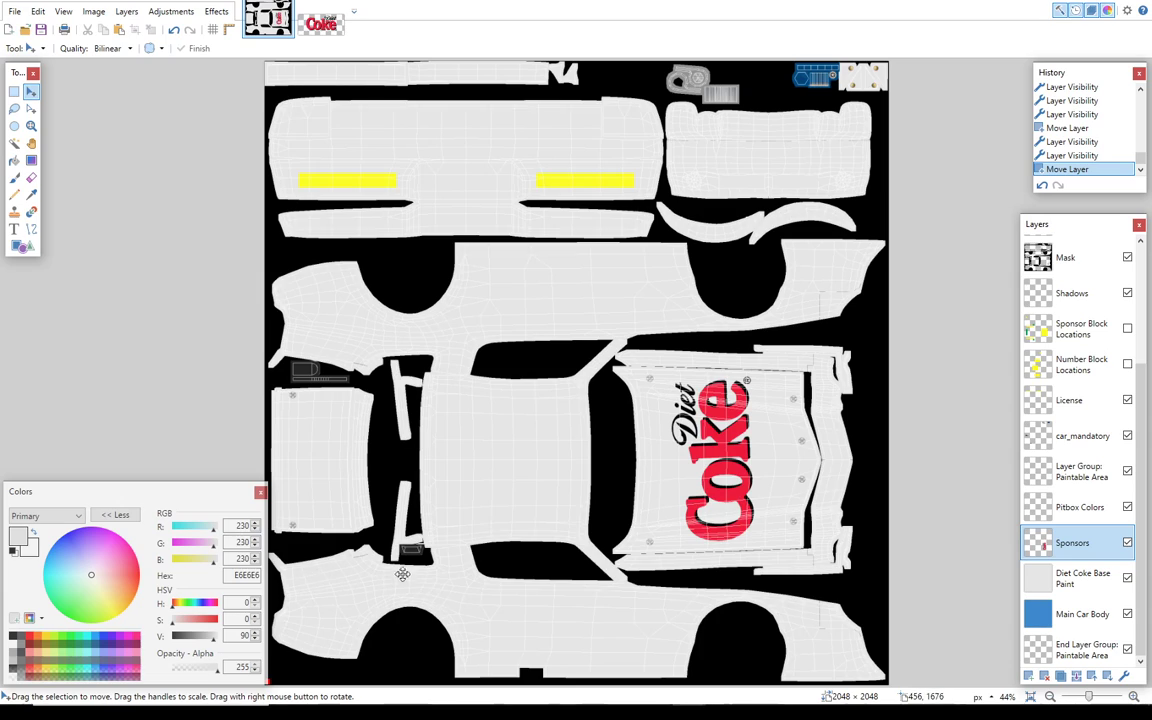
# - Resize the Diet Coke logo image to 400 × 182
pyautogui.click(94, 12)
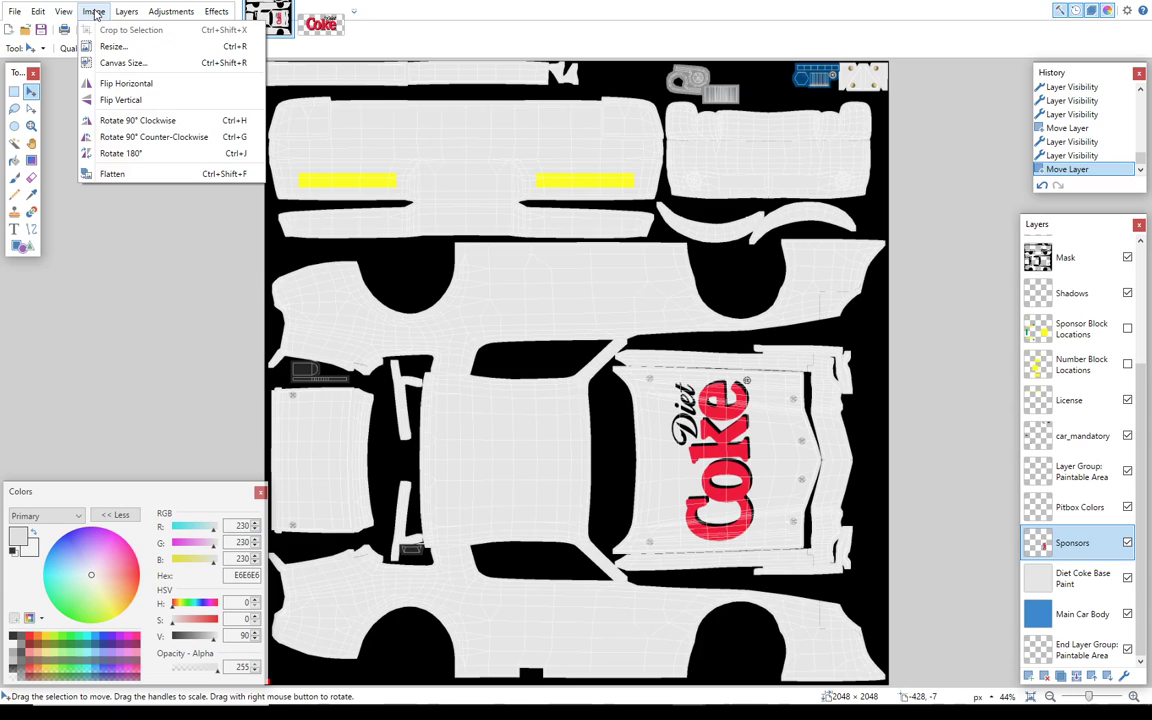
pyautogui.click(320, 22)
pyautogui.click(94, 12)
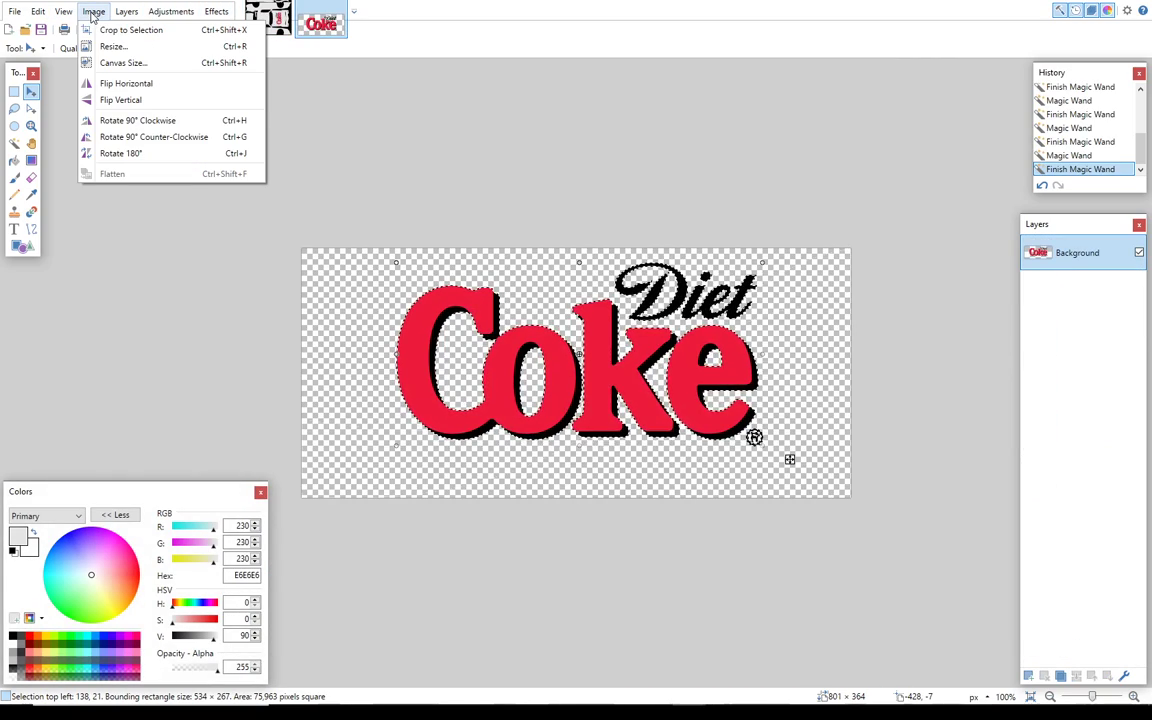
pyautogui.click(95, 32)
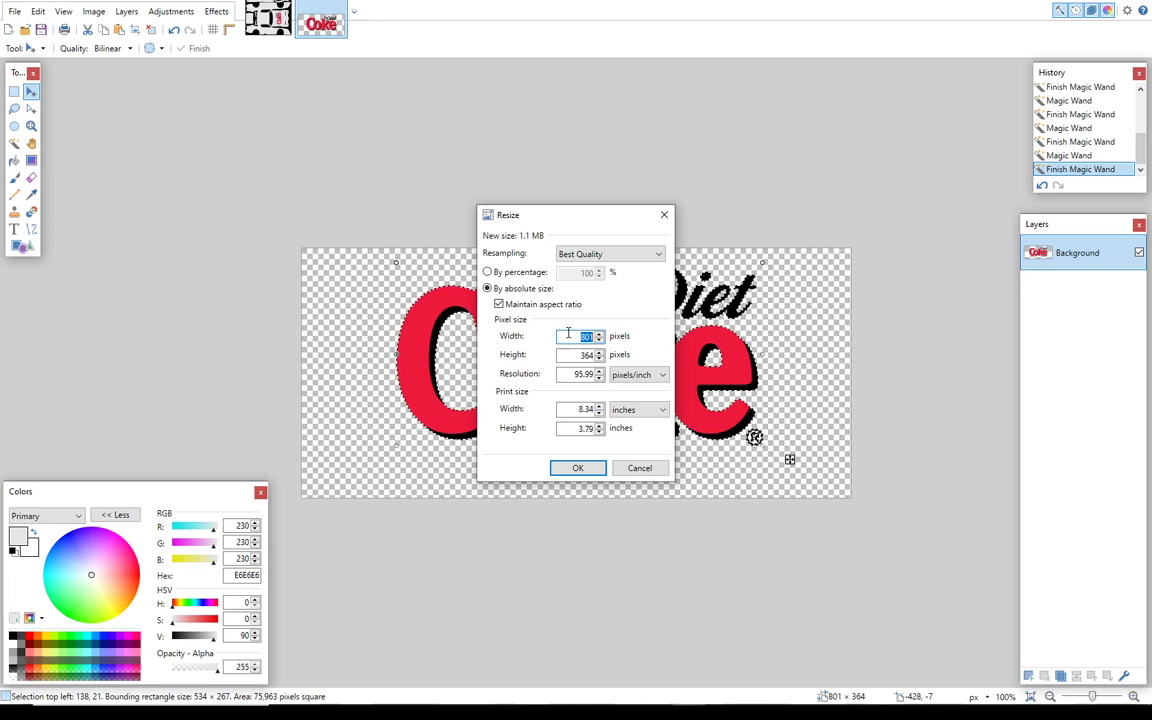
pyautogui.write('400')
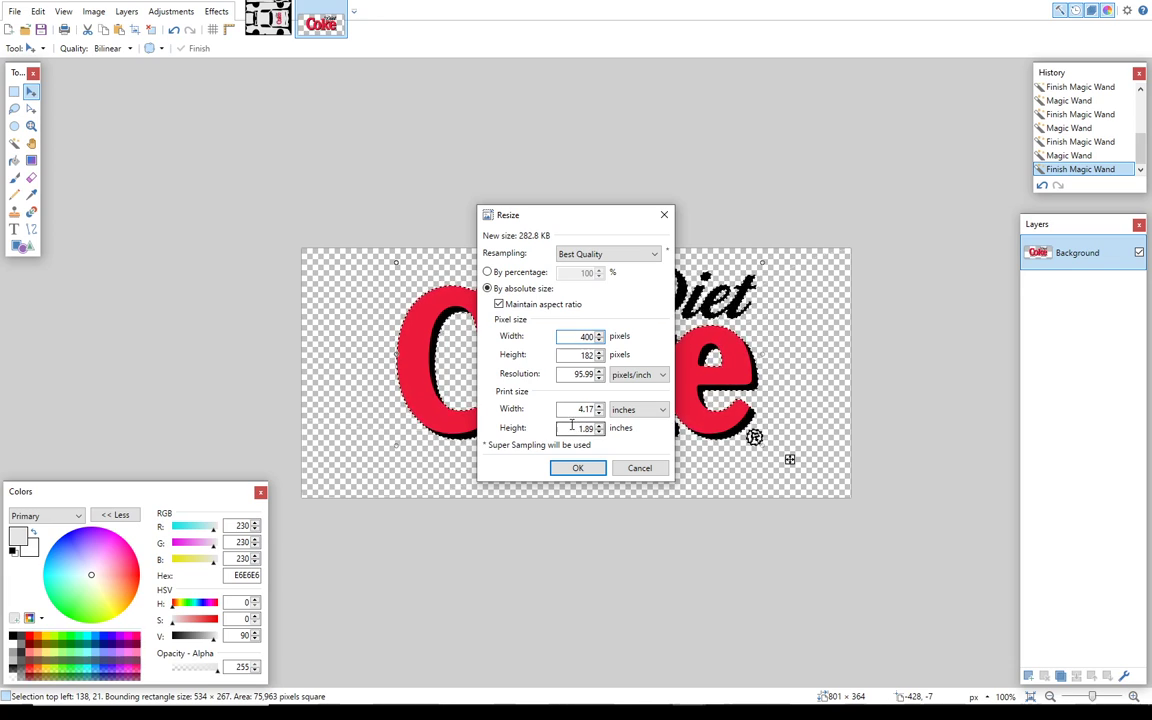
pyautogui.click(577, 468)
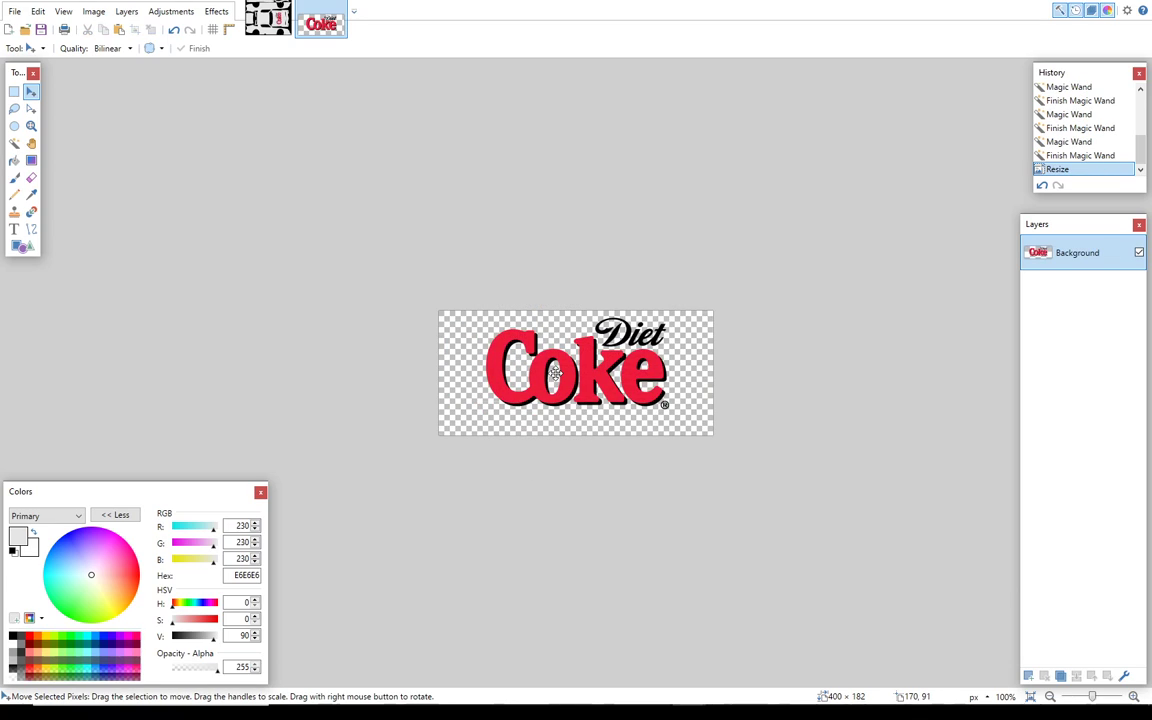
# - Magic Wand-select the black Diet and red Coke lettering, copy it, and return to the car template
pyautogui.hotkey('ctrl', 'a')
pyautogui.click(555, 373)
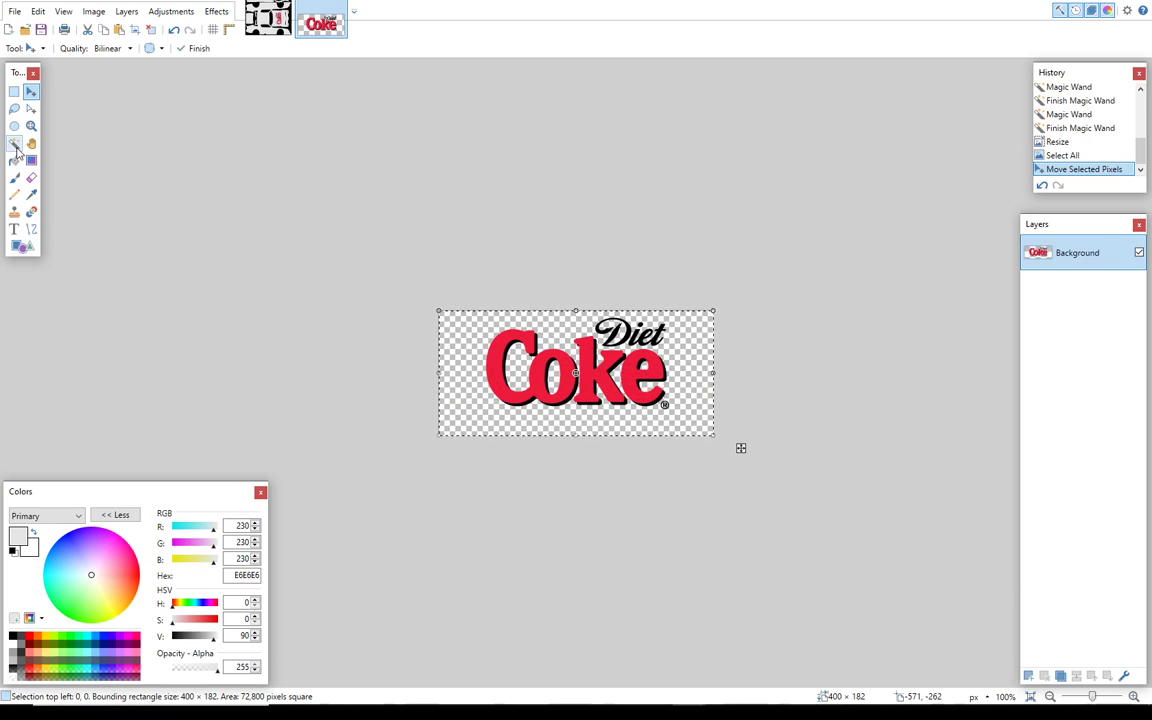
pyautogui.click(15, 146)
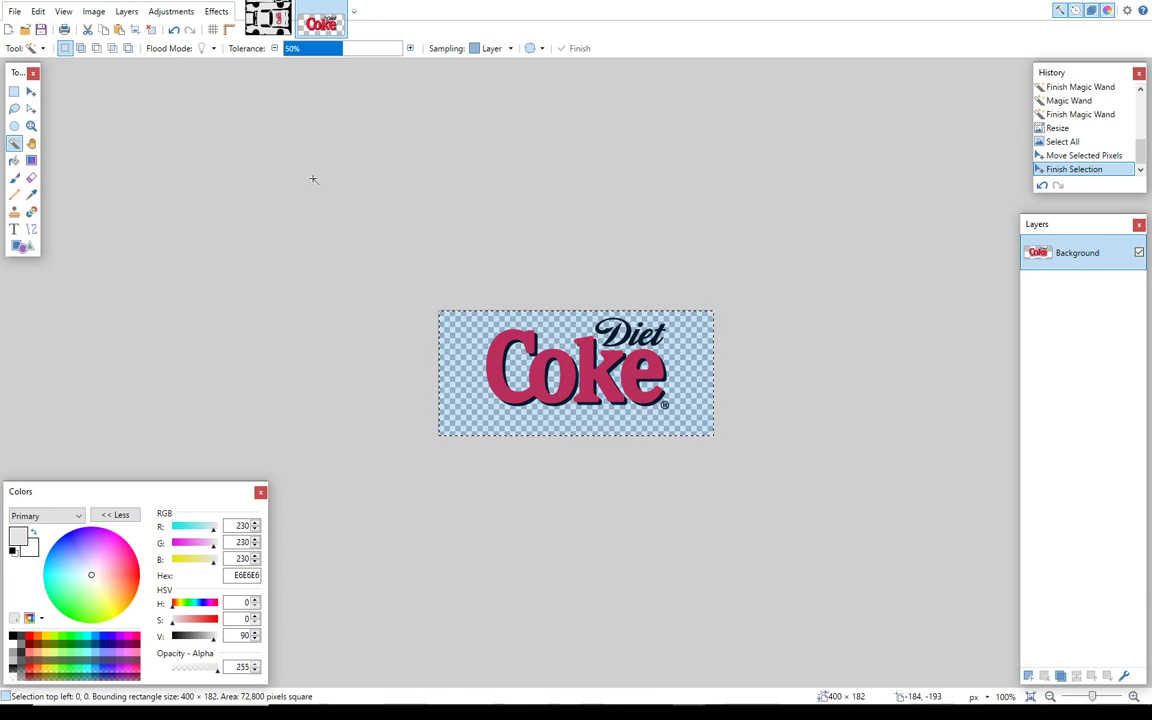
pyautogui.hotkey('ctrl', 'd')
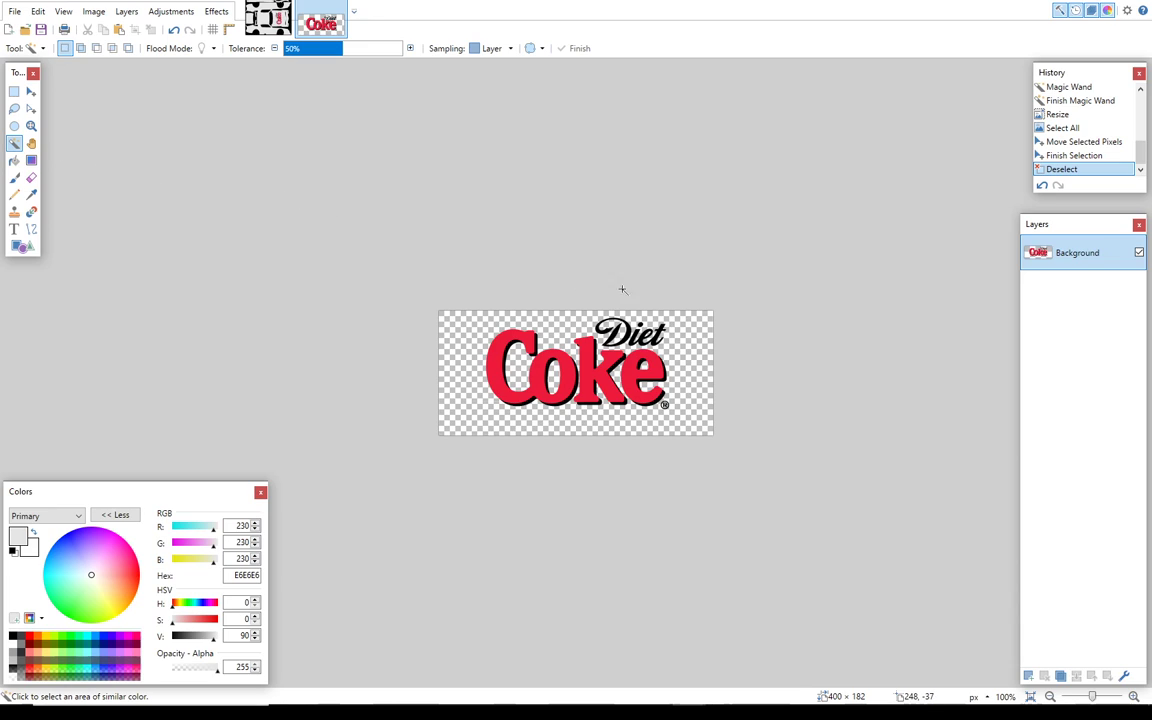
pyautogui.click(556, 345)
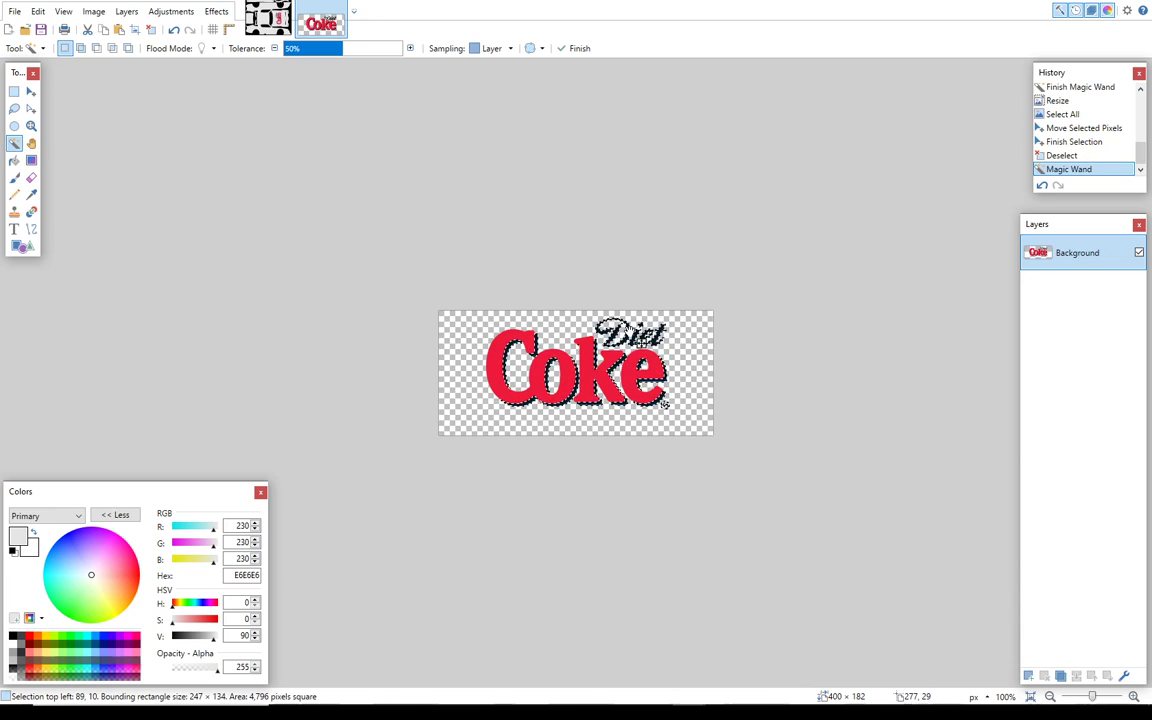
pyautogui.keyDown('ctrl'); pyautogui.click(524, 343); pyautogui.keyUp('ctrl')
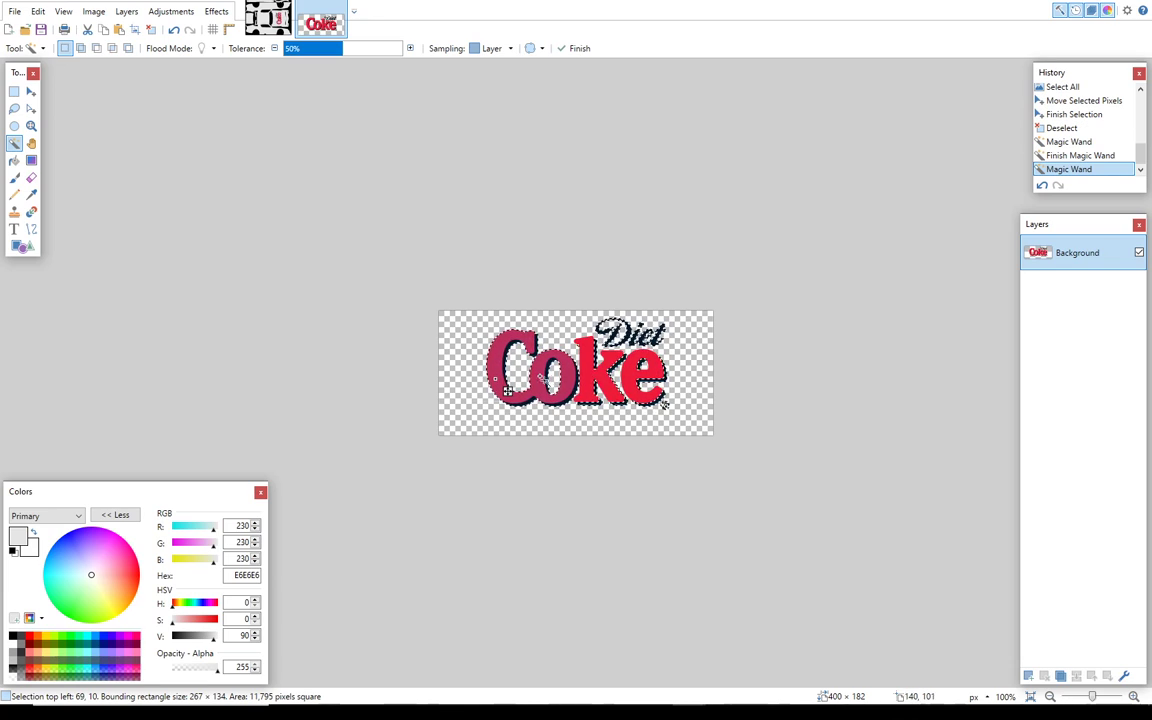
pyautogui.keyDown('ctrl'); pyautogui.click(593, 376); pyautogui.keyUp('ctrl')
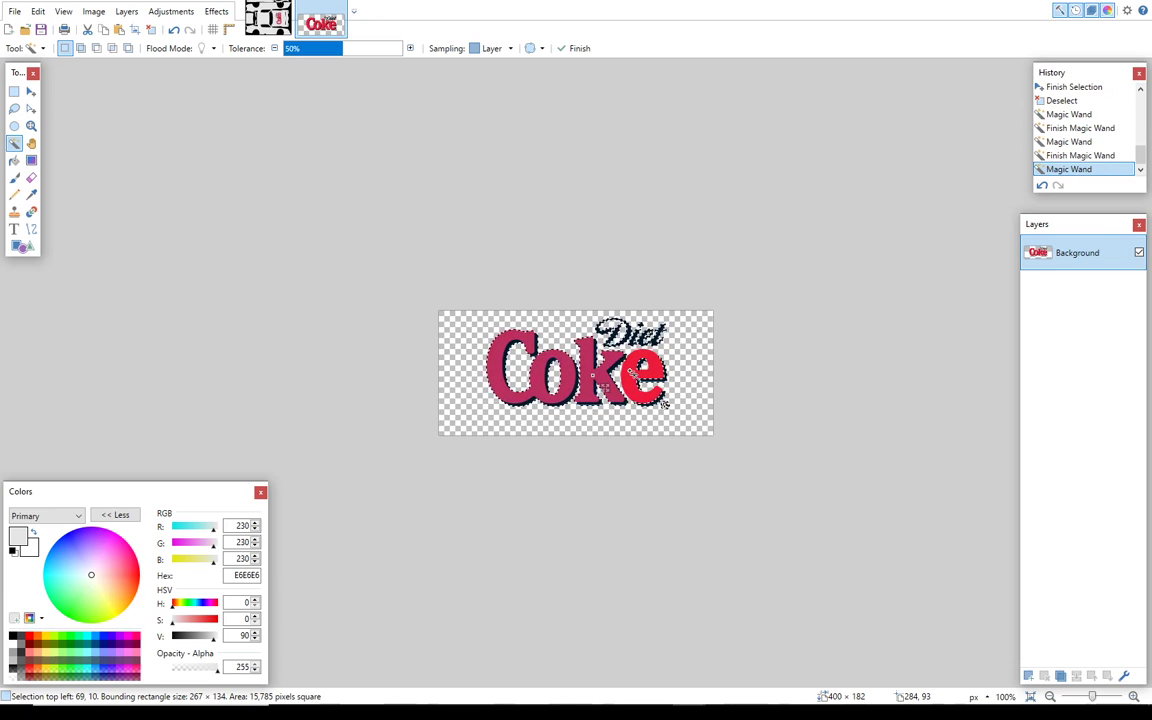
pyautogui.keyDown('ctrl'); pyautogui.click(633, 374); pyautogui.keyUp('ctrl')
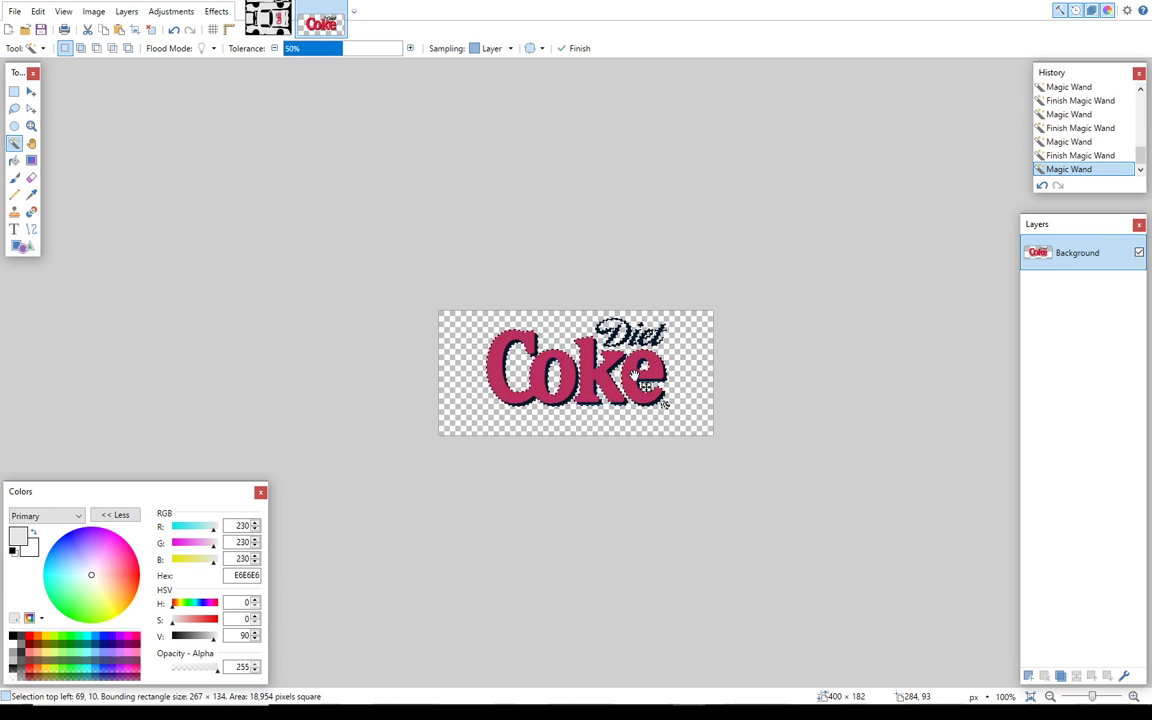
pyautogui.click(100, 30)
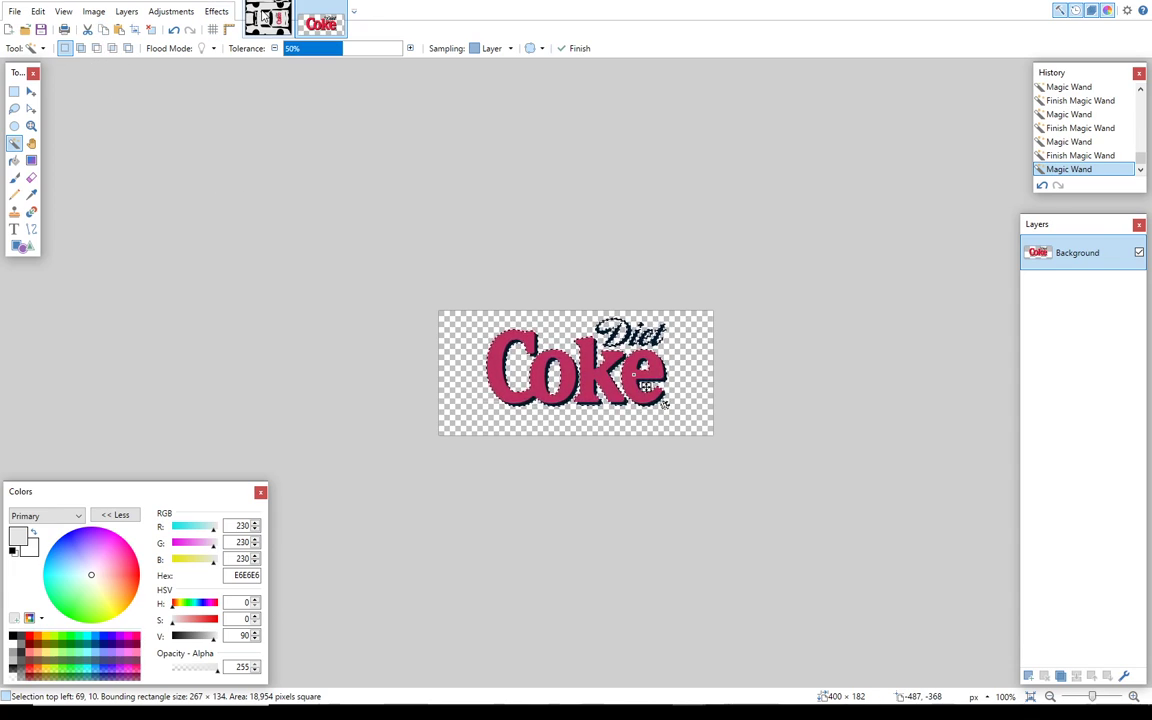
pyautogui.click(268, 17)
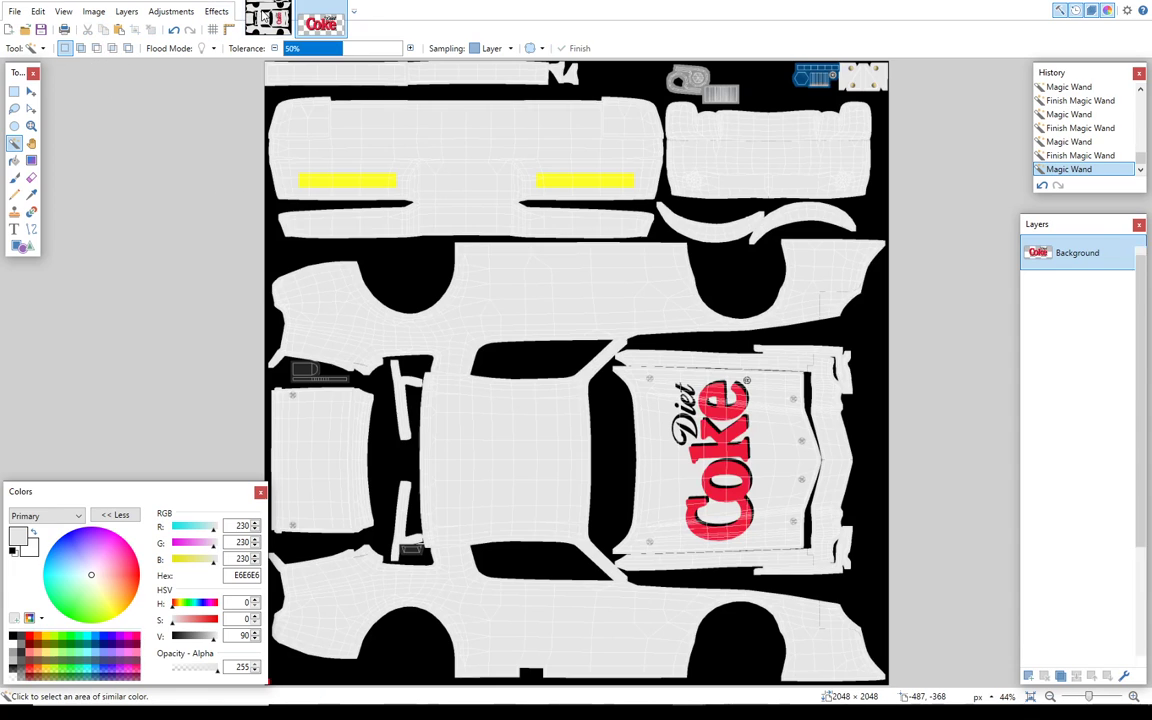
# - Paste the lettering onto the lower rear quarter panel, hide Diet Coke Base Paint, and fine-tune its position
pyautogui.click(119, 30)
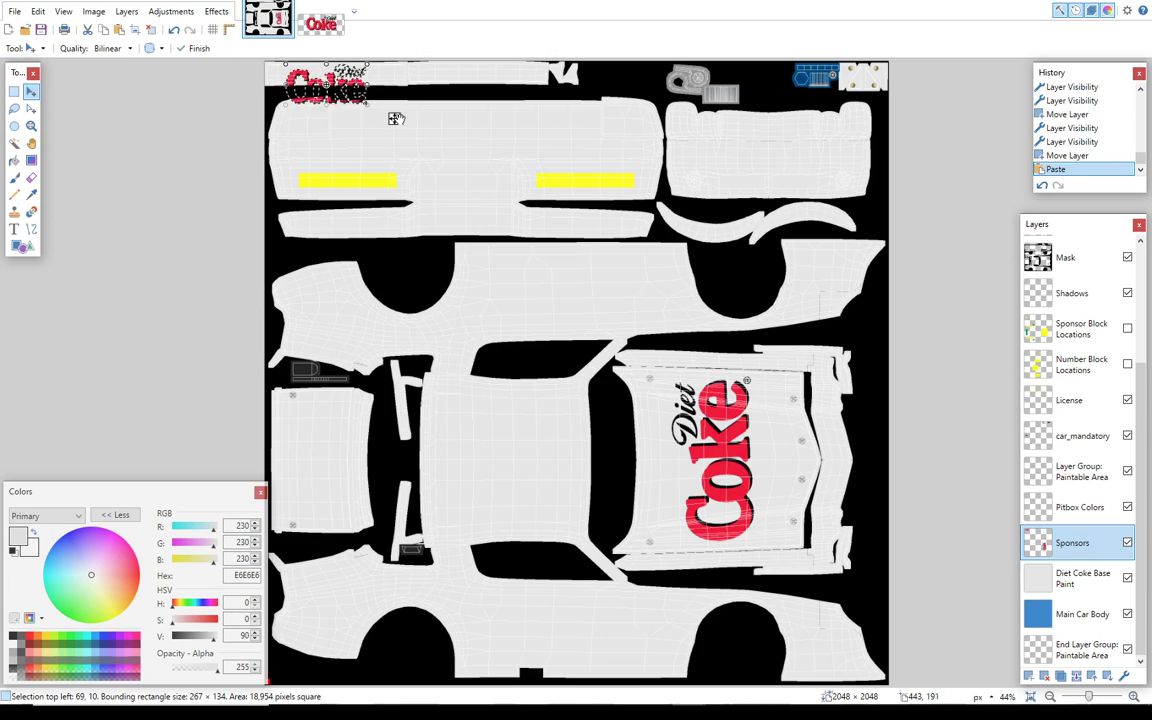
pyautogui.moveTo(395, 119); pyautogui.dragTo(400, 630)
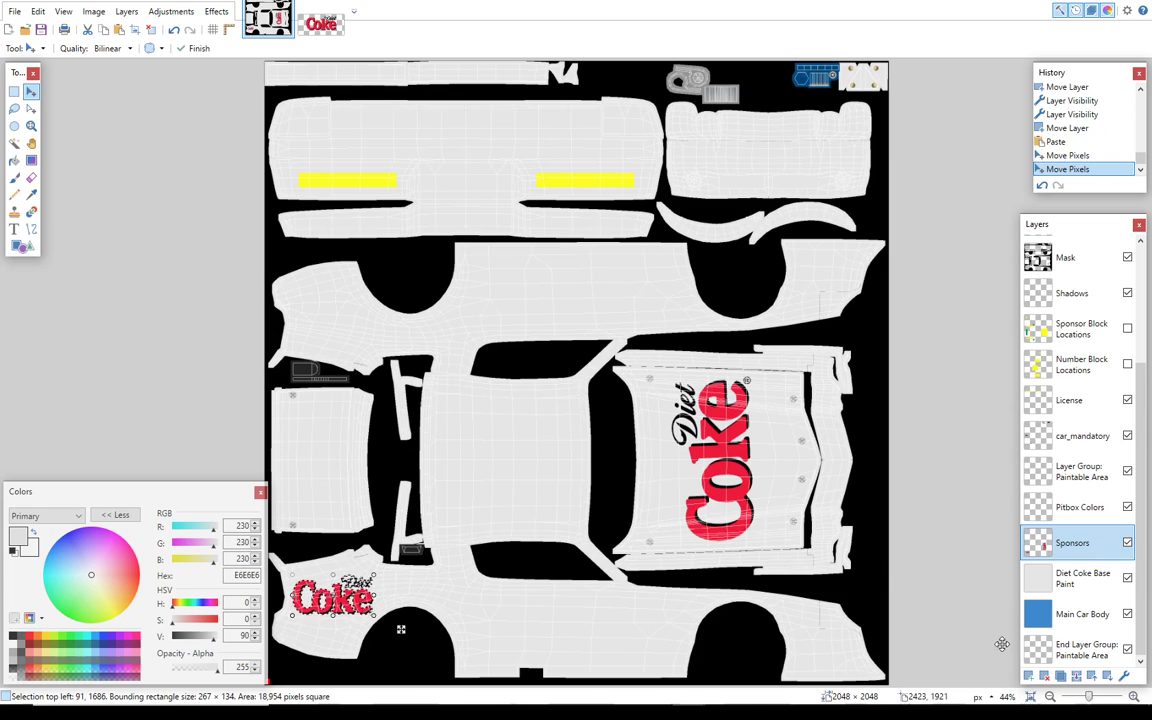
pyautogui.click(1127, 580)
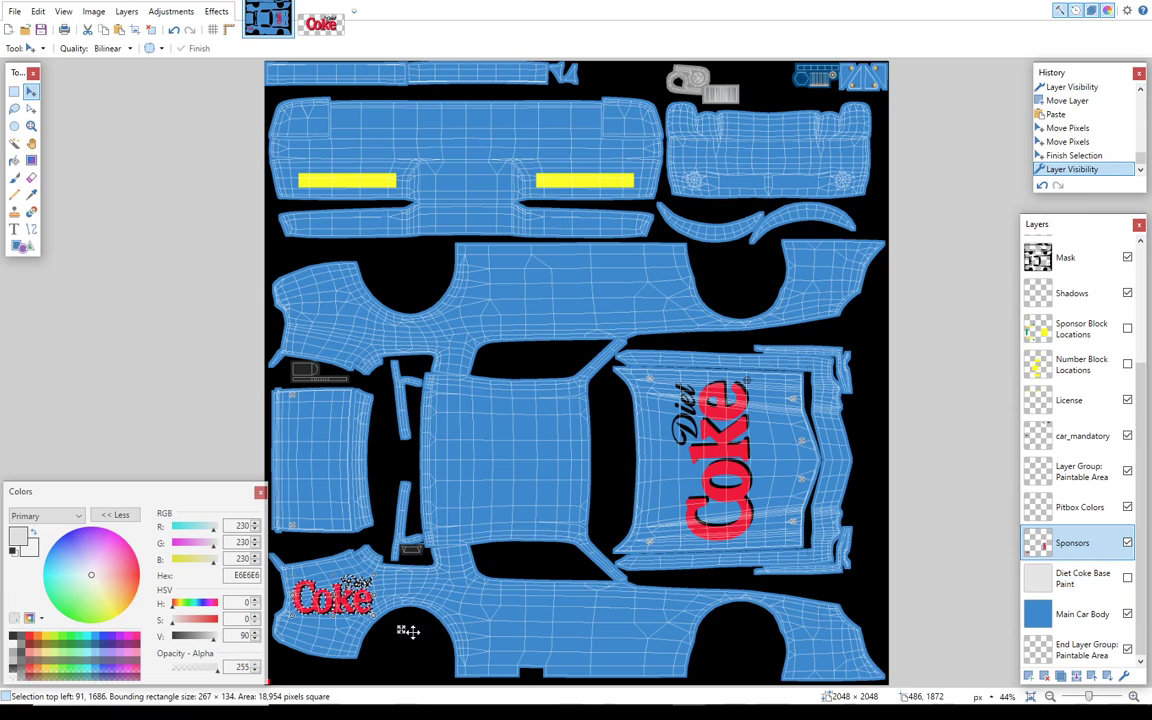
pyautogui.moveTo(400, 629); pyautogui.dragTo(401, 630)
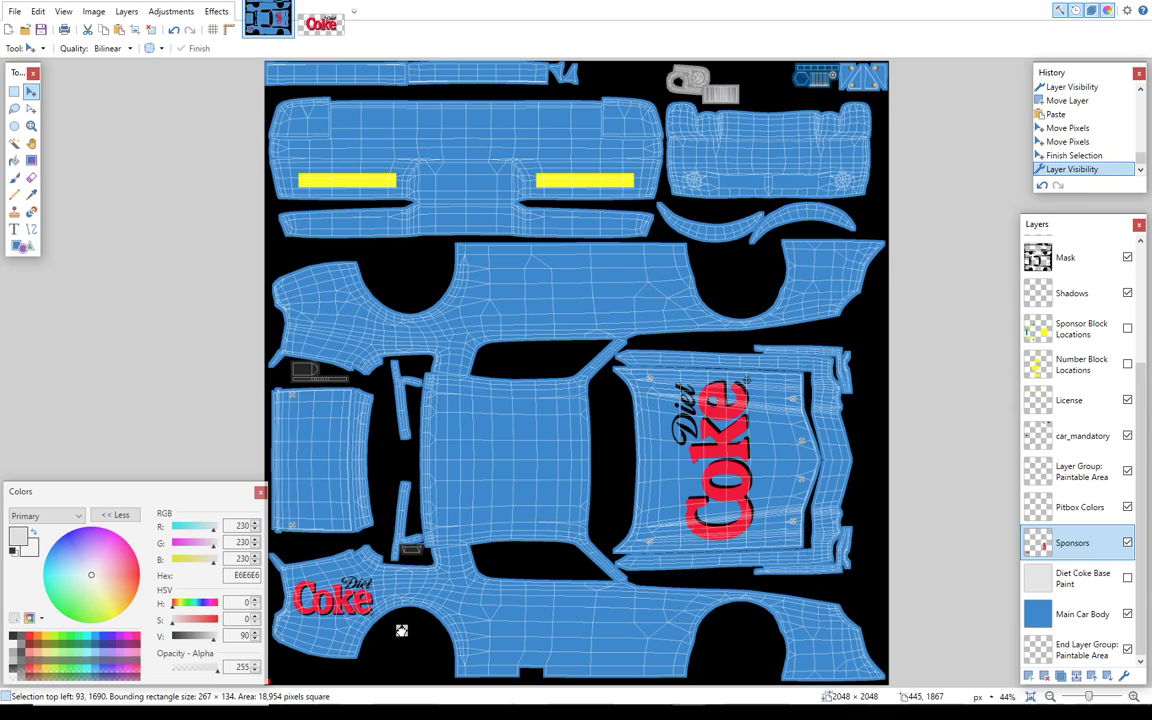
pyautogui.moveTo(401, 630); pyautogui.dragTo(401, 628)
pyautogui.hotkey('ctrl', 'd')
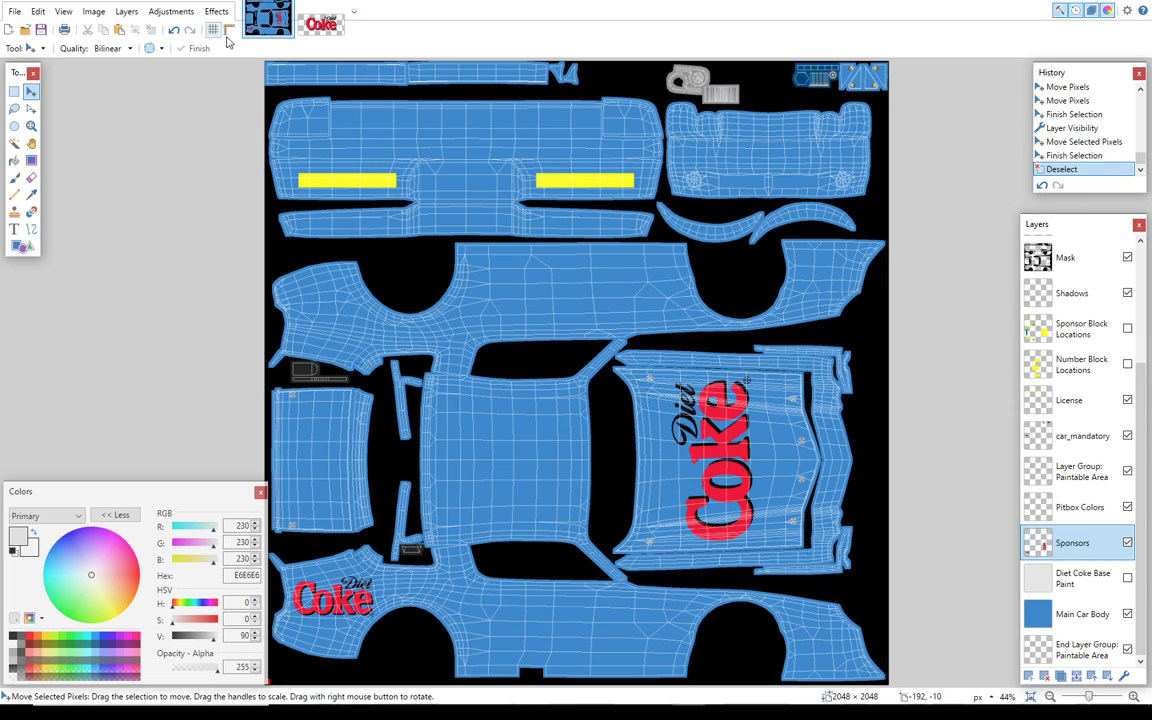
# - Deselect and rotate the Diet Coke logo image 180°
pyautogui.click(320, 26)
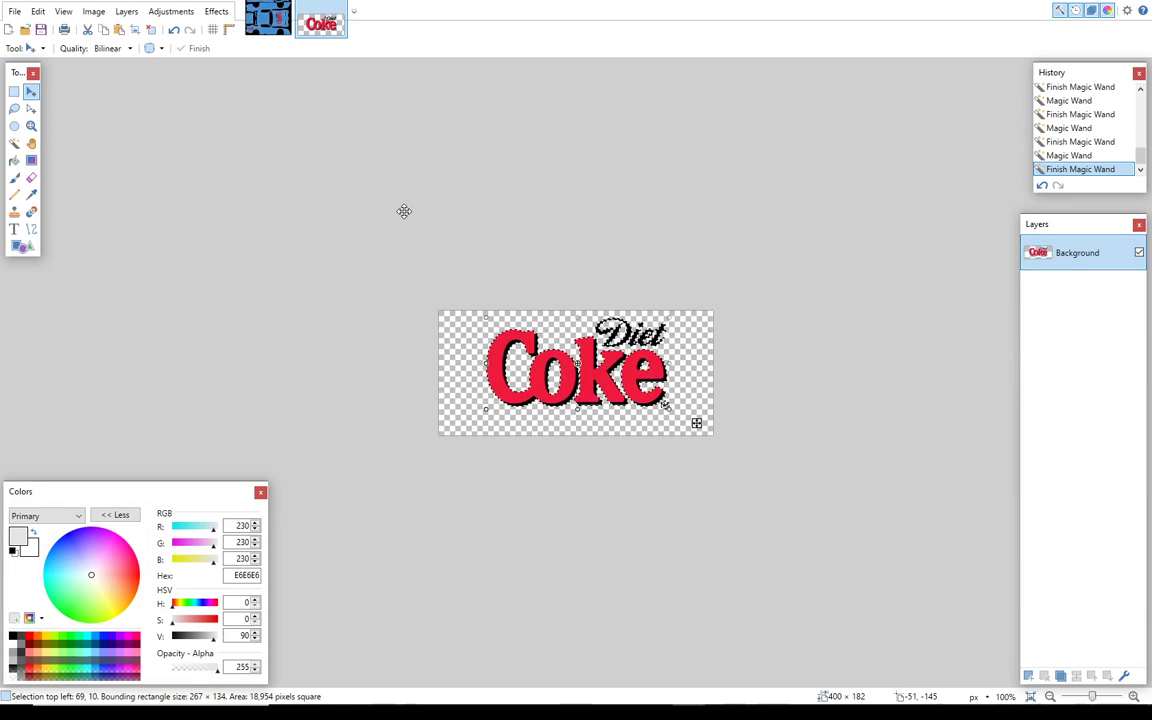
pyautogui.hotkey('ctrl', 'd')
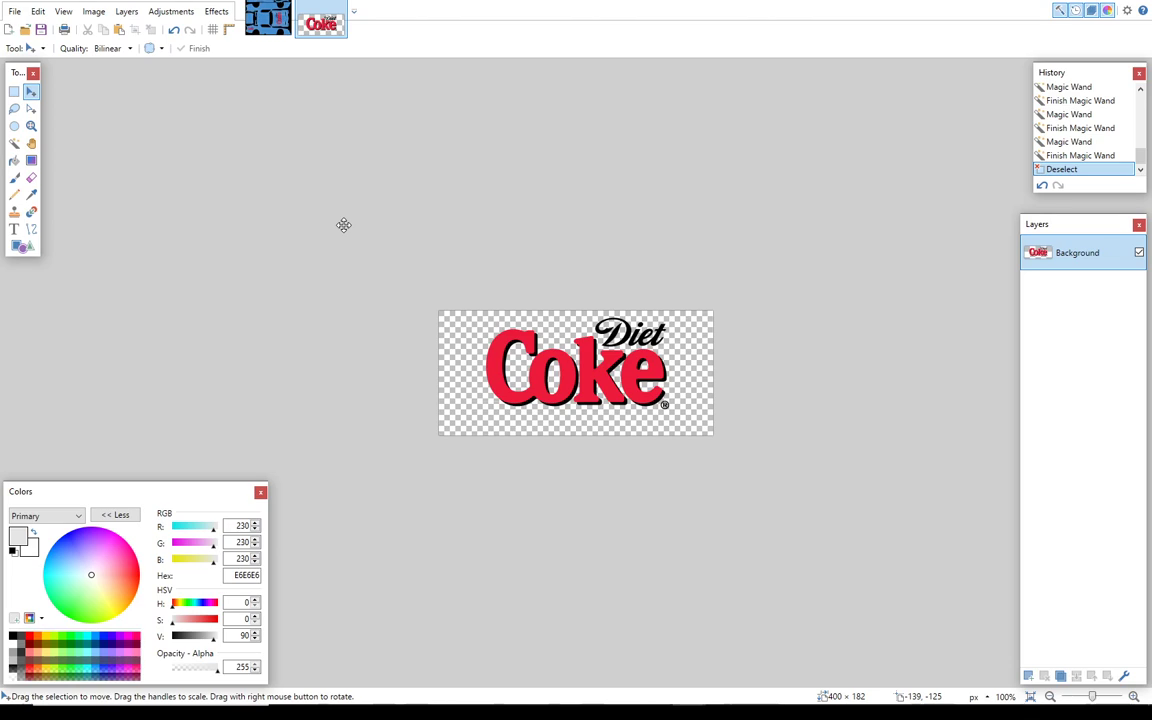
pyautogui.click(93, 11)
pyautogui.click(125, 153)
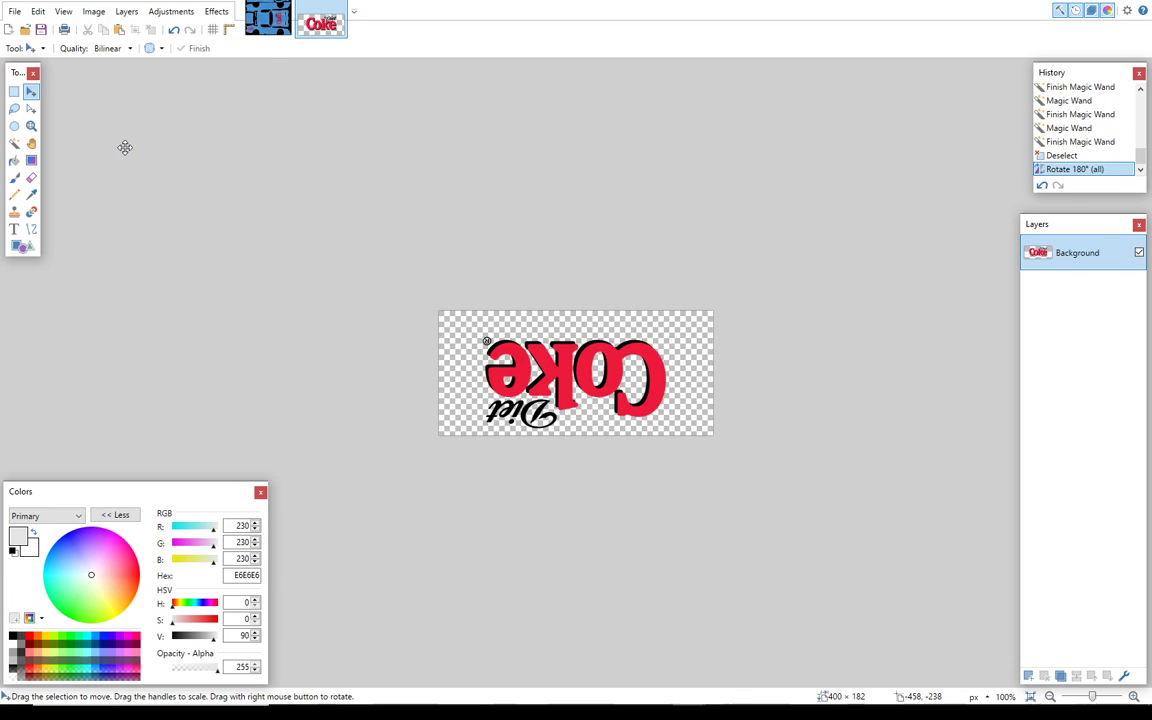
# - Magic Wand-select the upside-down Diet and red Coke letters, then return to the car template
pyautogui.click(15, 144)
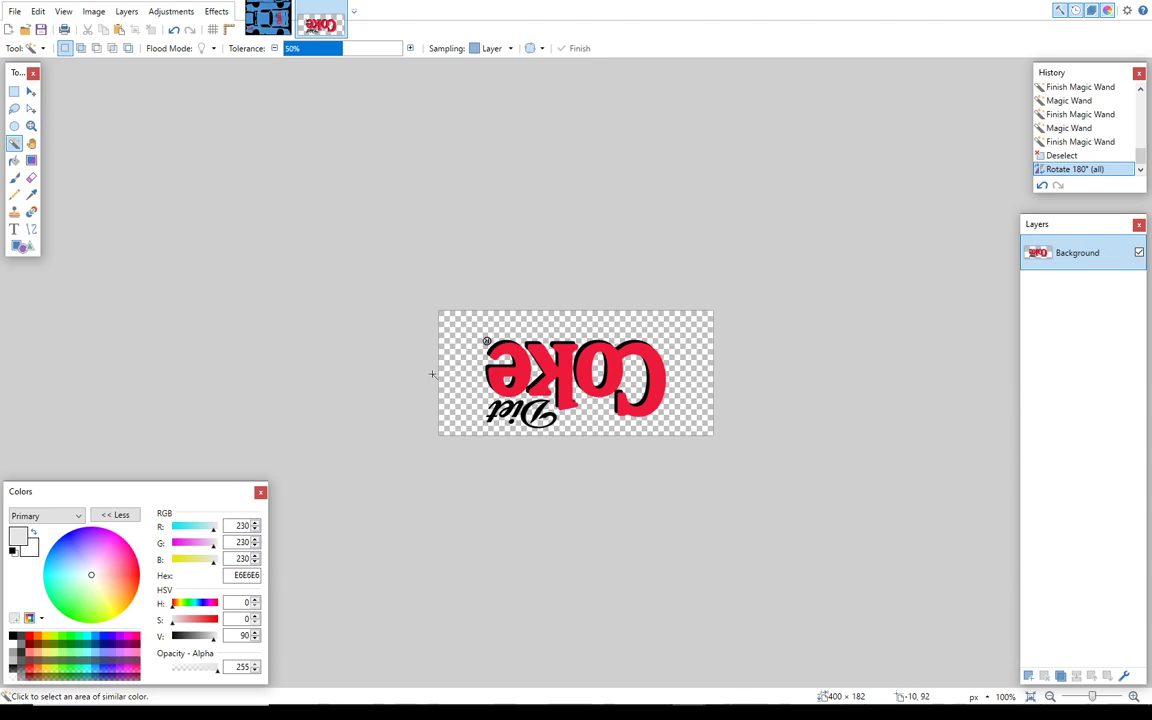
pyautogui.click(494, 405)
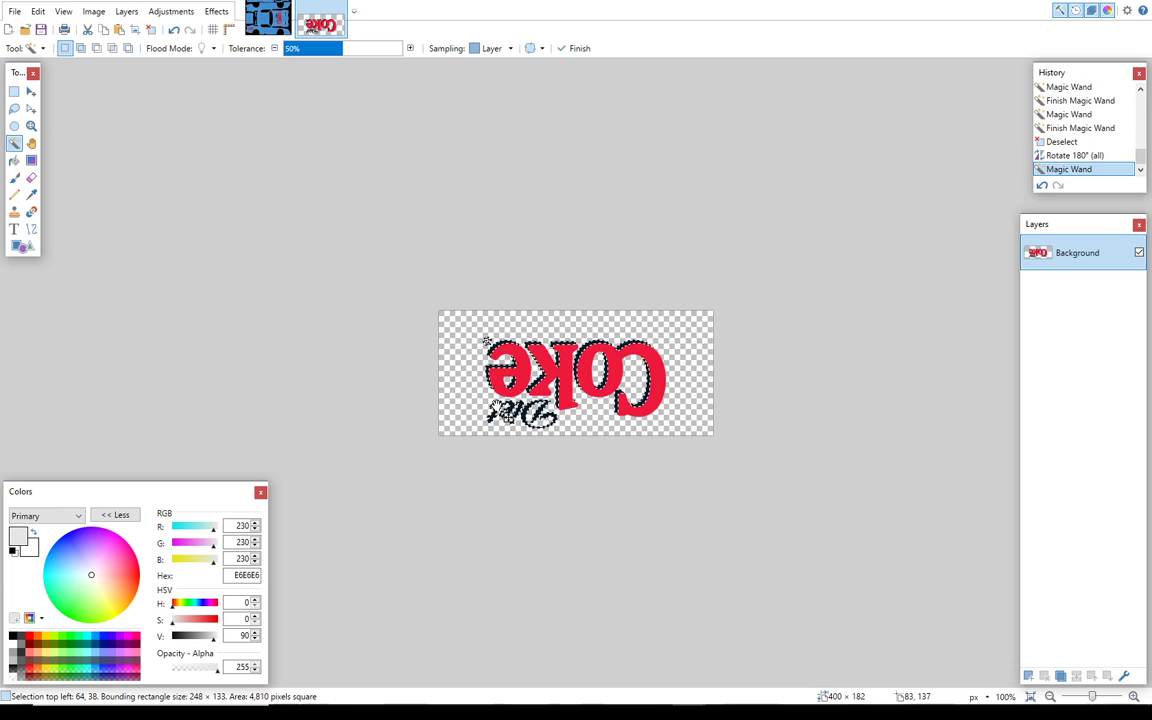
pyautogui.click(658, 362)
pyautogui.keyDown('ctrl'); pyautogui.click(520, 366); pyautogui.keyUp('ctrl')
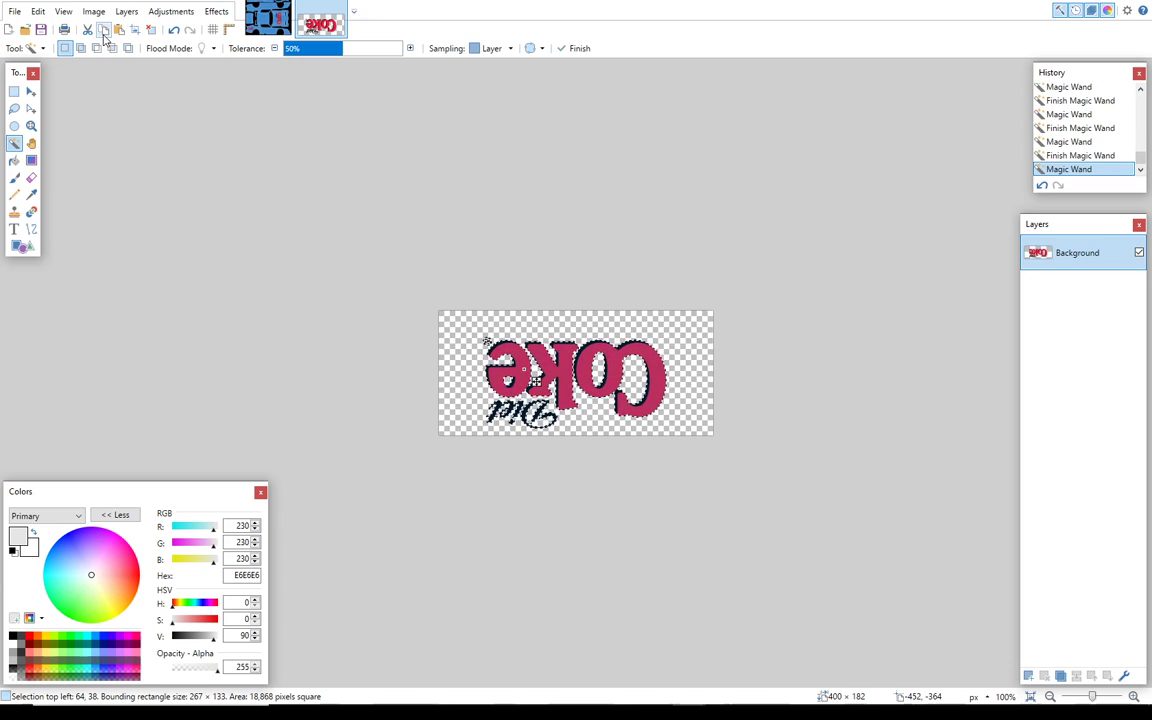
pyautogui.click(264, 18)
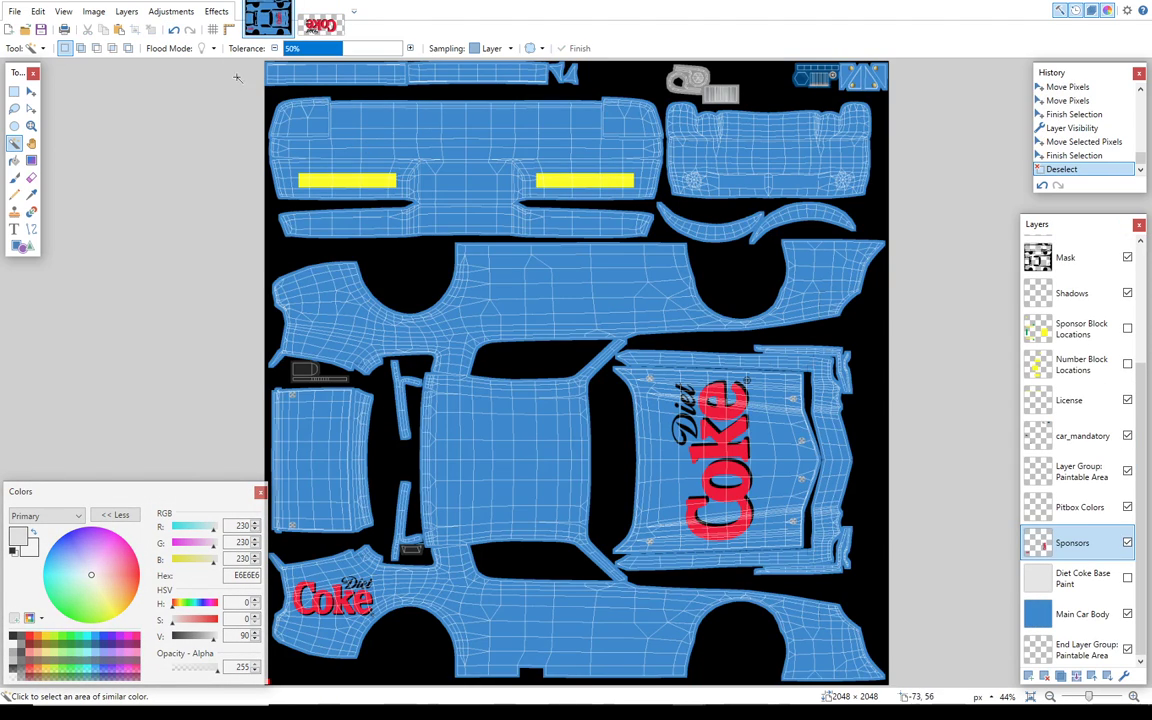
# - Paste the upside-down logo onto the upper rear quarter panel, align it, and deselect
pyautogui.click(119, 29)
pyautogui.moveTo(201, 116); pyautogui.dragTo(399, 349)
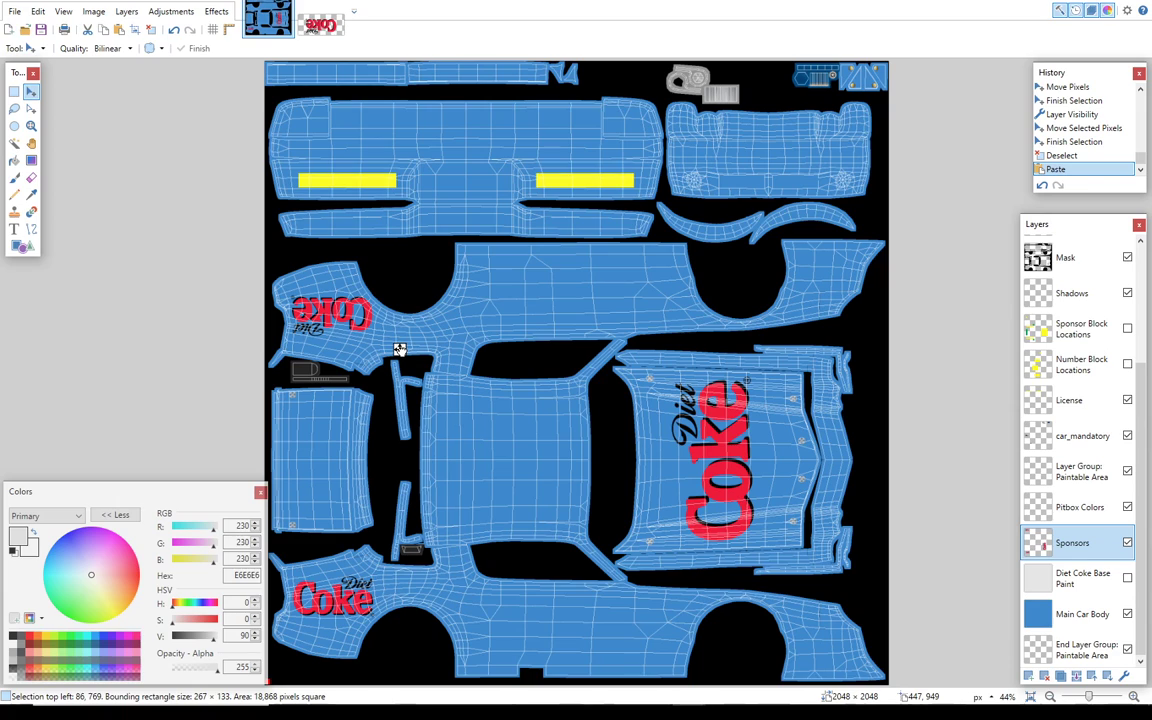
pyautogui.moveTo(399, 349); pyautogui.dragTo(399, 349)
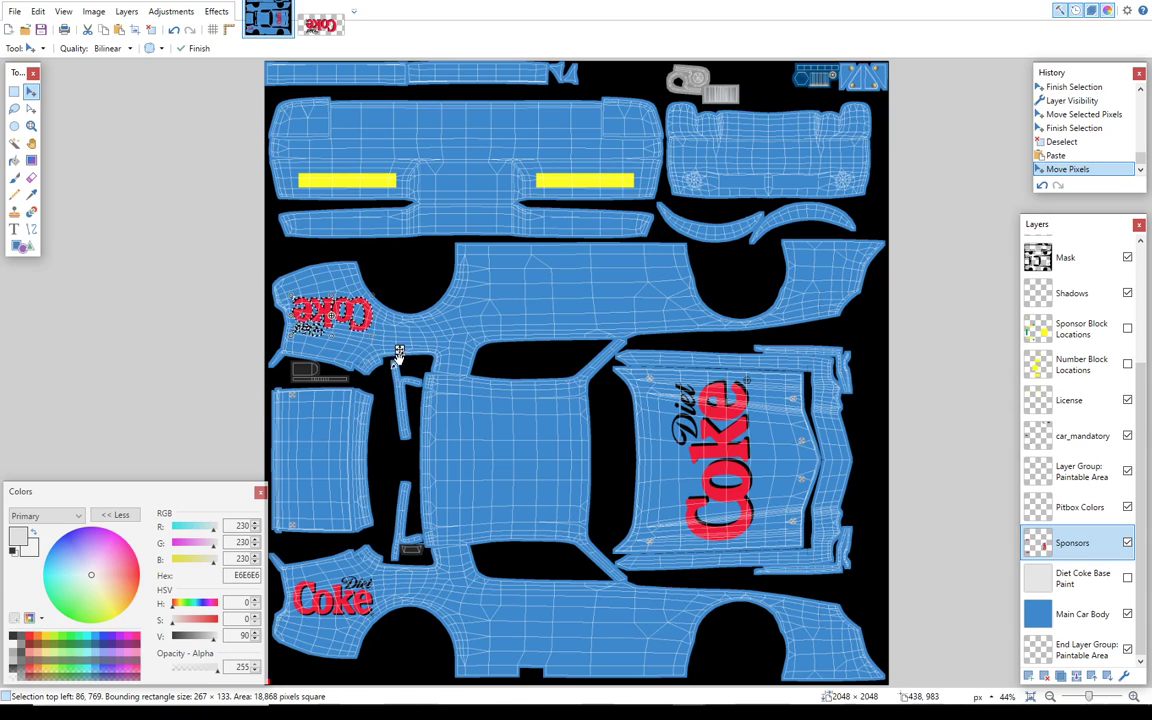
pyautogui.moveTo(398, 352); pyautogui.dragTo(400, 349)
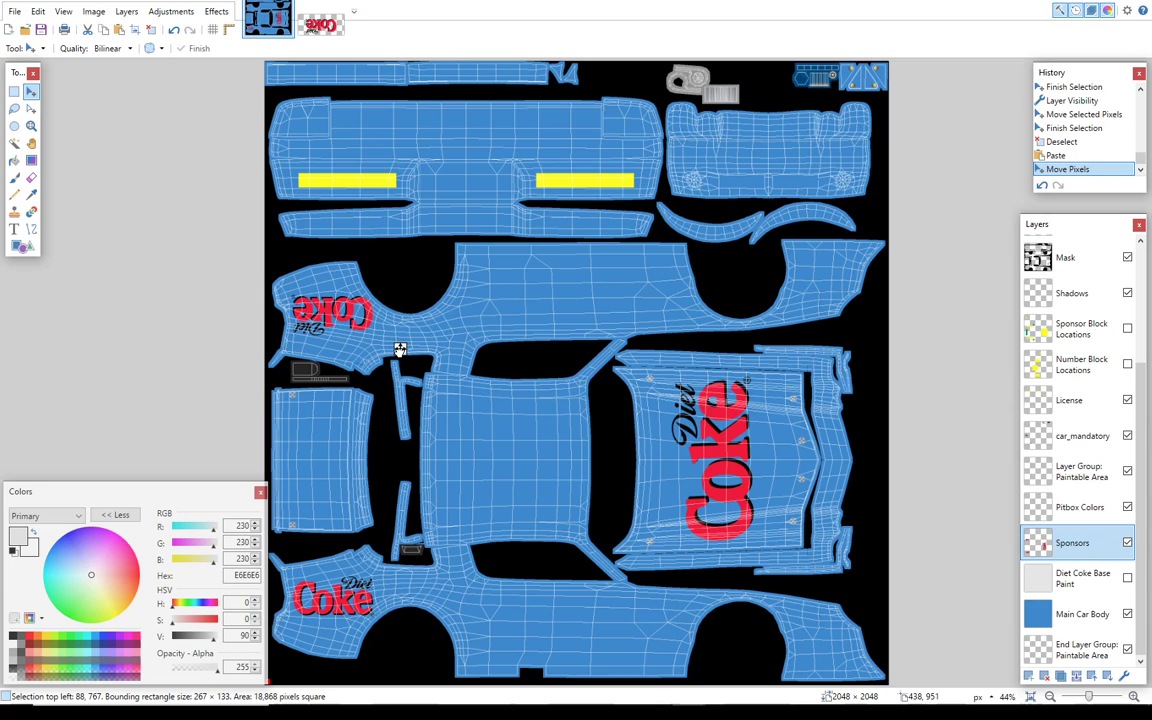
pyautogui.click(398, 352)
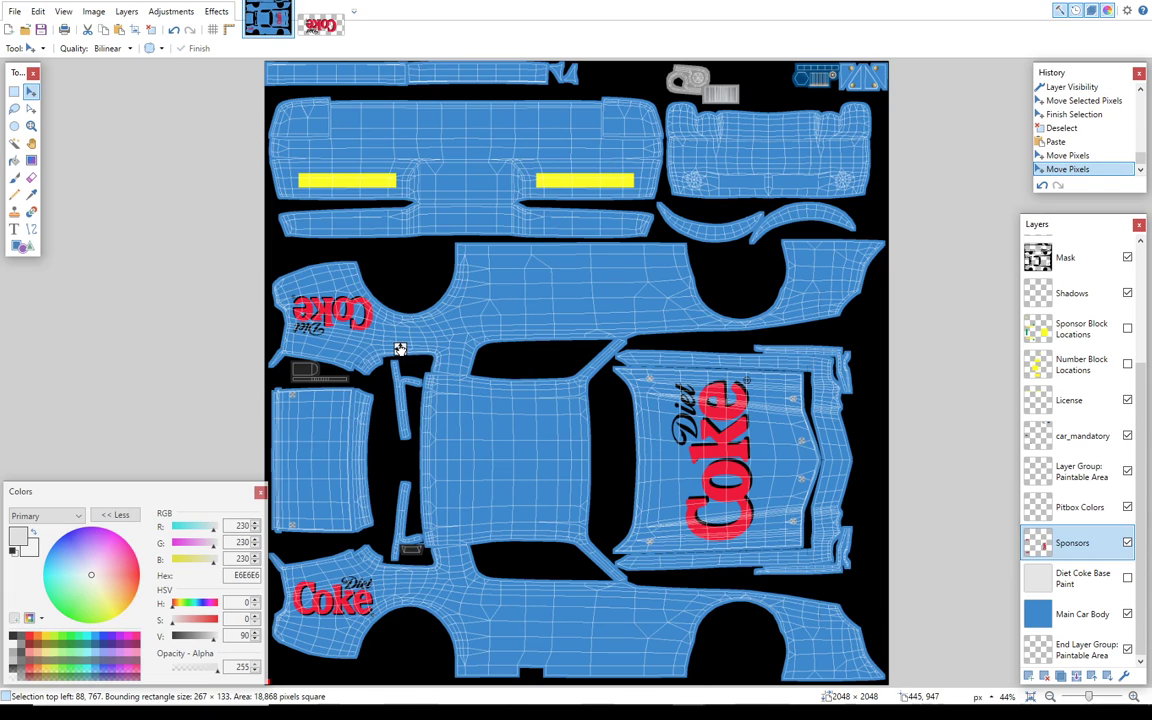
pyautogui.moveTo(399, 348); pyautogui.dragTo(437, 352)
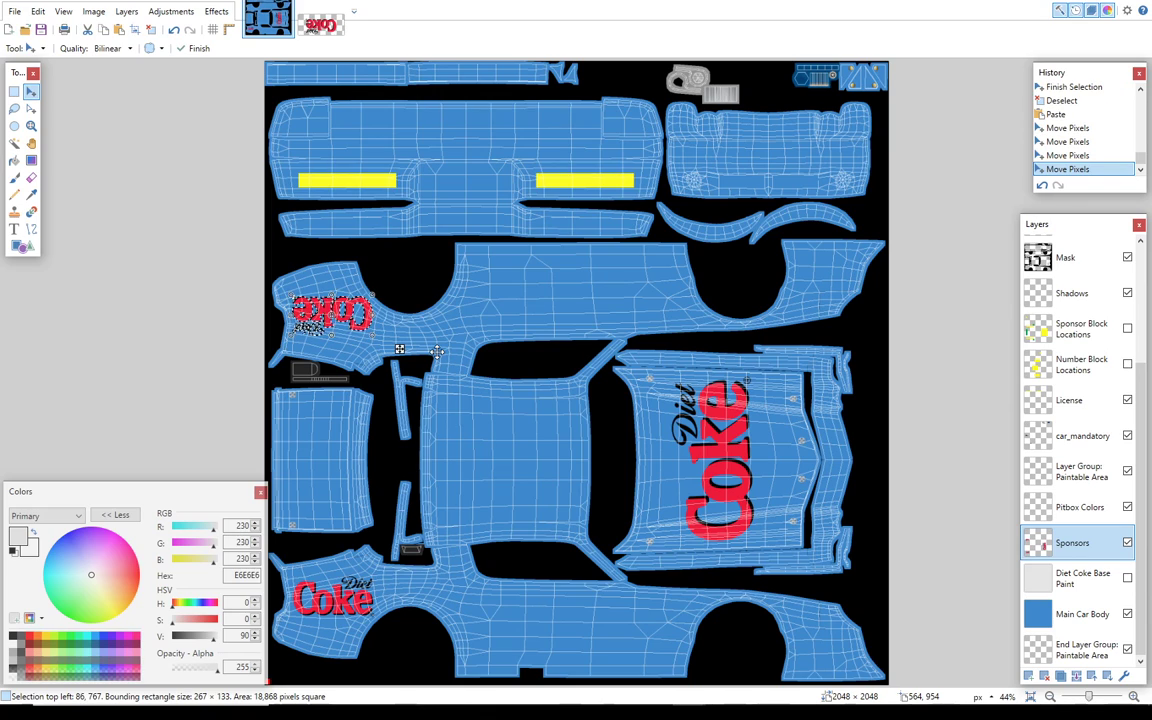
pyautogui.hotkey('ctrl', 'd')
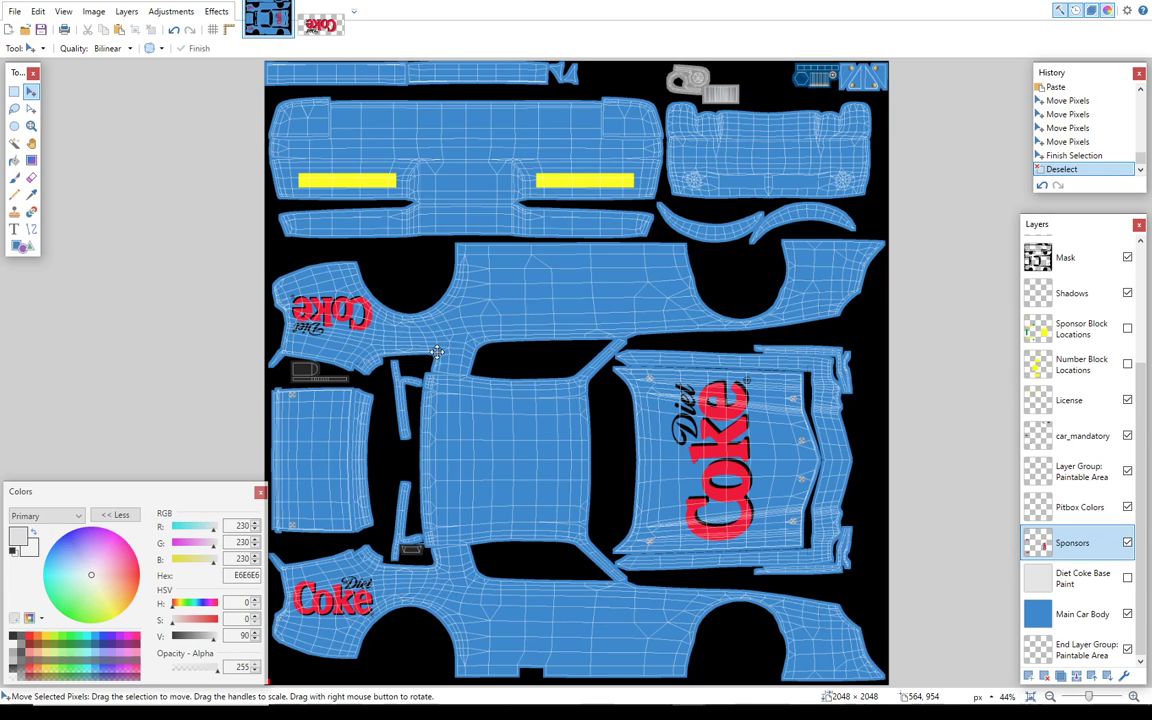